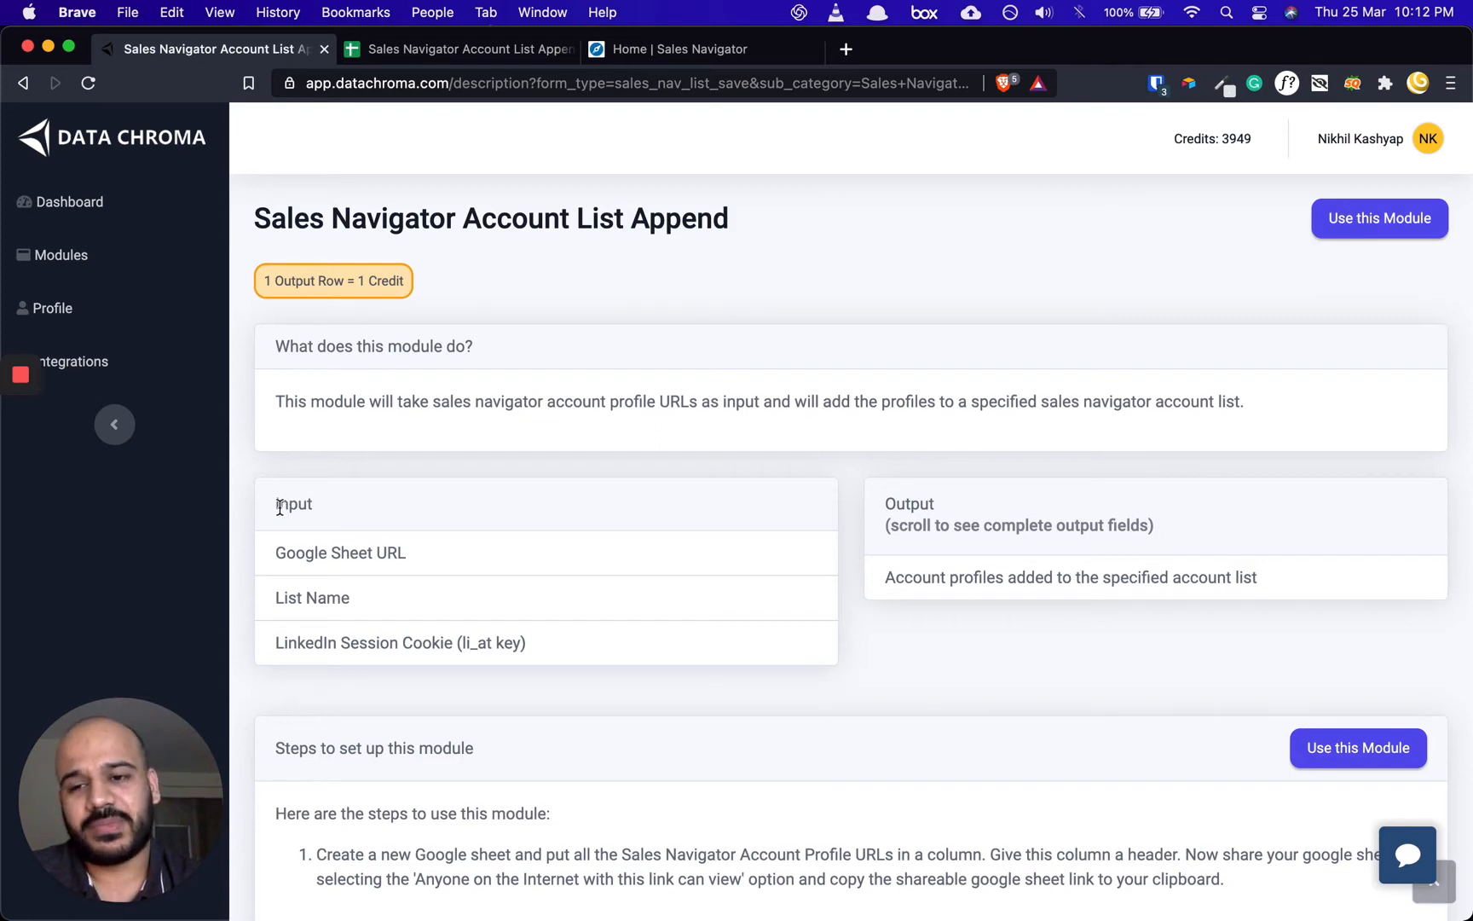
# Step: Review the module's required inputs, the spreadsheet of account profile URLs, and the lists in Sales Navigator
pyautogui.moveTo(280, 507); pyautogui.dragTo(323, 507)
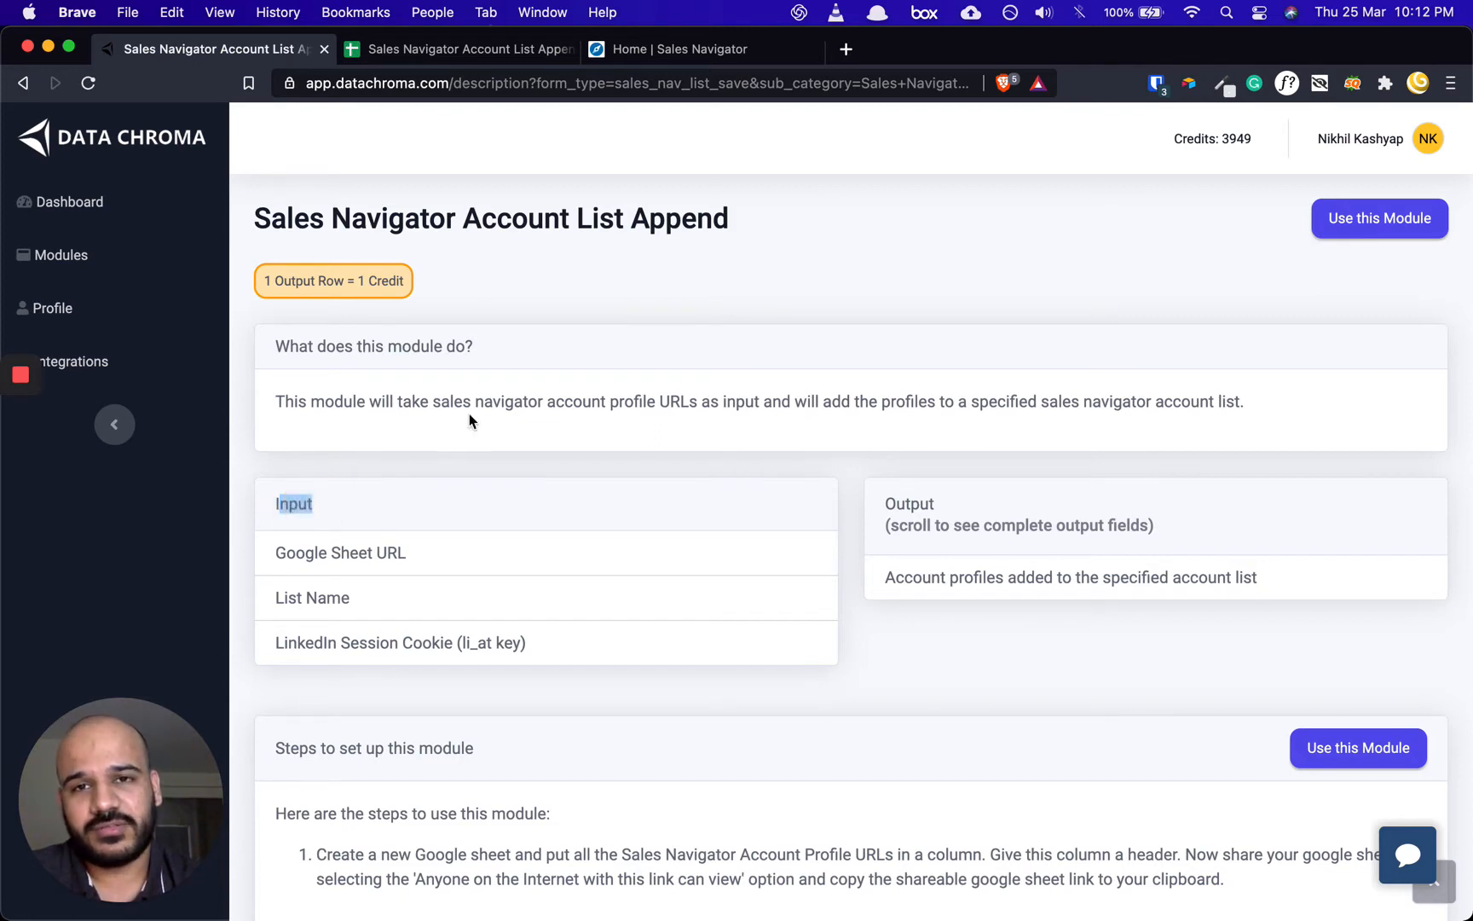
pyautogui.click(516, 289)
pyautogui.hotkey('ctrl', 'Tab')
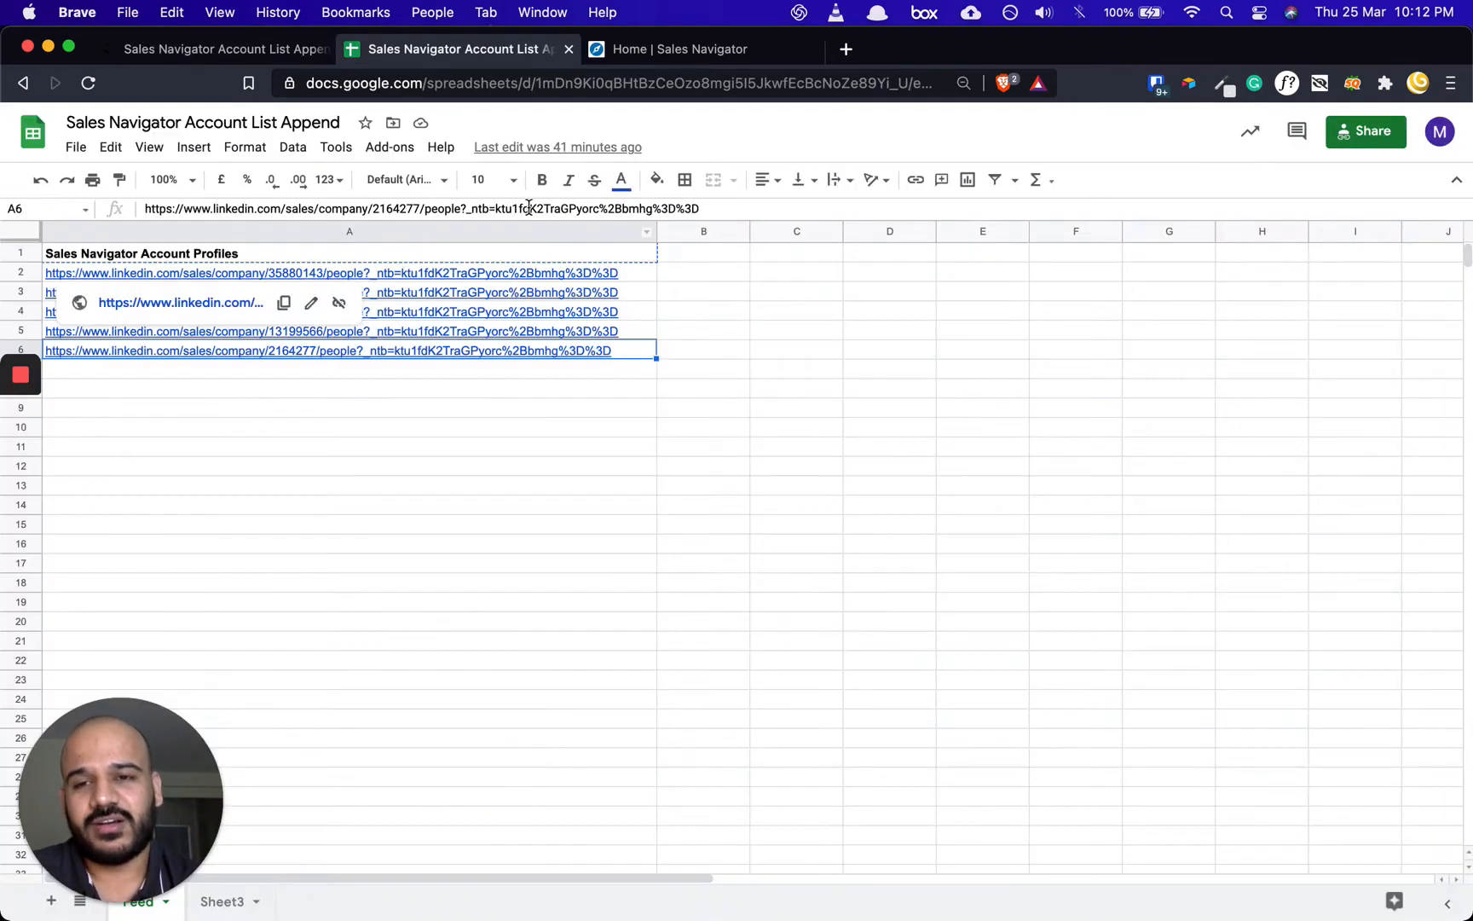
pyautogui.click(326, 425)
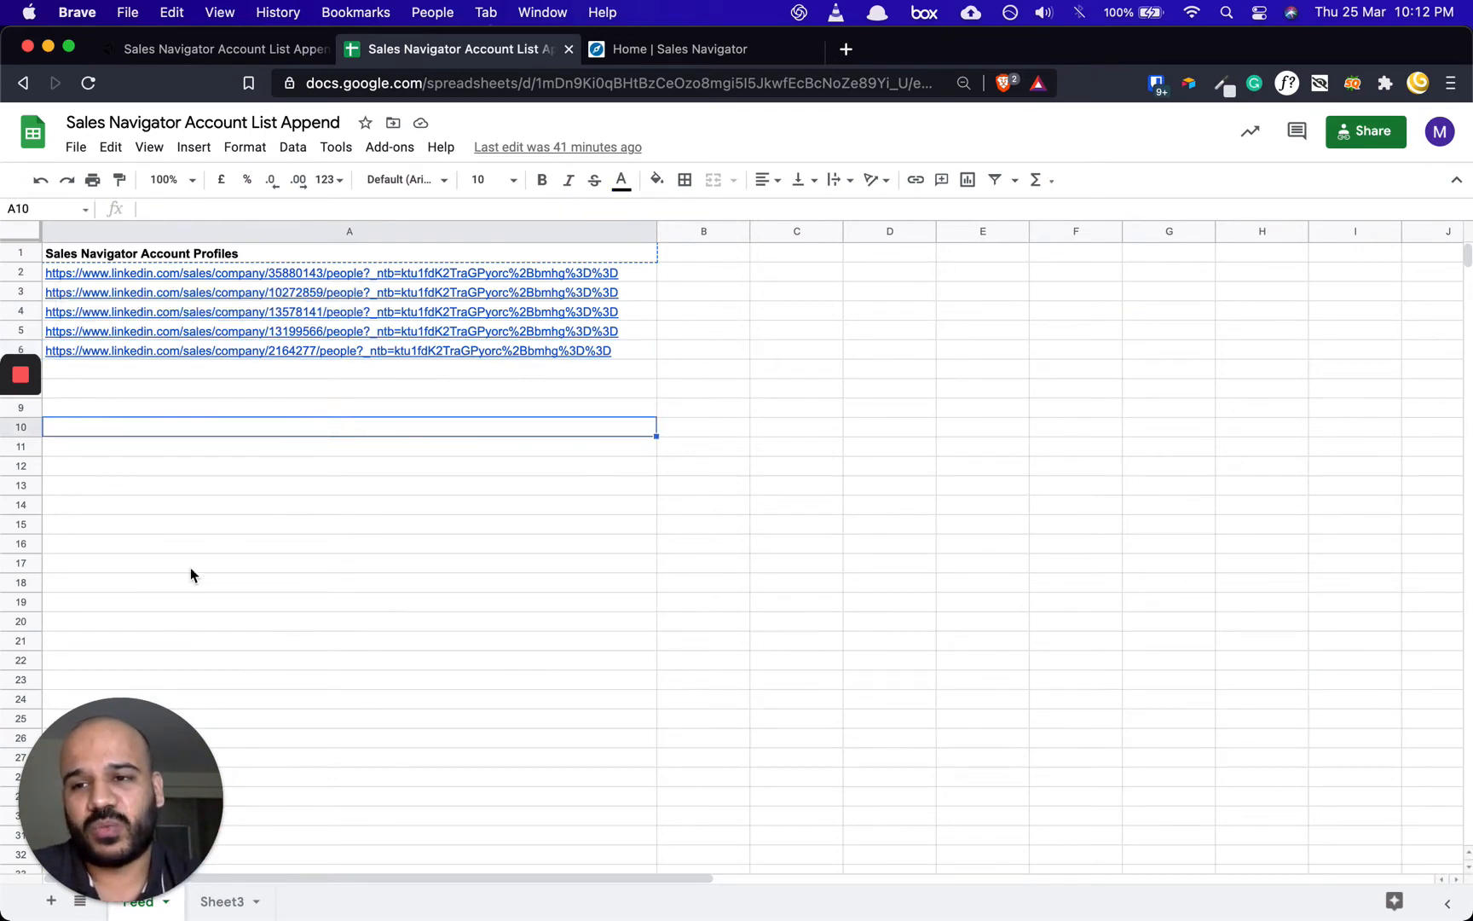
pyautogui.moveTo(119, 726); pyautogui.dragTo(777, 714)
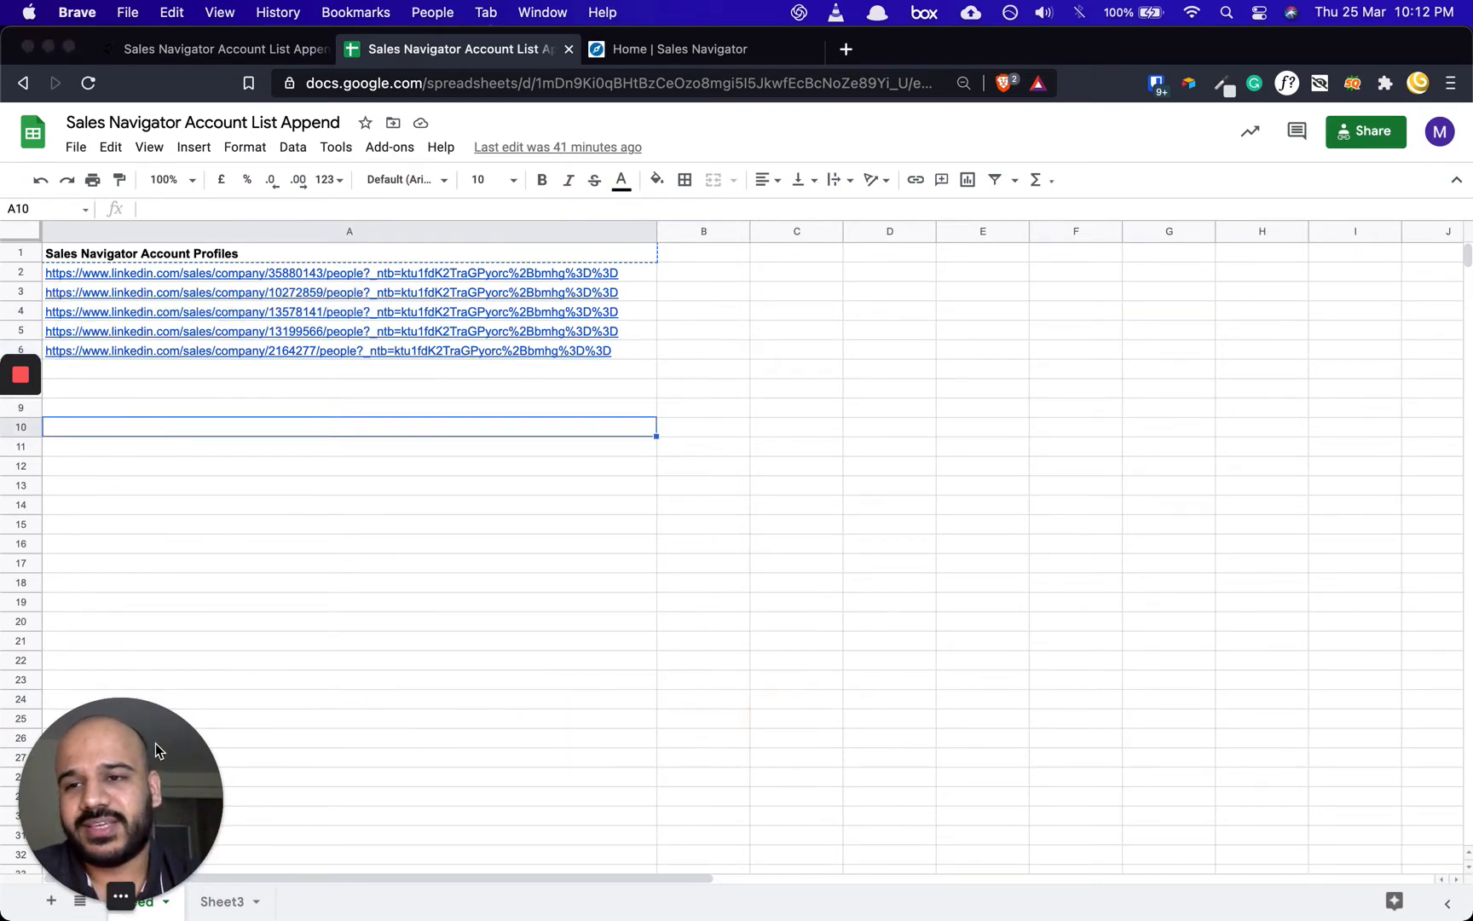
pyautogui.moveTo(155, 750); pyautogui.dragTo(1423, 805)
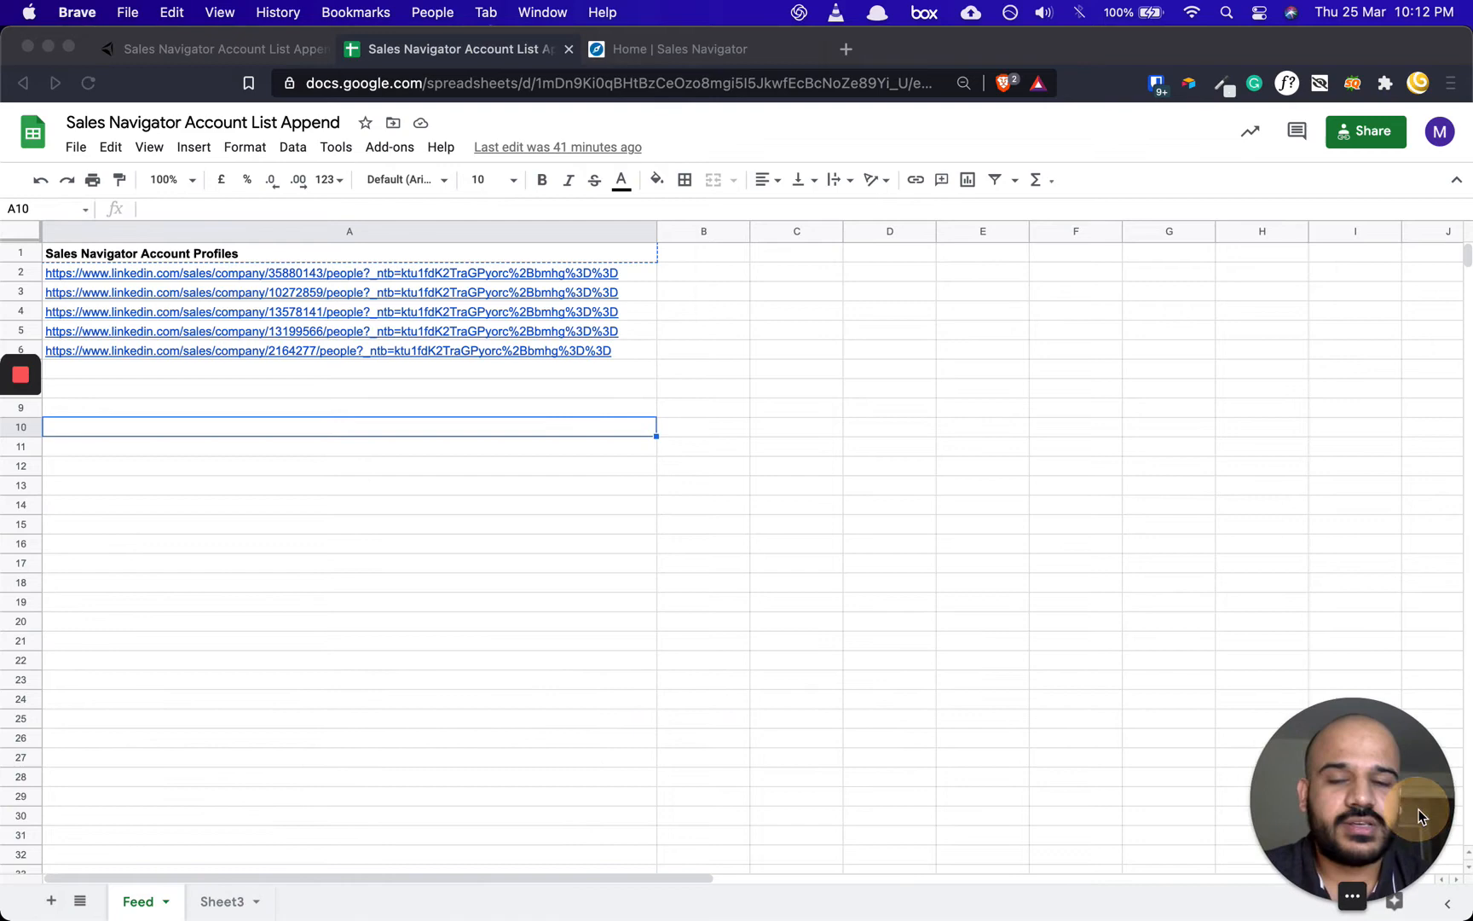
pyautogui.click(523, 478)
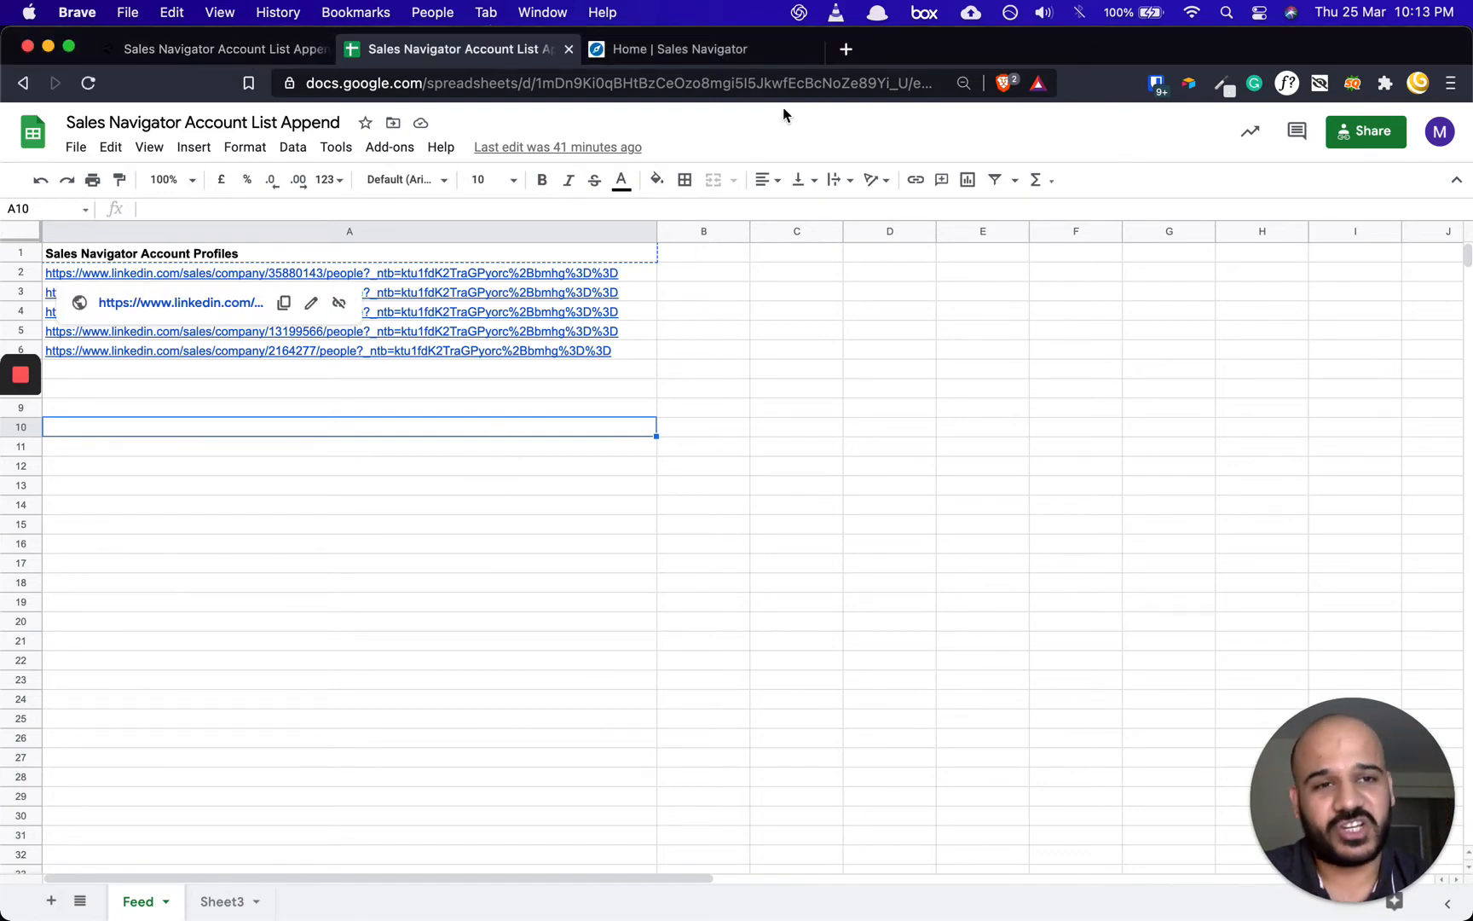
pyautogui.click(271, 51)
pyautogui.rightClick(345, 602)
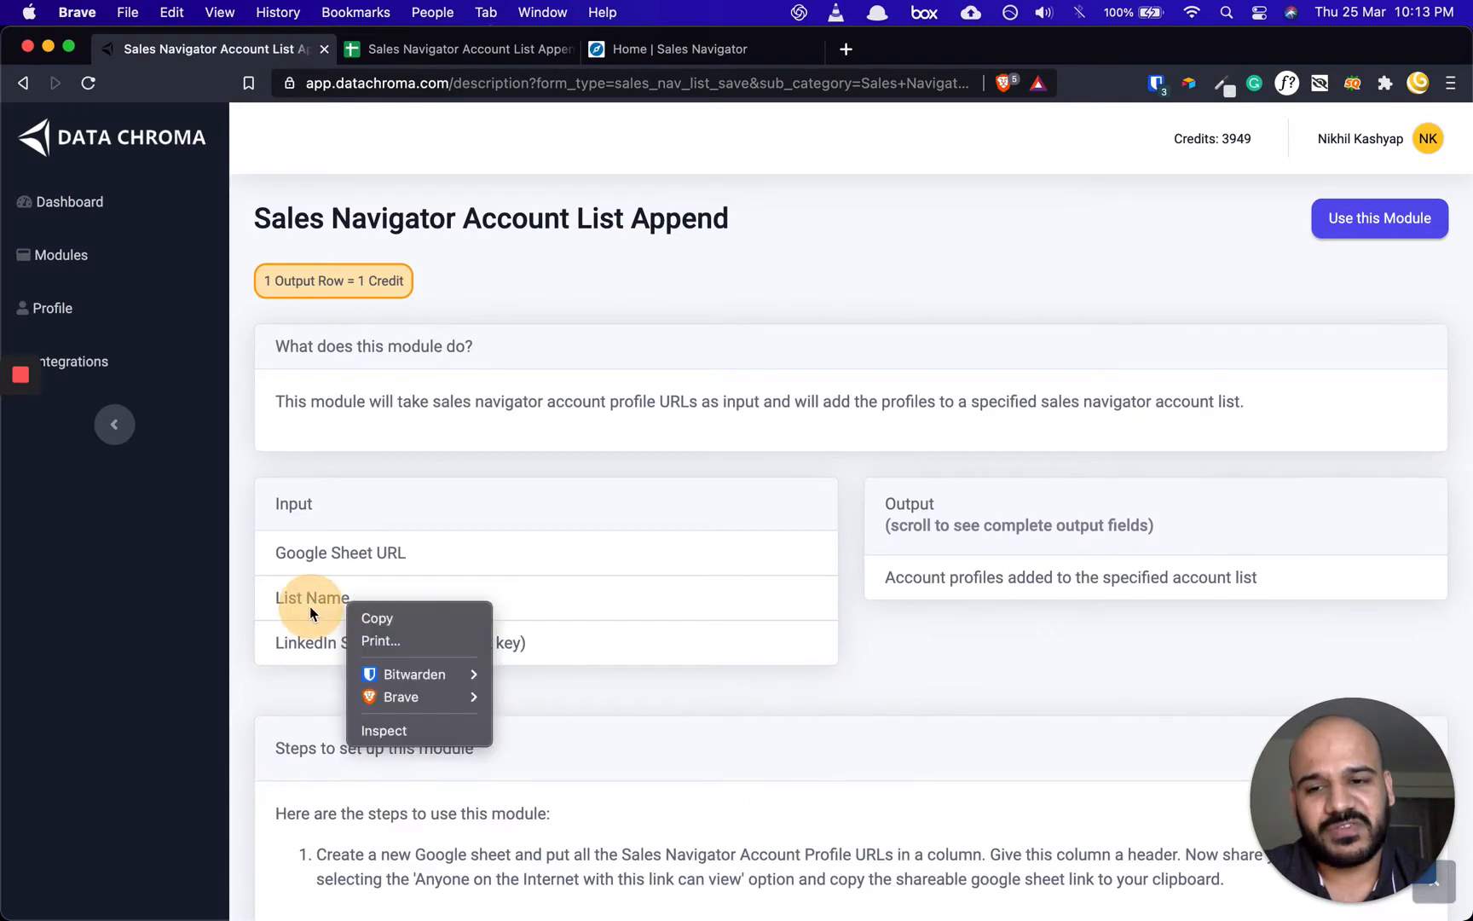
pyautogui.click(311, 604)
pyautogui.click(626, 49)
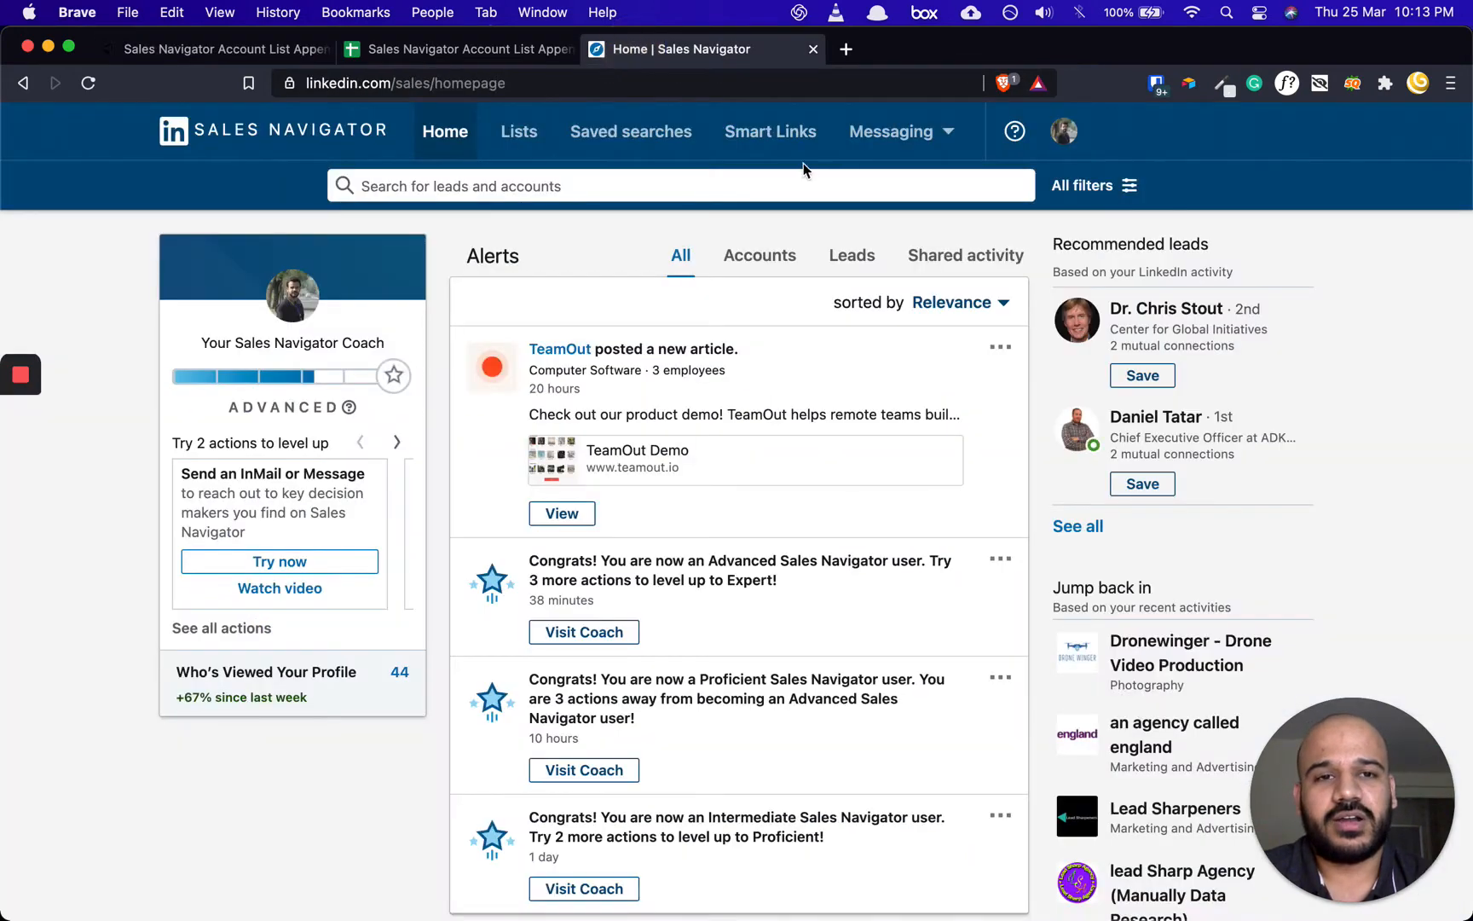
pyautogui.click(528, 138)
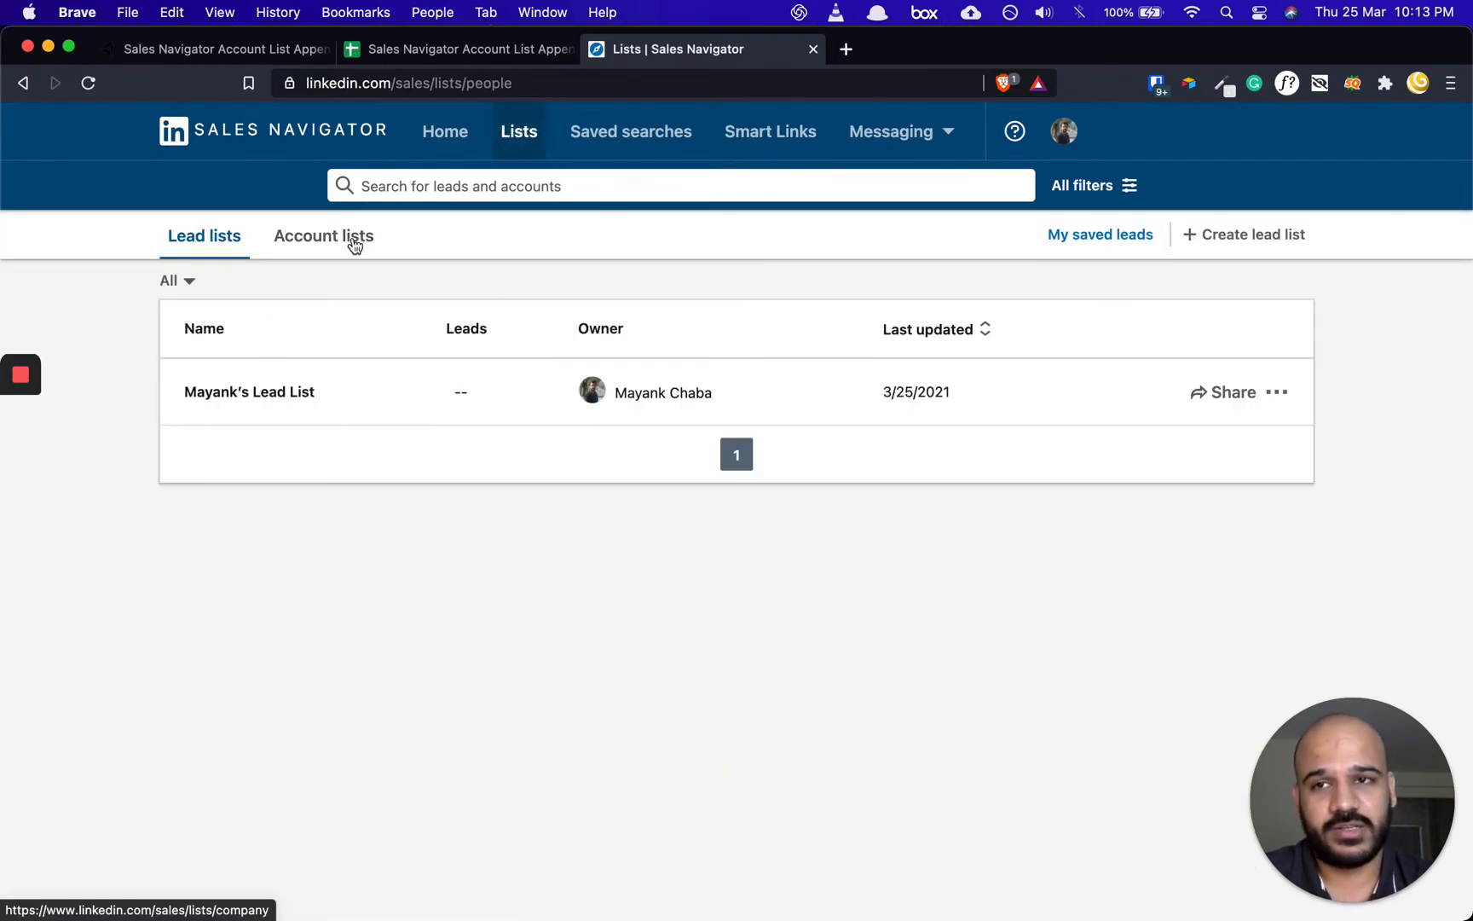
# Step: Return to Data Chroma and open the configuration form of the Sales Navigator Account List Append module
pyautogui.click(234, 53)
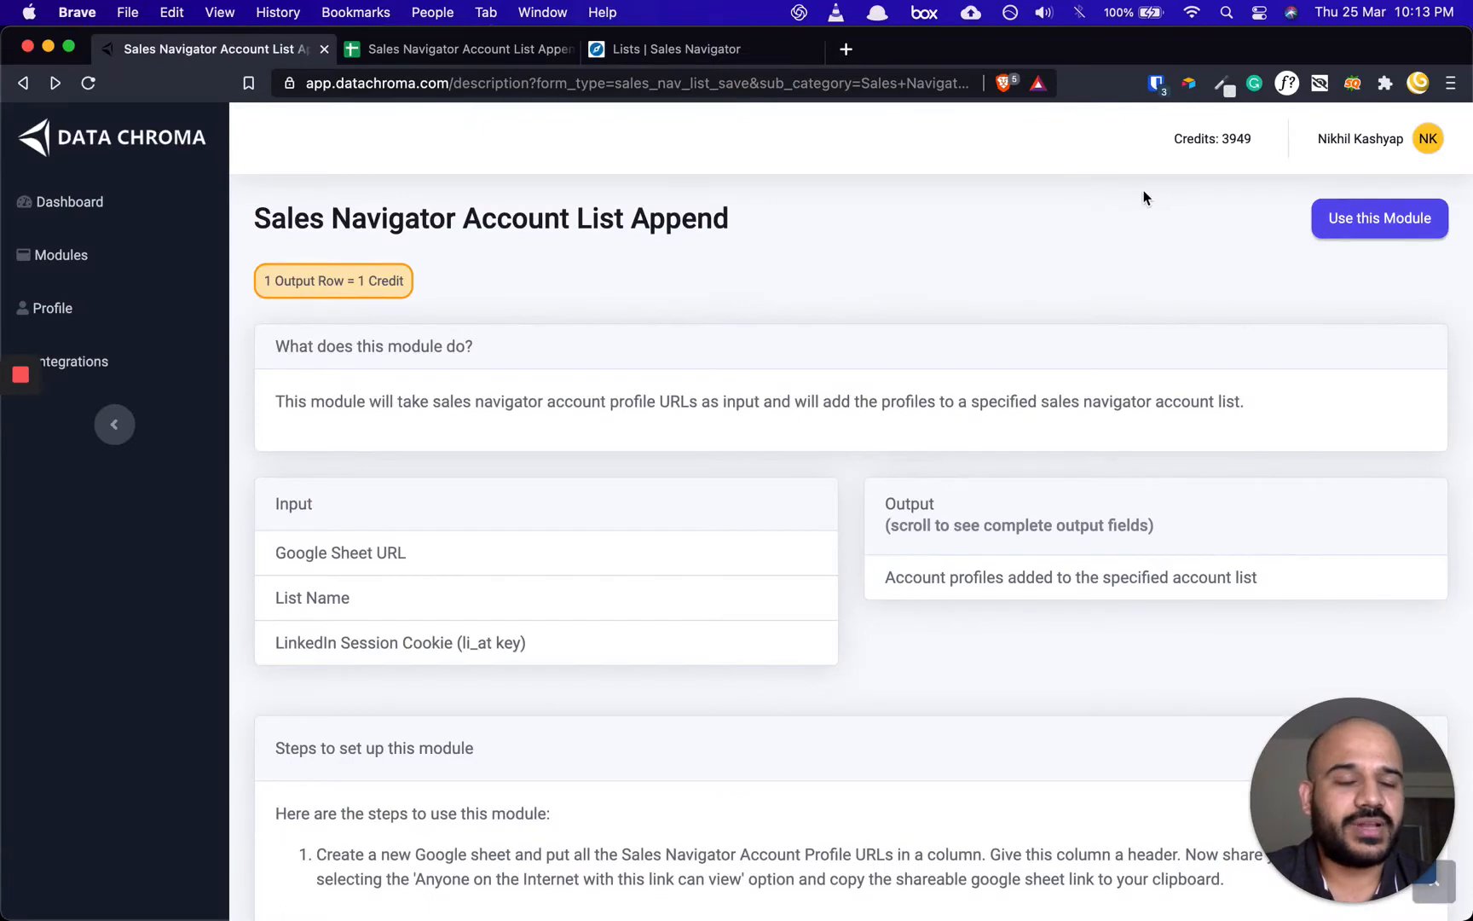
pyautogui.click(1349, 233)
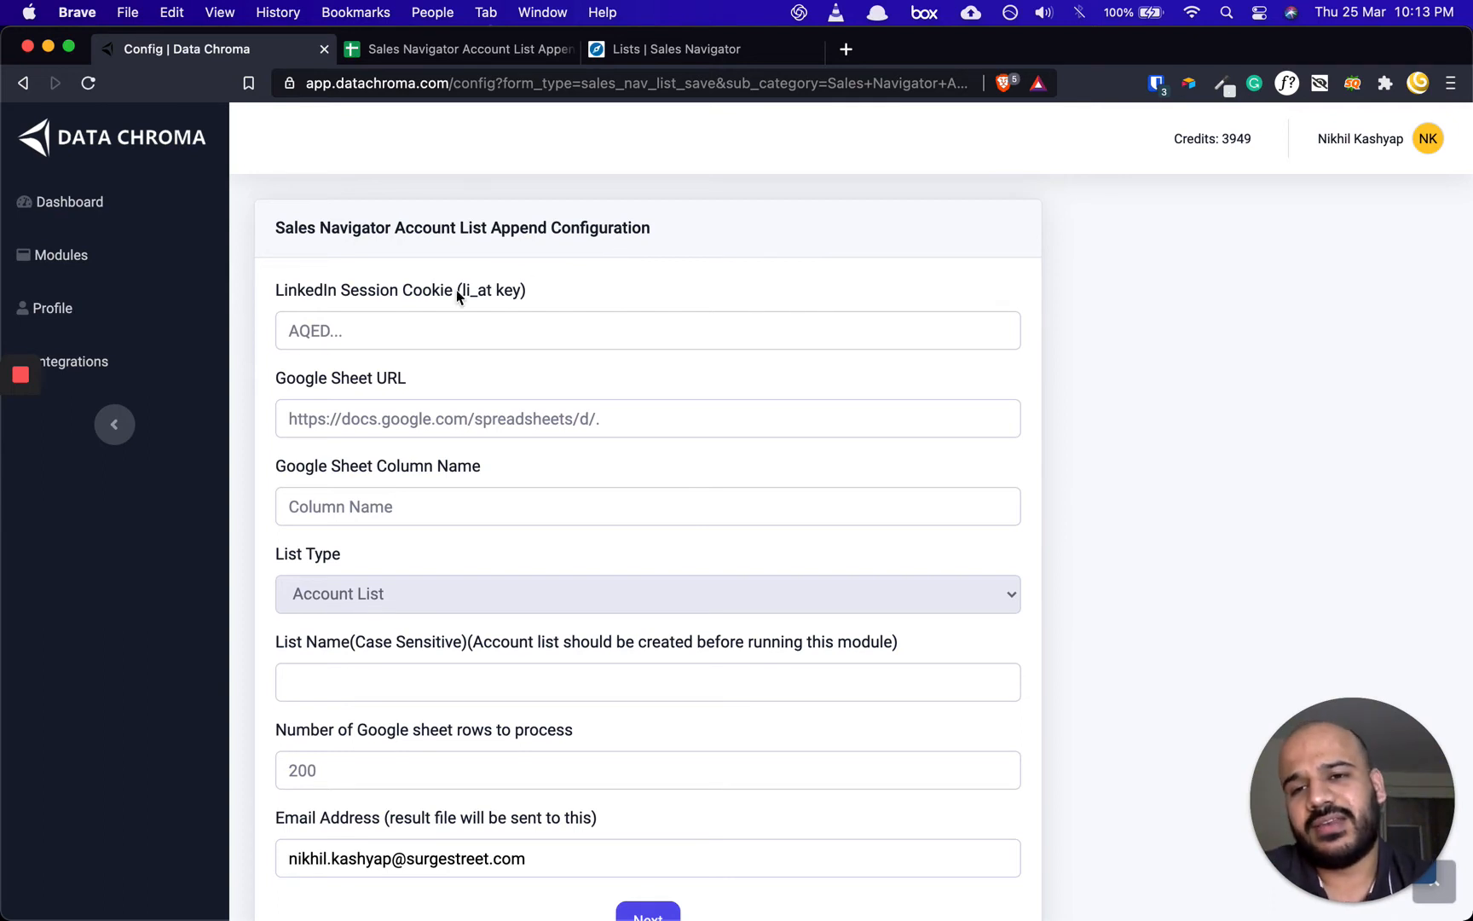
pyautogui.click(682, 51)
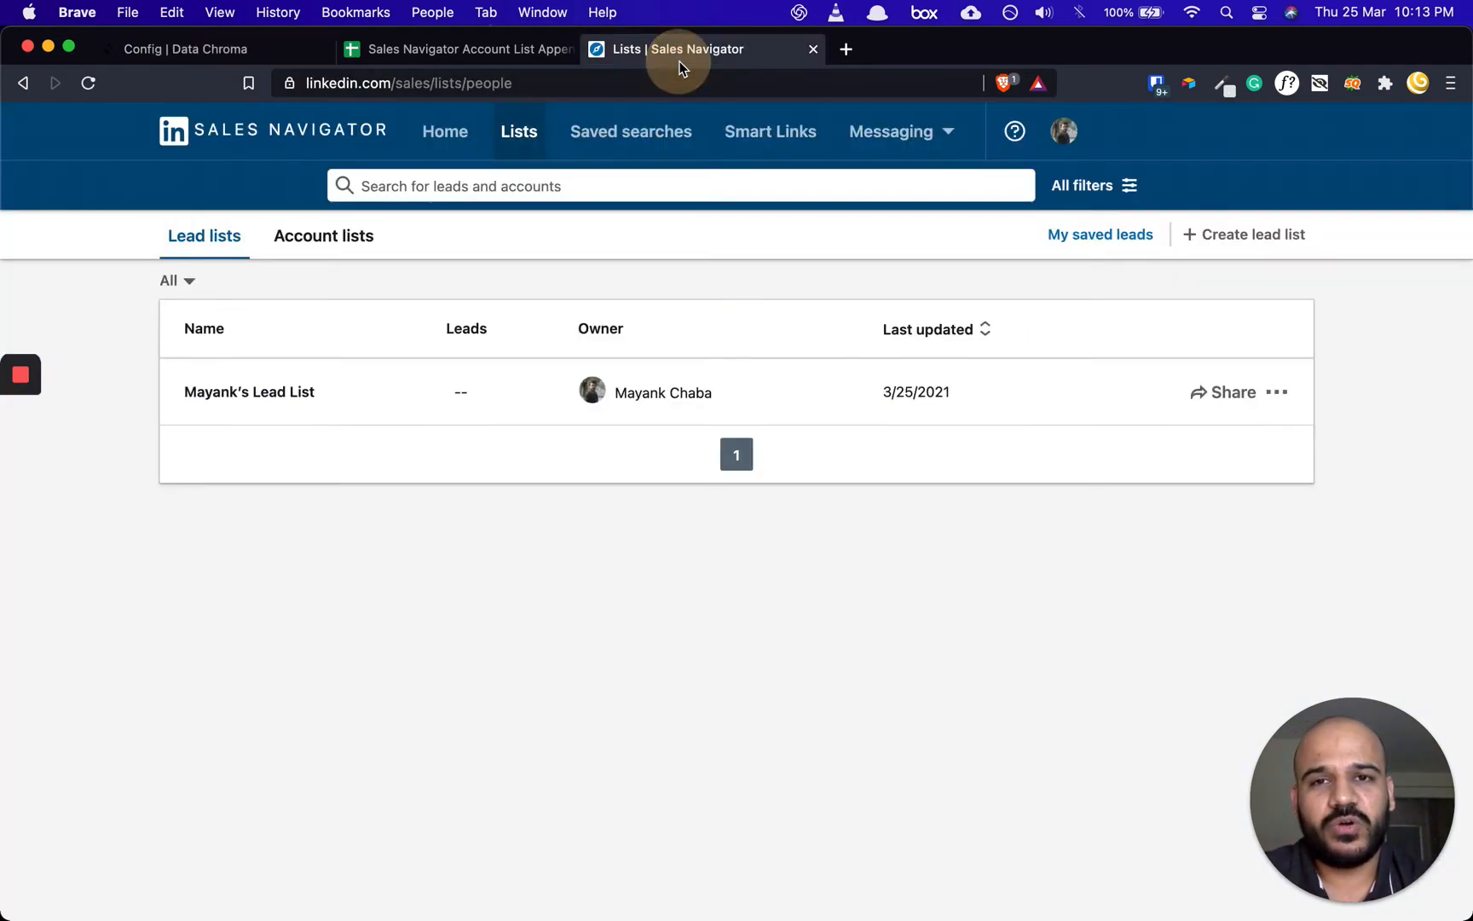
pyautogui.click(442, 145)
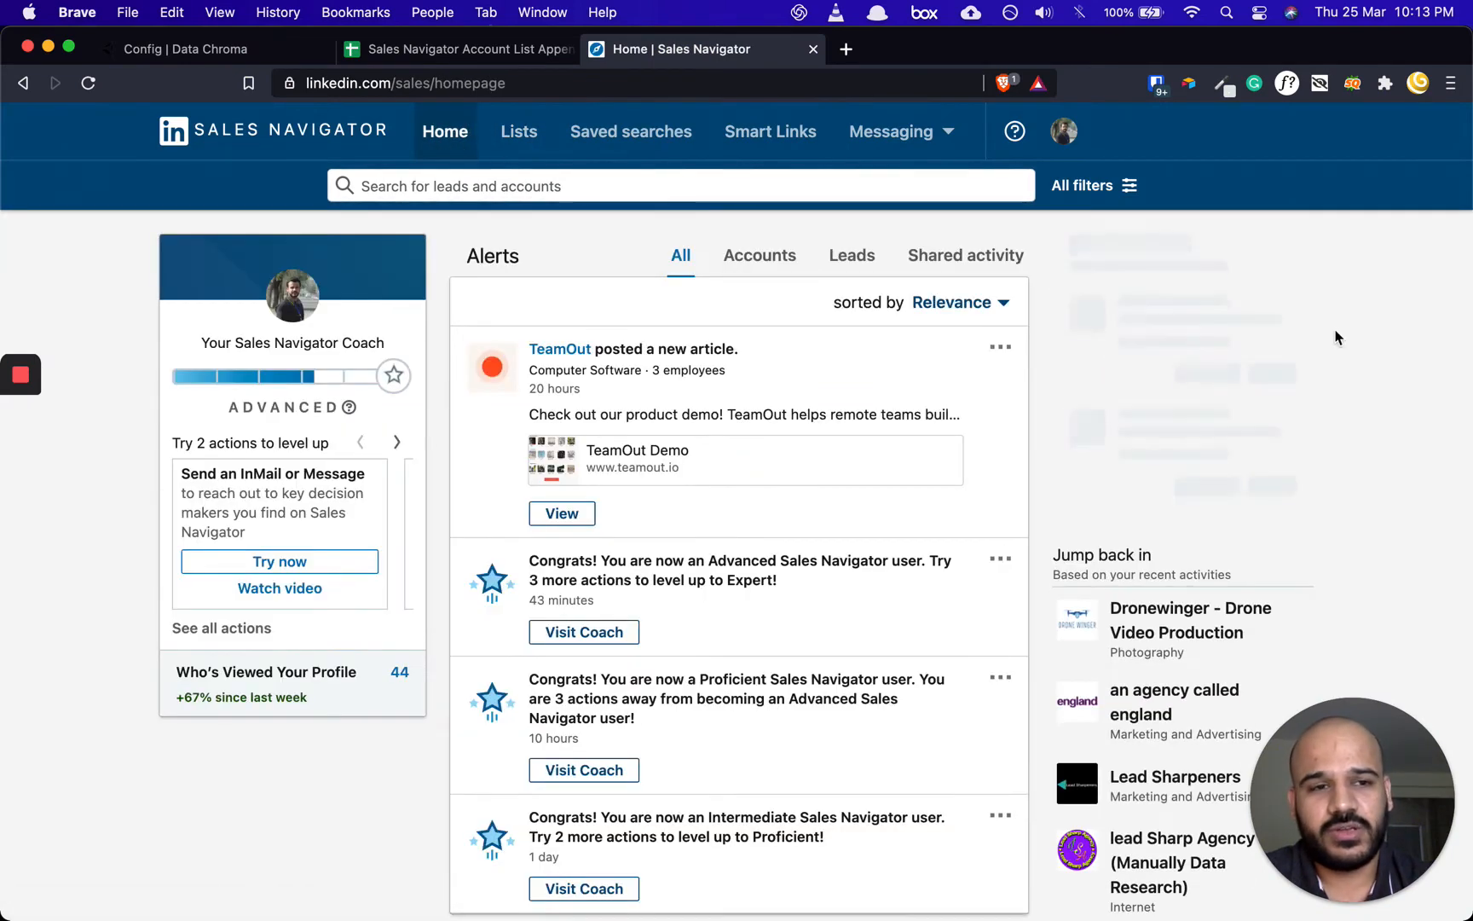
pyautogui.rightClick(1362, 340)
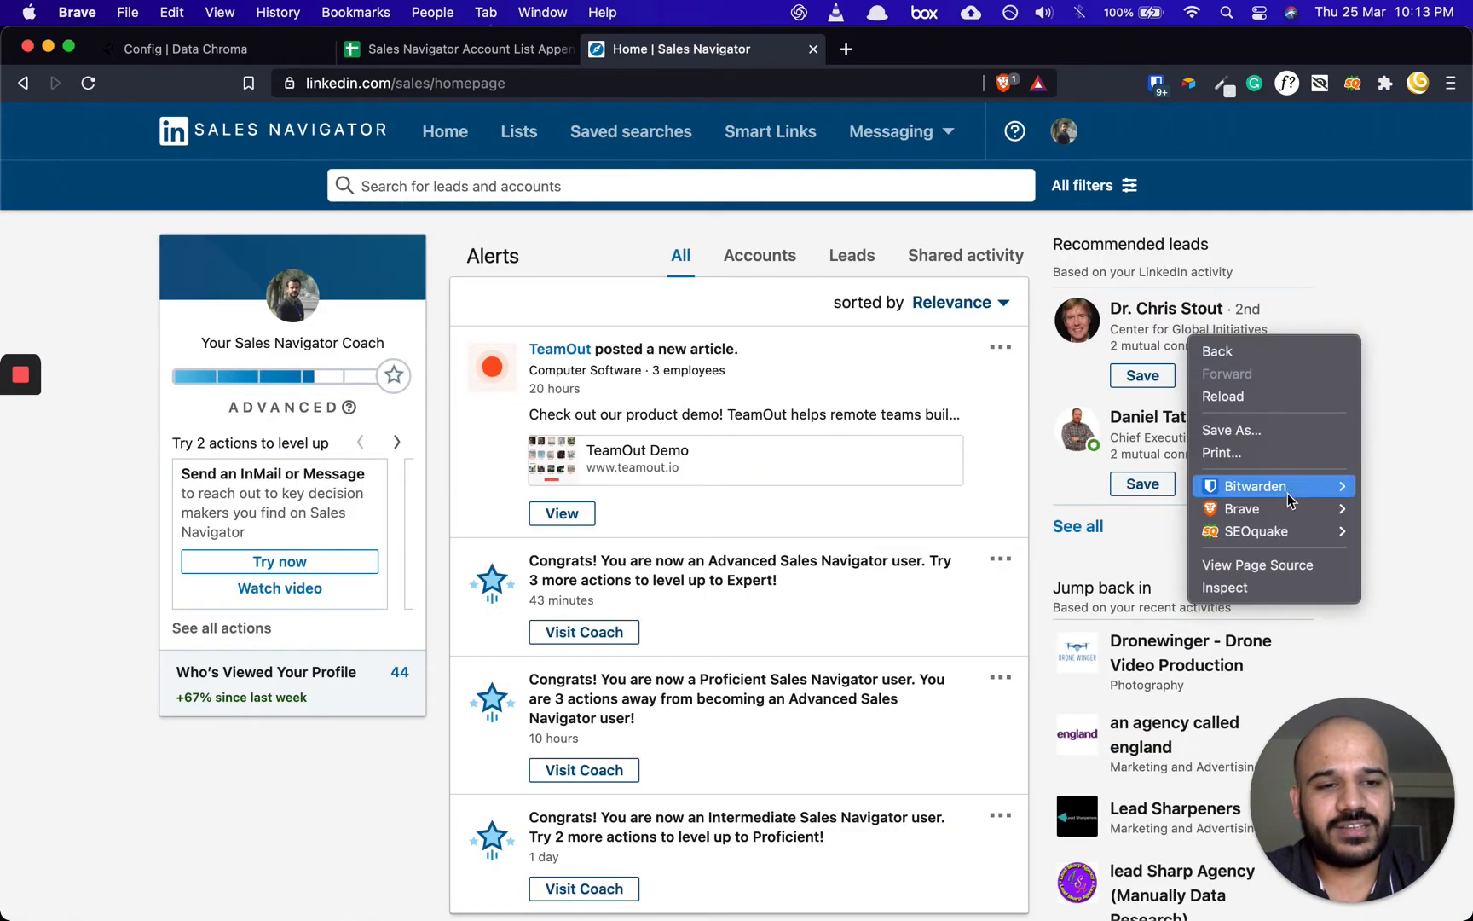
pyautogui.click(1261, 586)
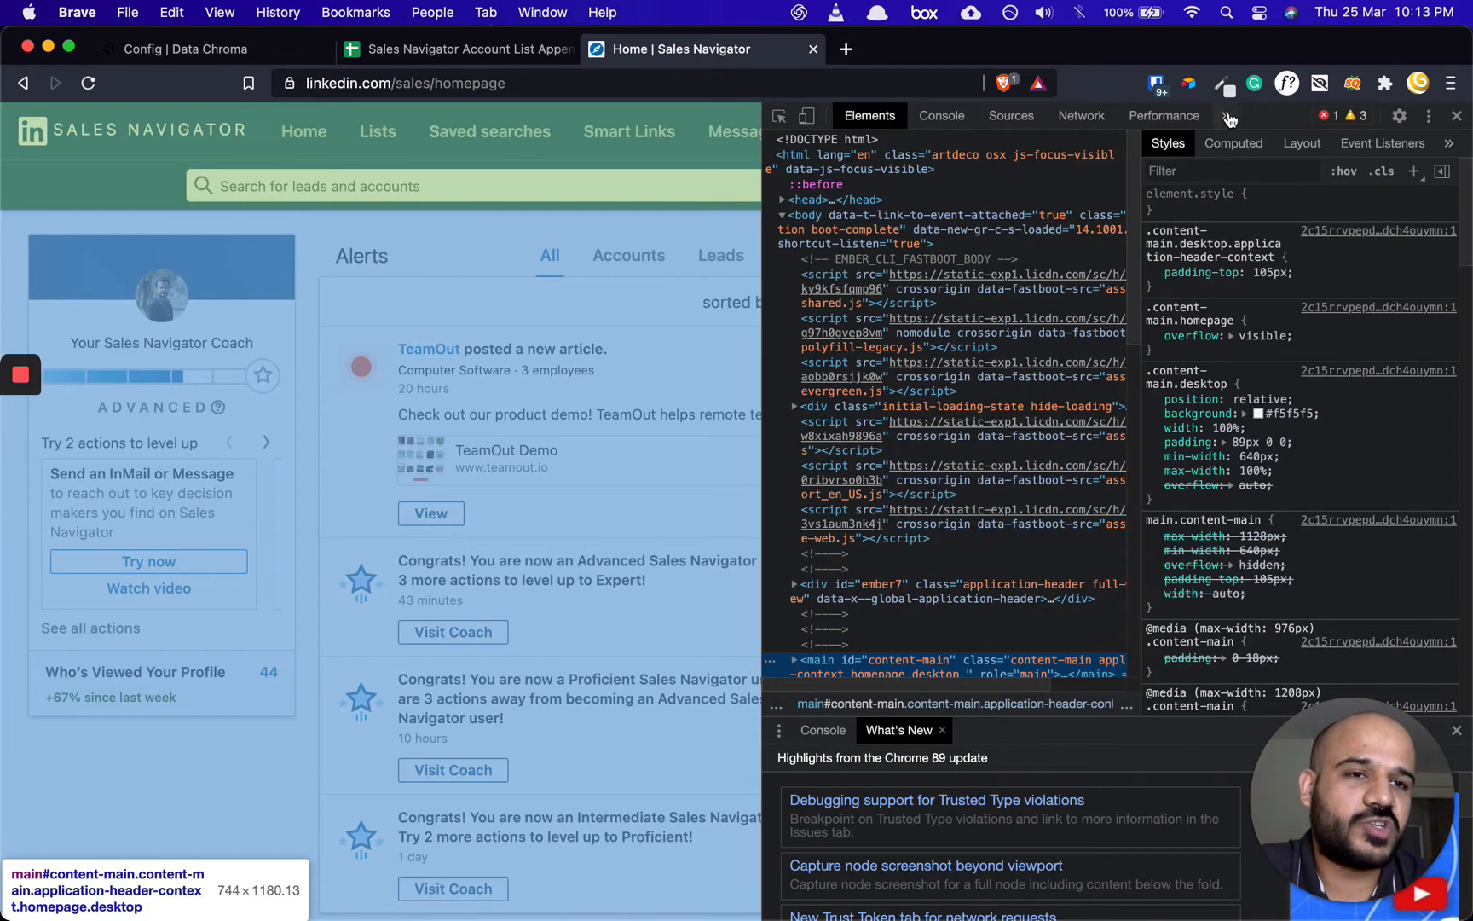
pyautogui.click(1227, 115)
pyautogui.click(1240, 162)
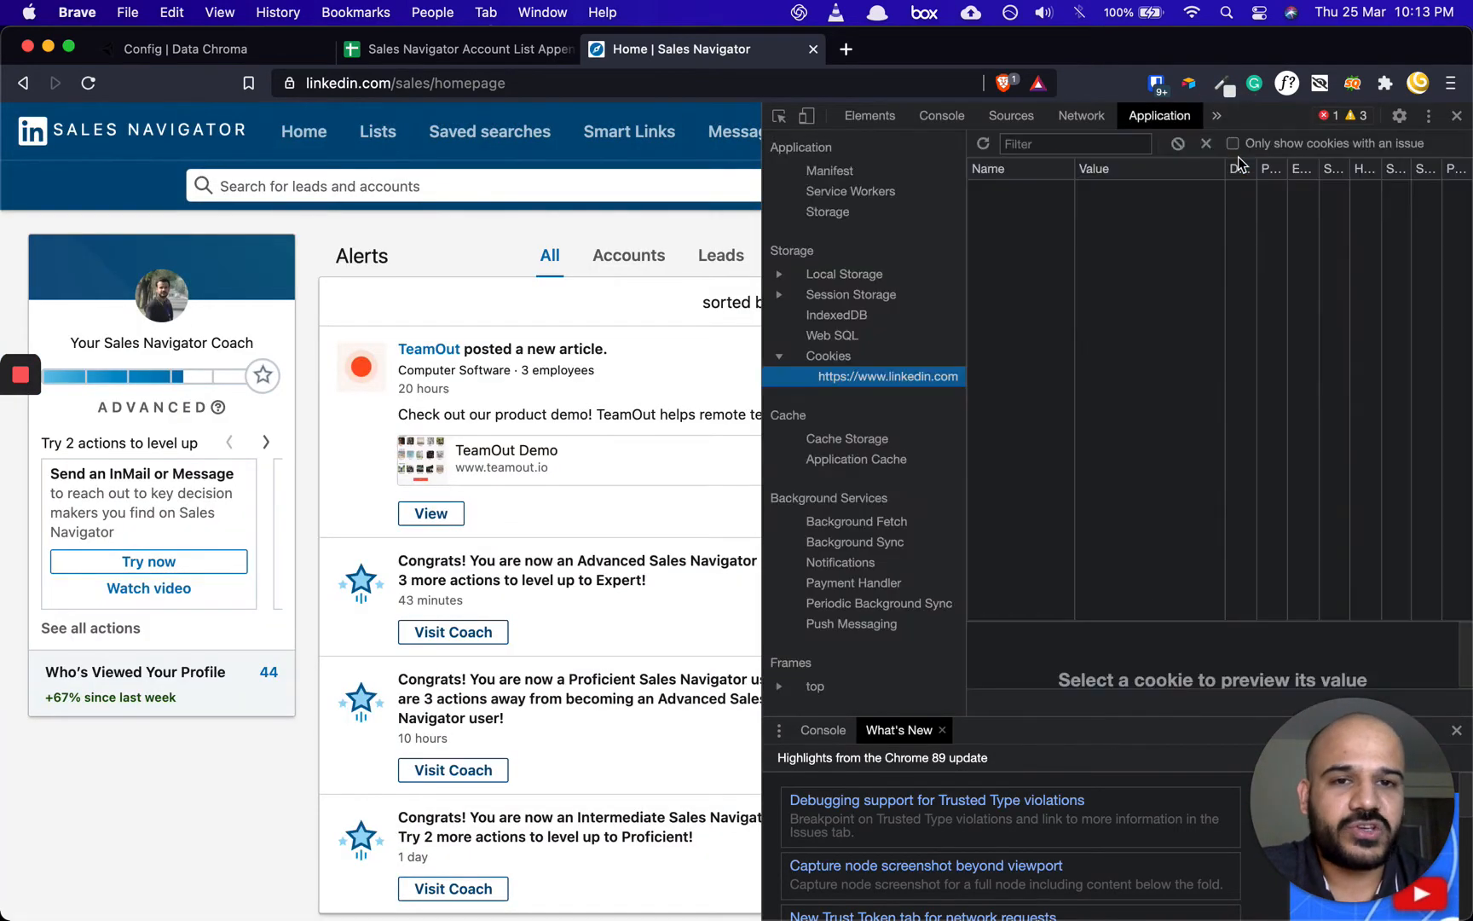
pyautogui.click(842, 360)
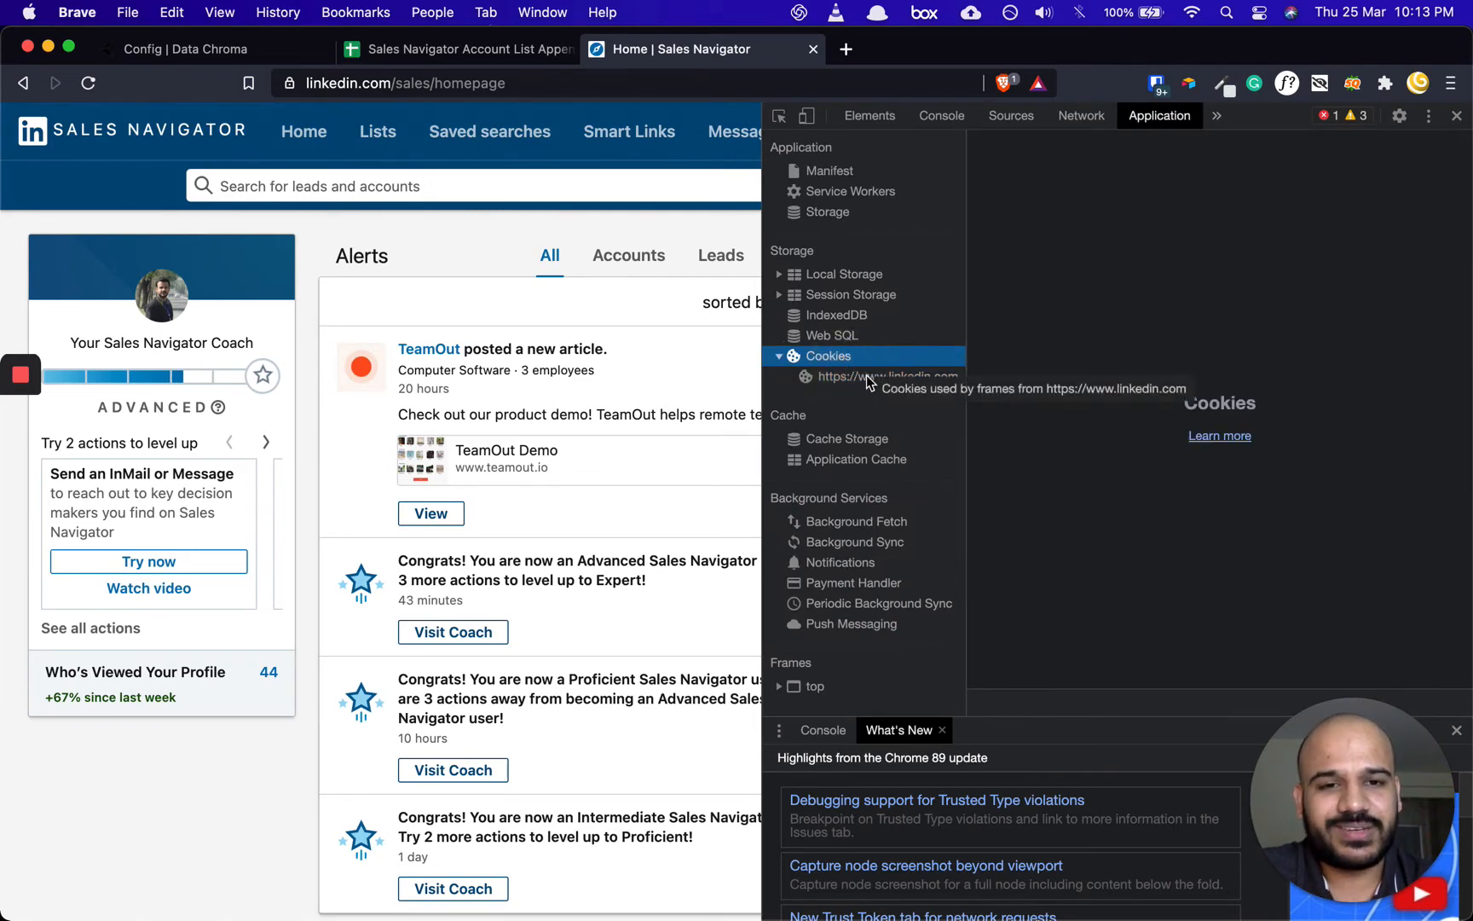
pyautogui.click(868, 380)
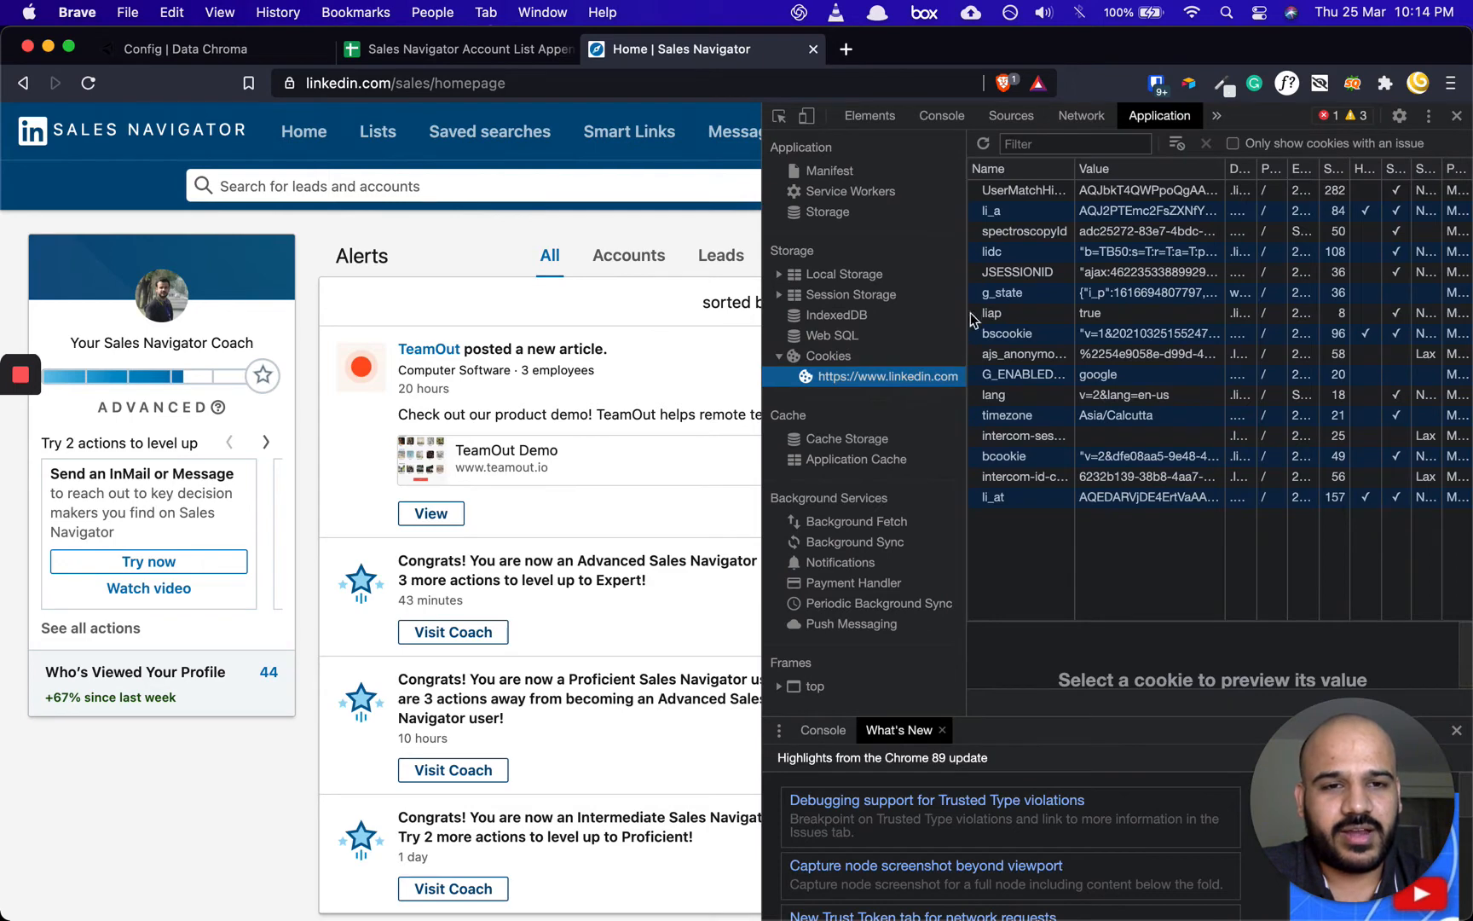
pyautogui.click(1000, 501)
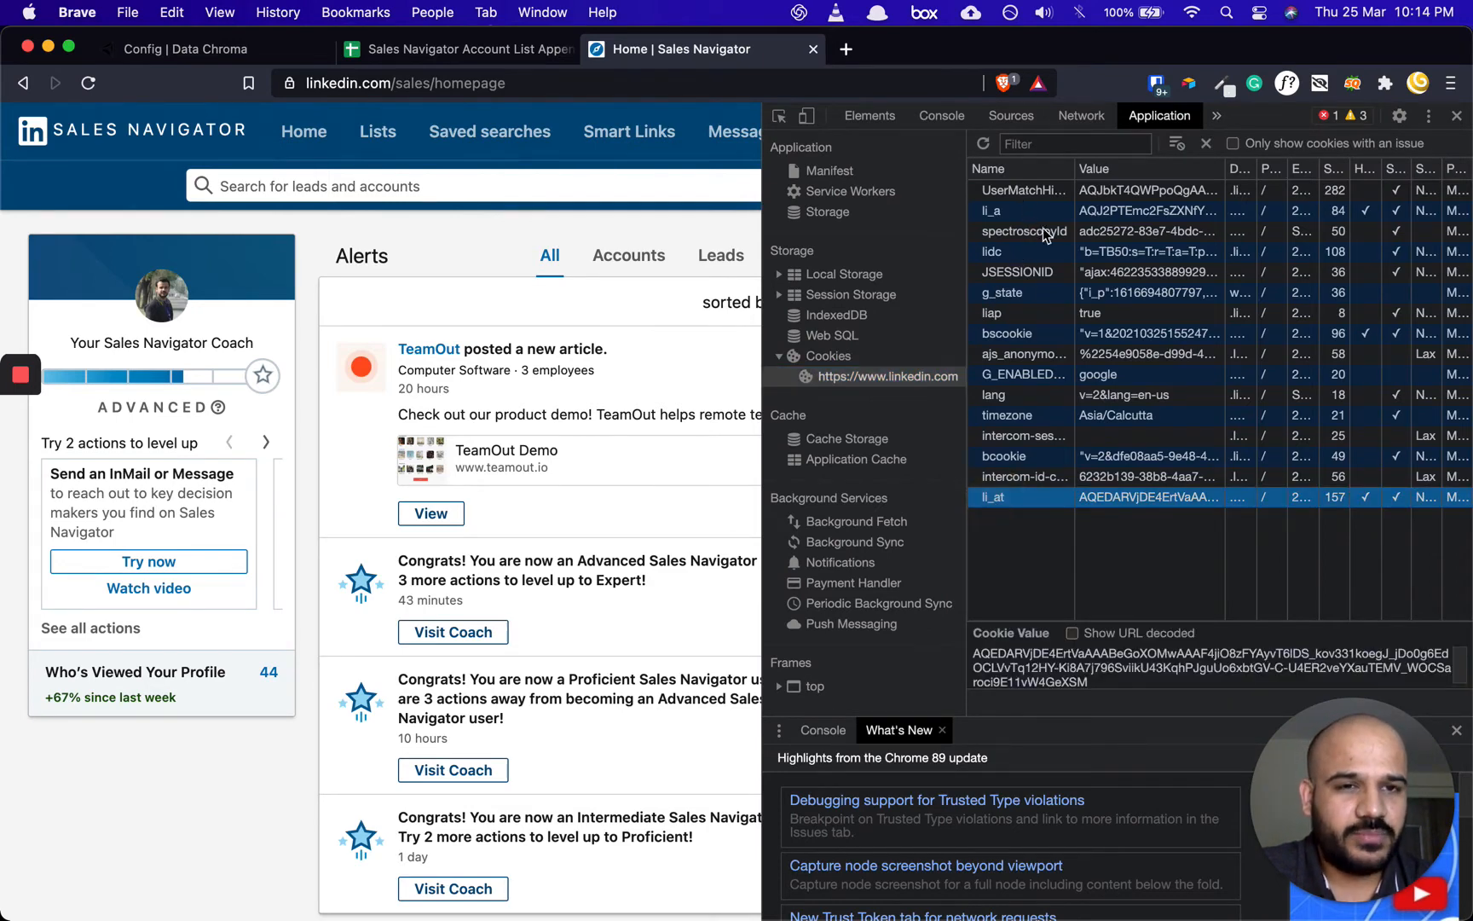
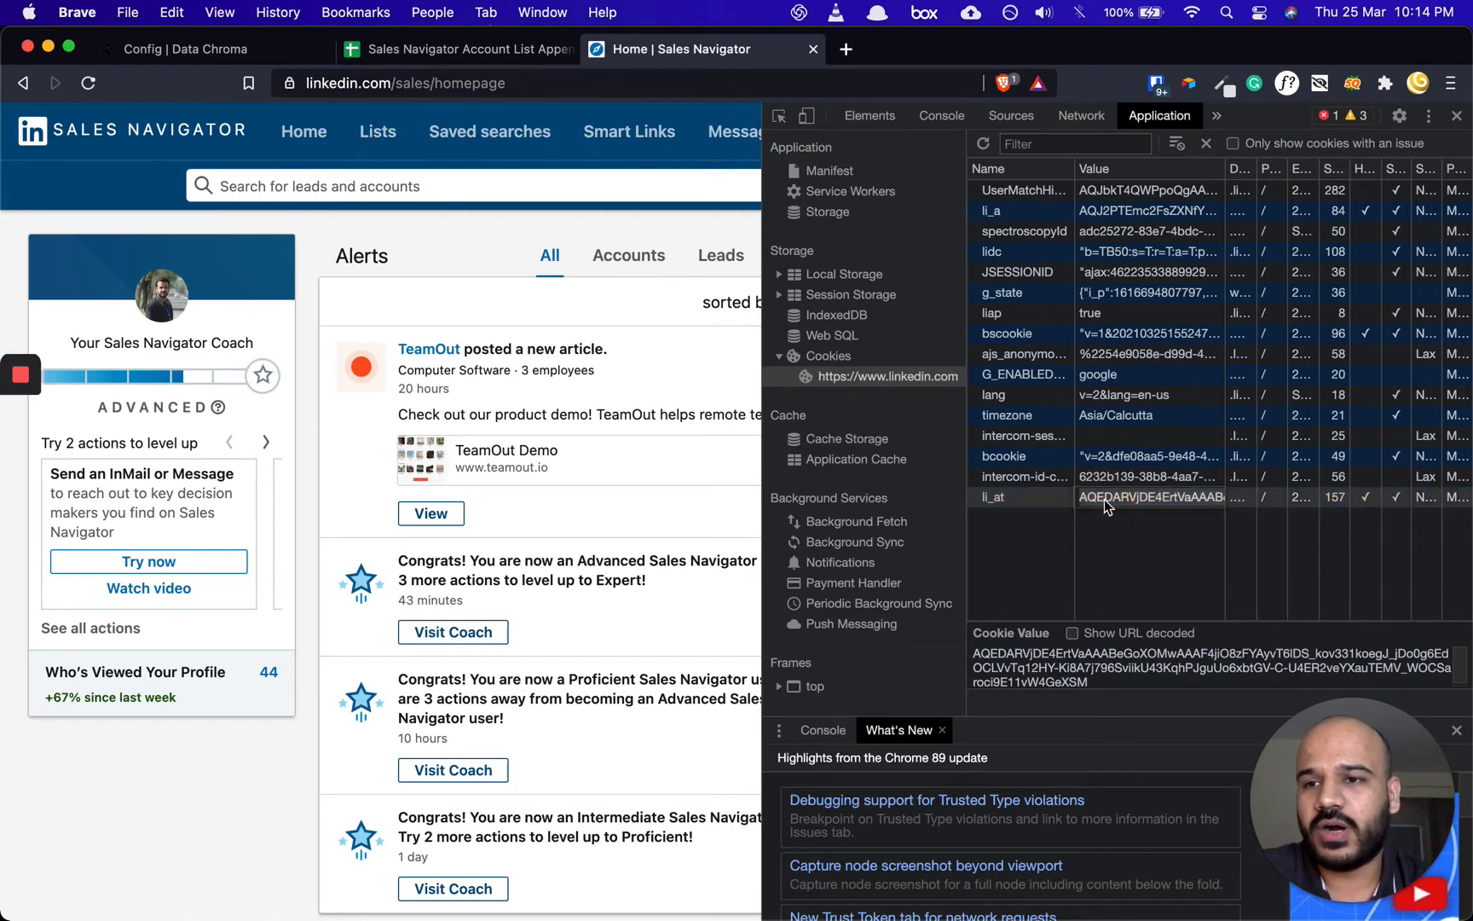
# Step: Paste the copied li_at value as the LinkedIn Session Cookie in the Data Chroma configuration form
pyautogui.press('super+1')
pyautogui.click(440, 329)
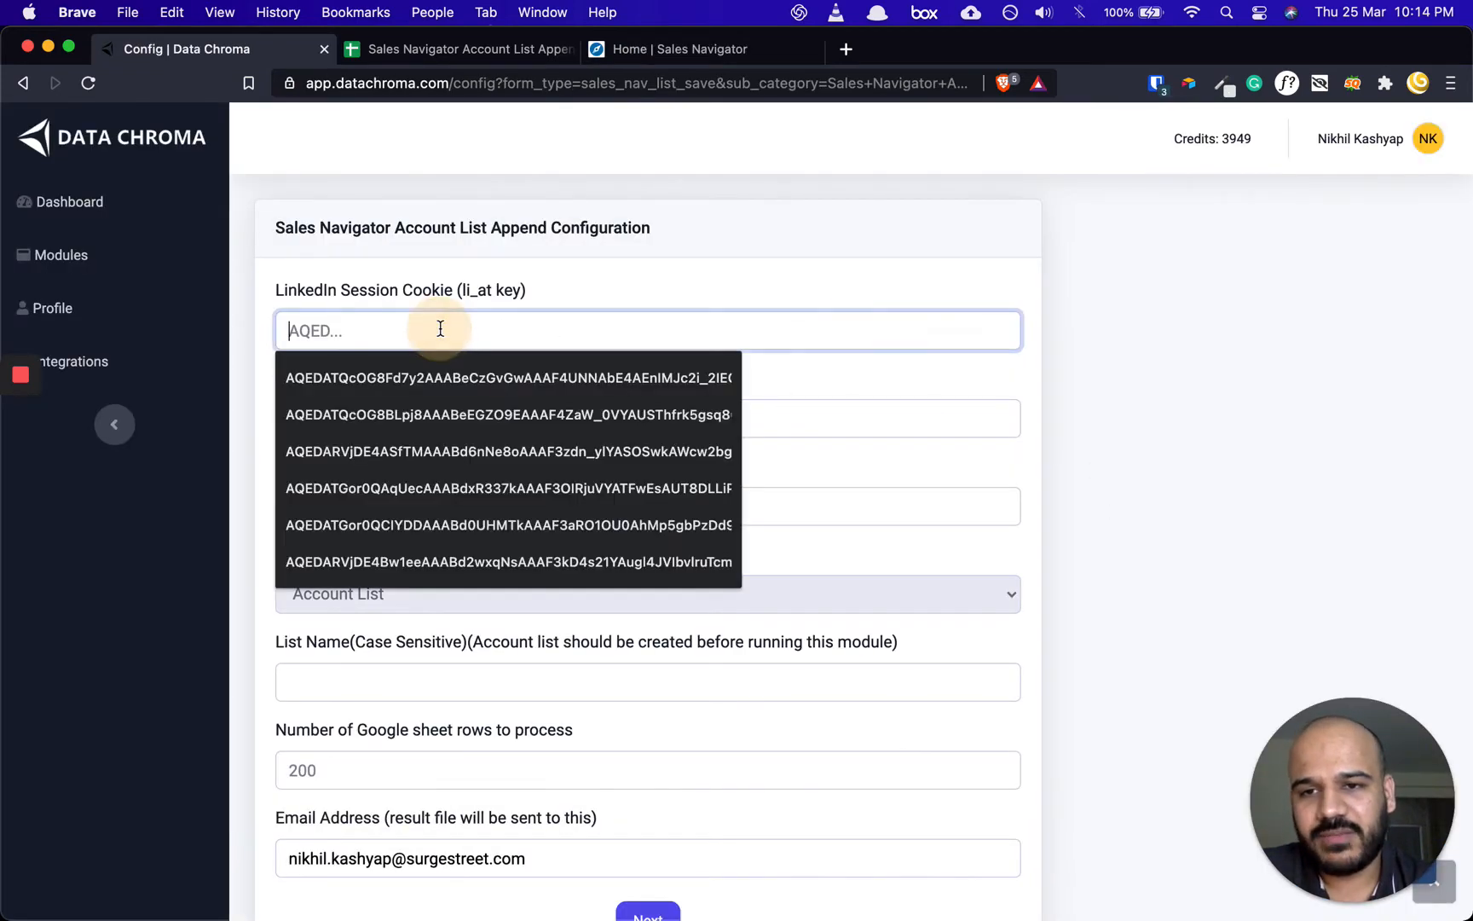
pyautogui.press('super+v')
pyautogui.click(634, 270)
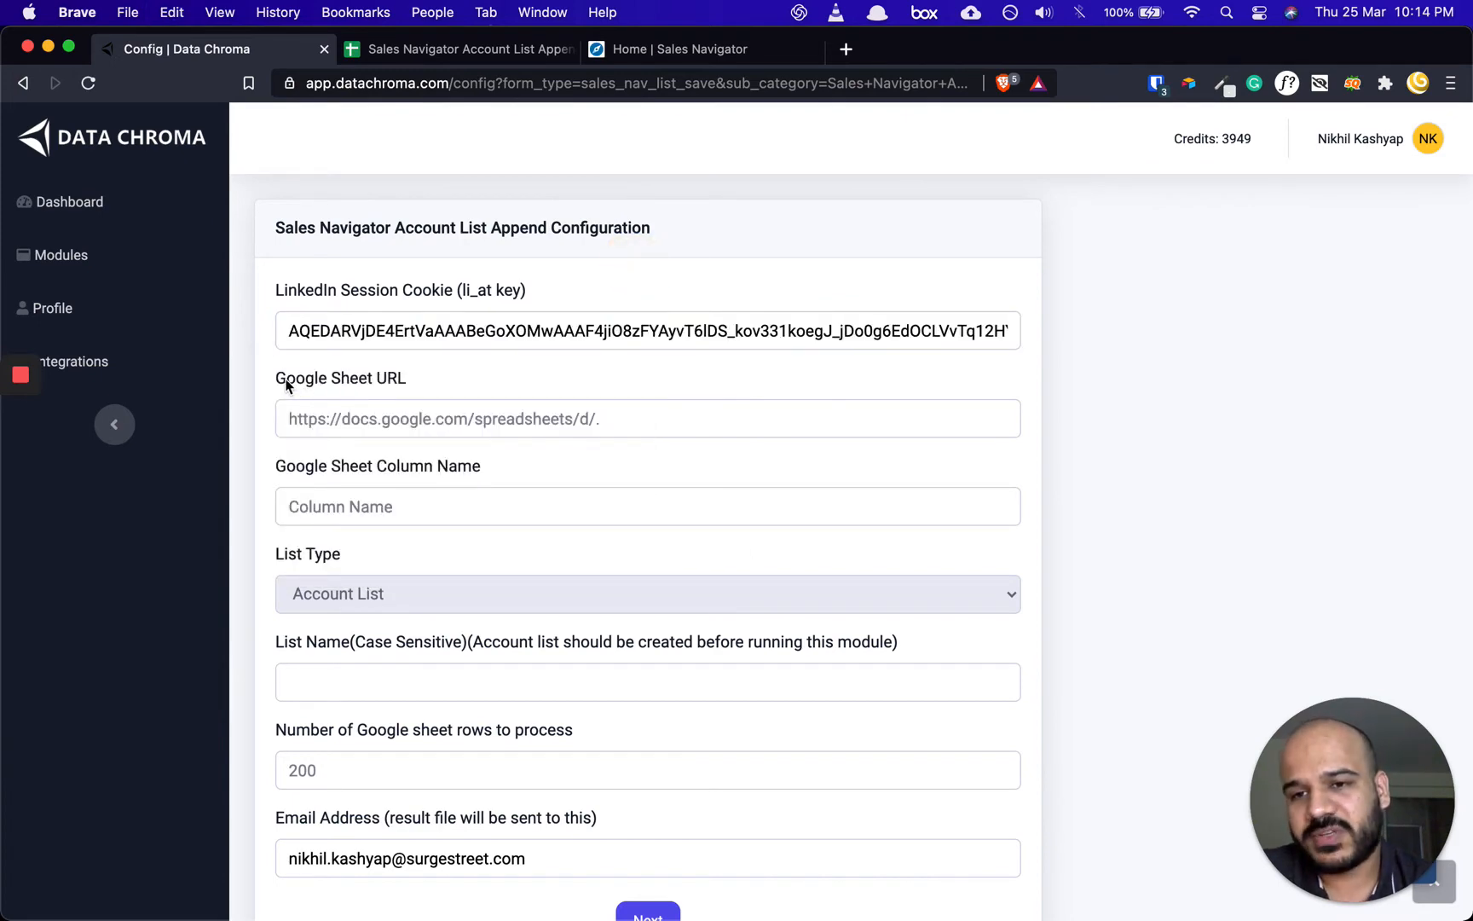
# Step: In the Sales Navigator Account List Append spreadsheet, copy the share link that anyone on the Internet can view
pyautogui.press('super+2')
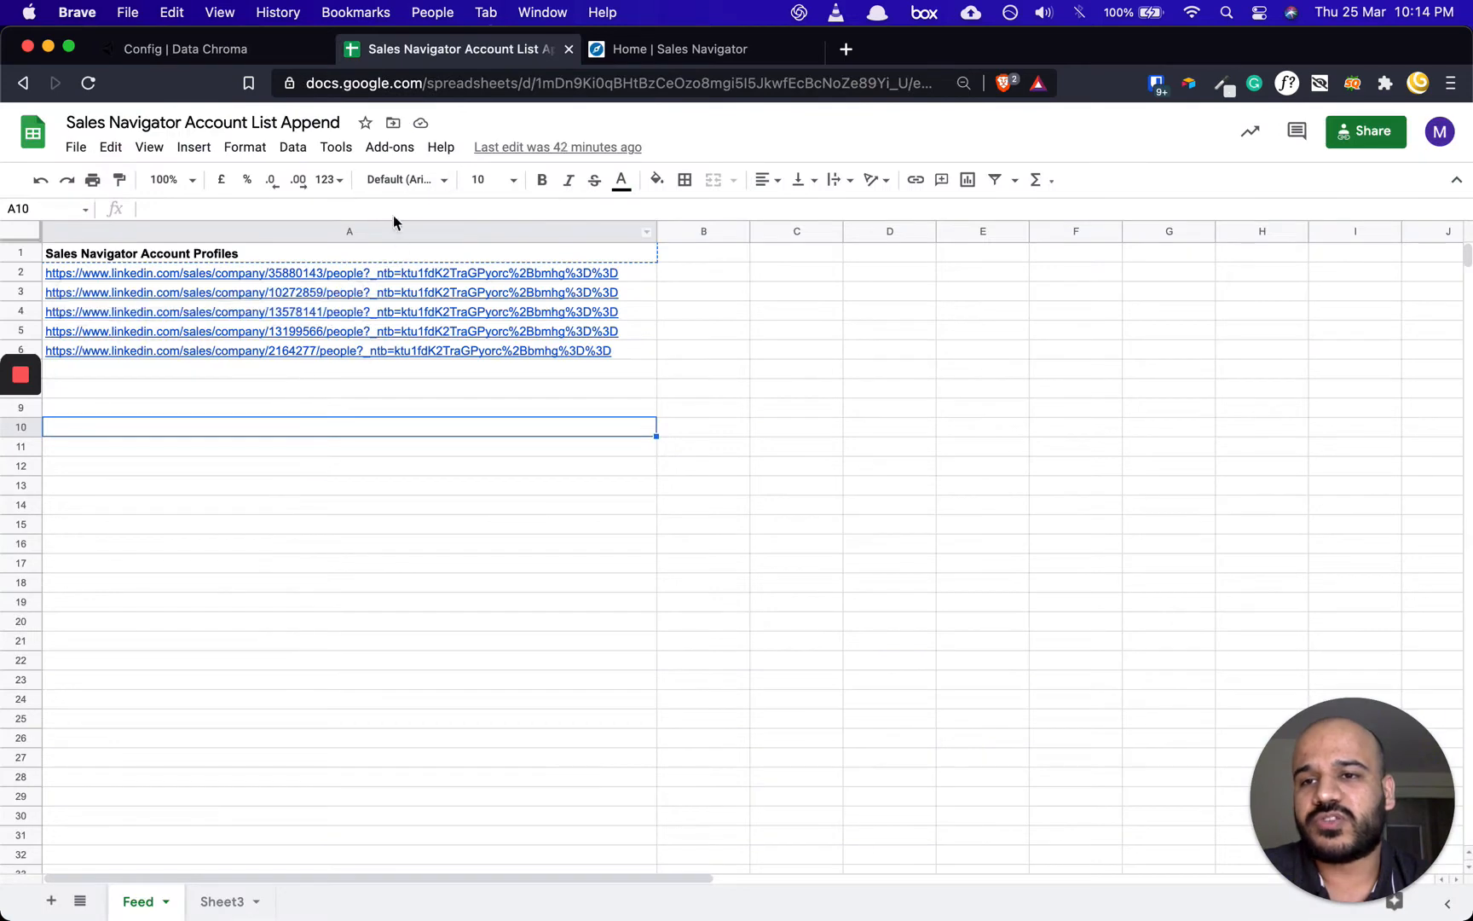
pyautogui.click(592, 367)
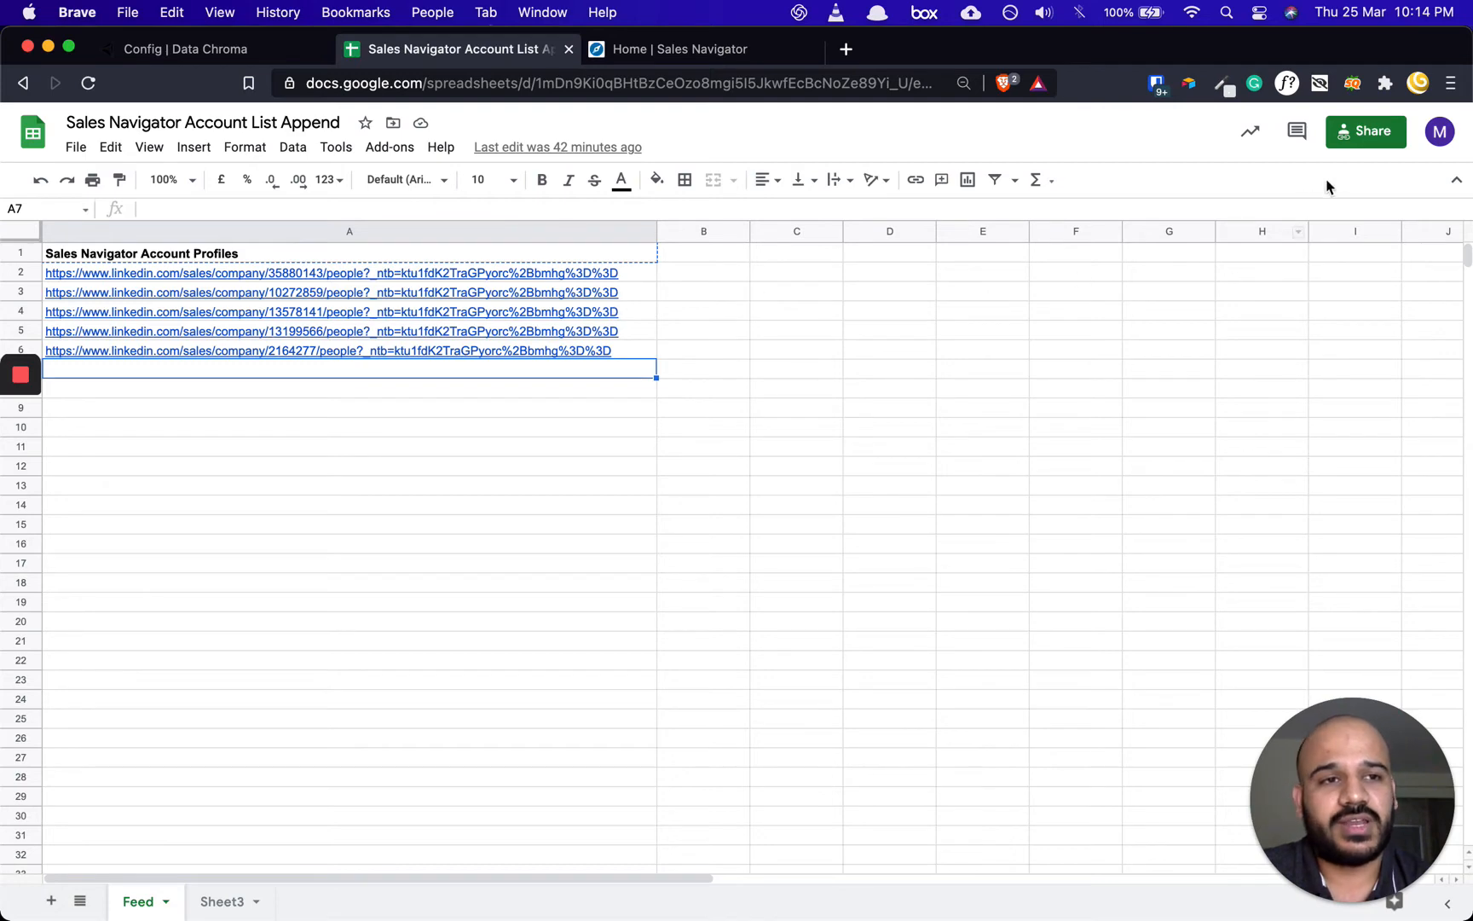
pyautogui.click(1370, 152)
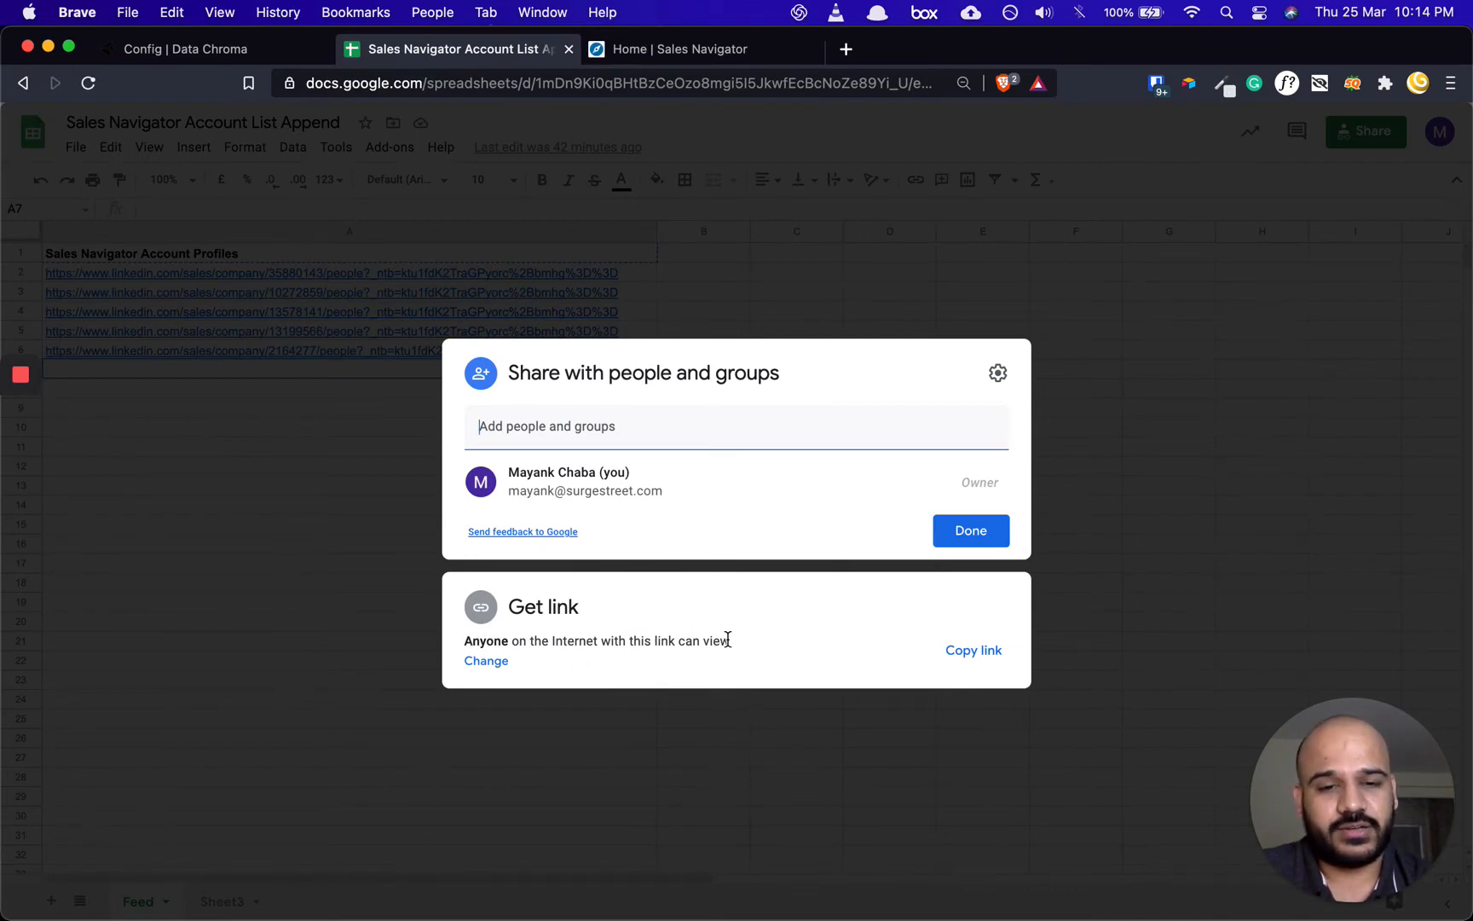
pyautogui.click(959, 651)
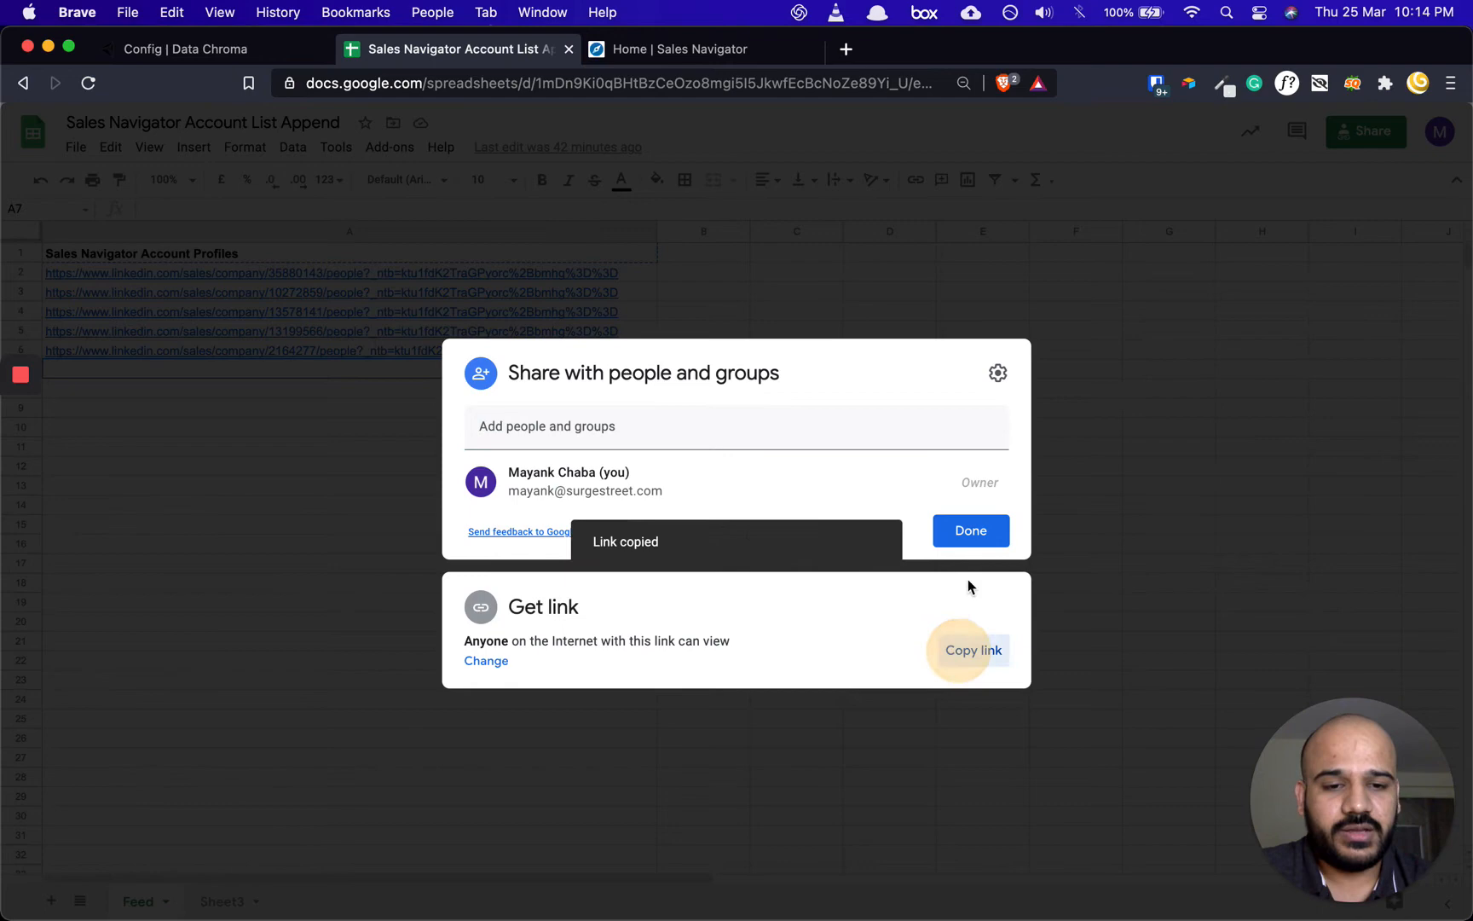
pyautogui.click(977, 534)
# Step: Paste the copied spreadsheet link as the Google Sheet URL in the Data Chroma configuration form
pyautogui.hotkey('ctrl', 'shift', 'Tab')
pyautogui.click(487, 427)
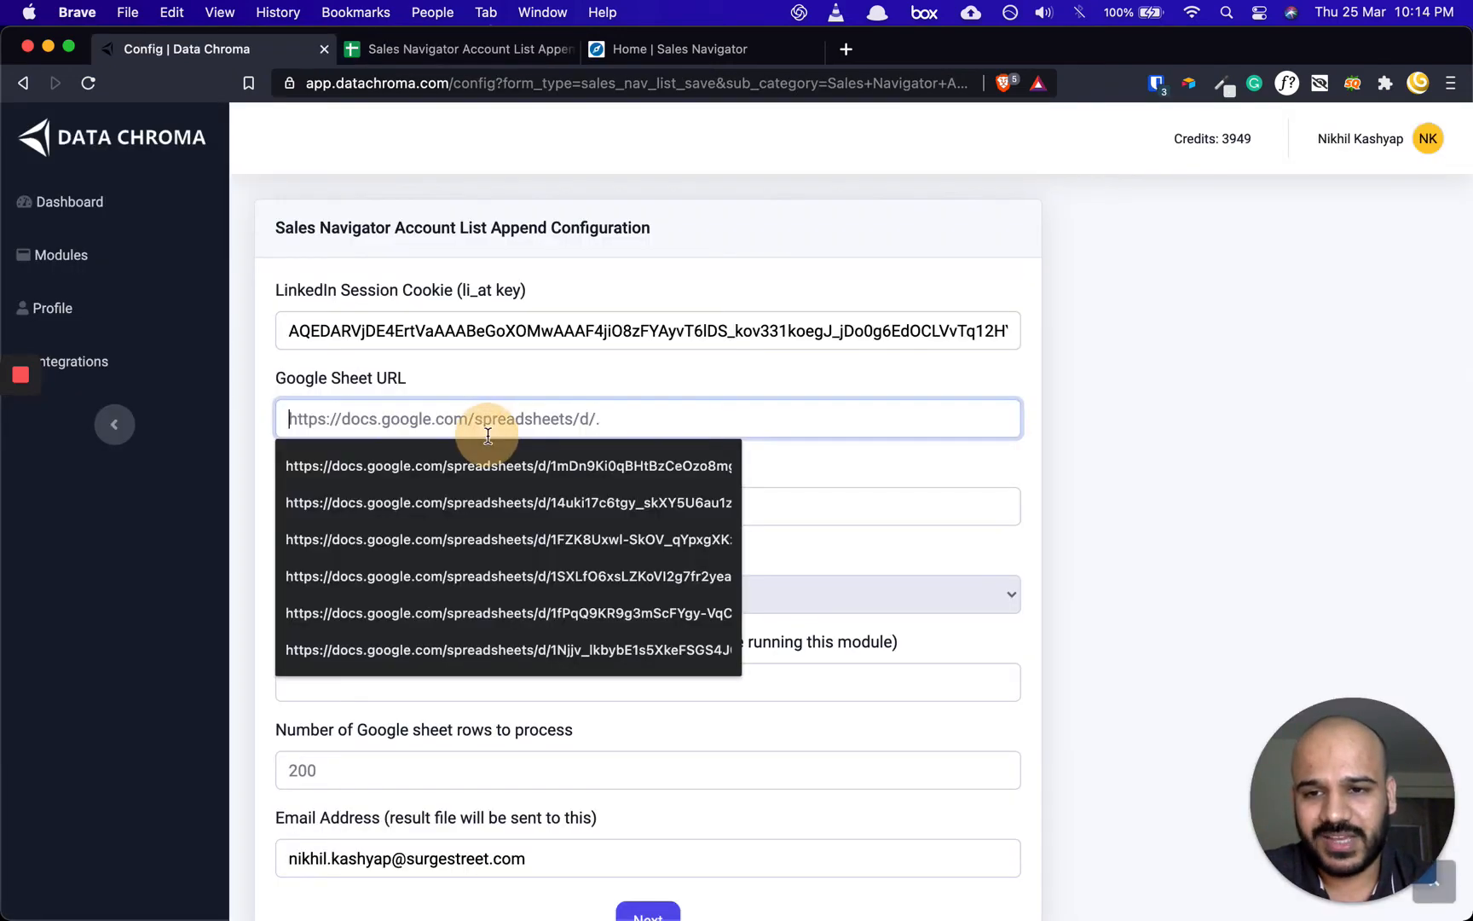
pyautogui.press('super+v')
pyautogui.click(1112, 437)
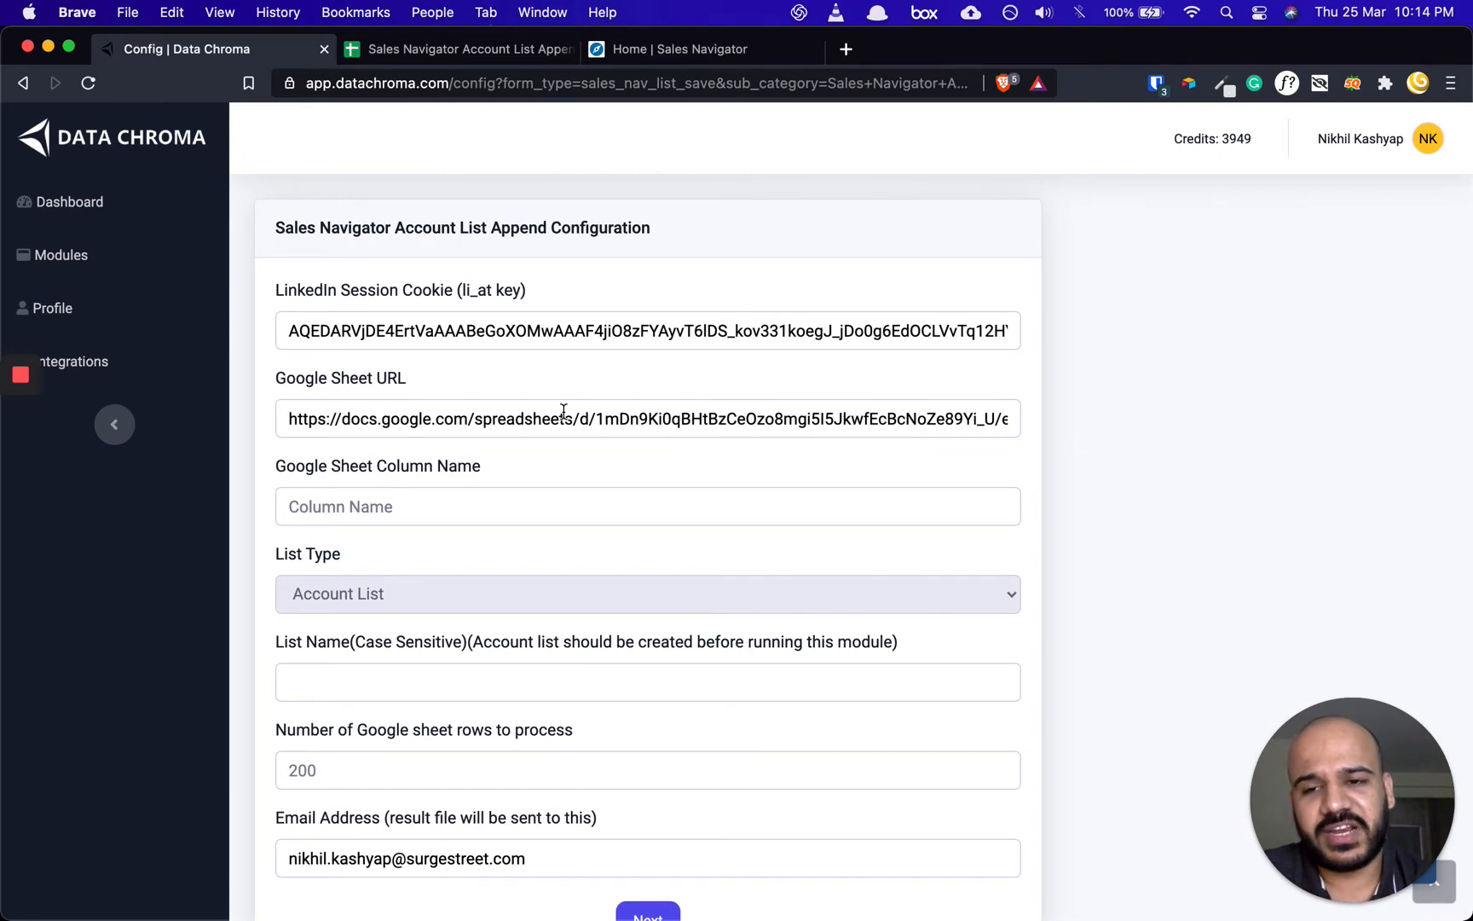
# Step: Copy the header "Sales Navigator Account Profiles" from cell A1 of the spreadsheet and enter it as the Google Sheet Column Name
pyautogui.hotkey('ctrl', 'Tab')
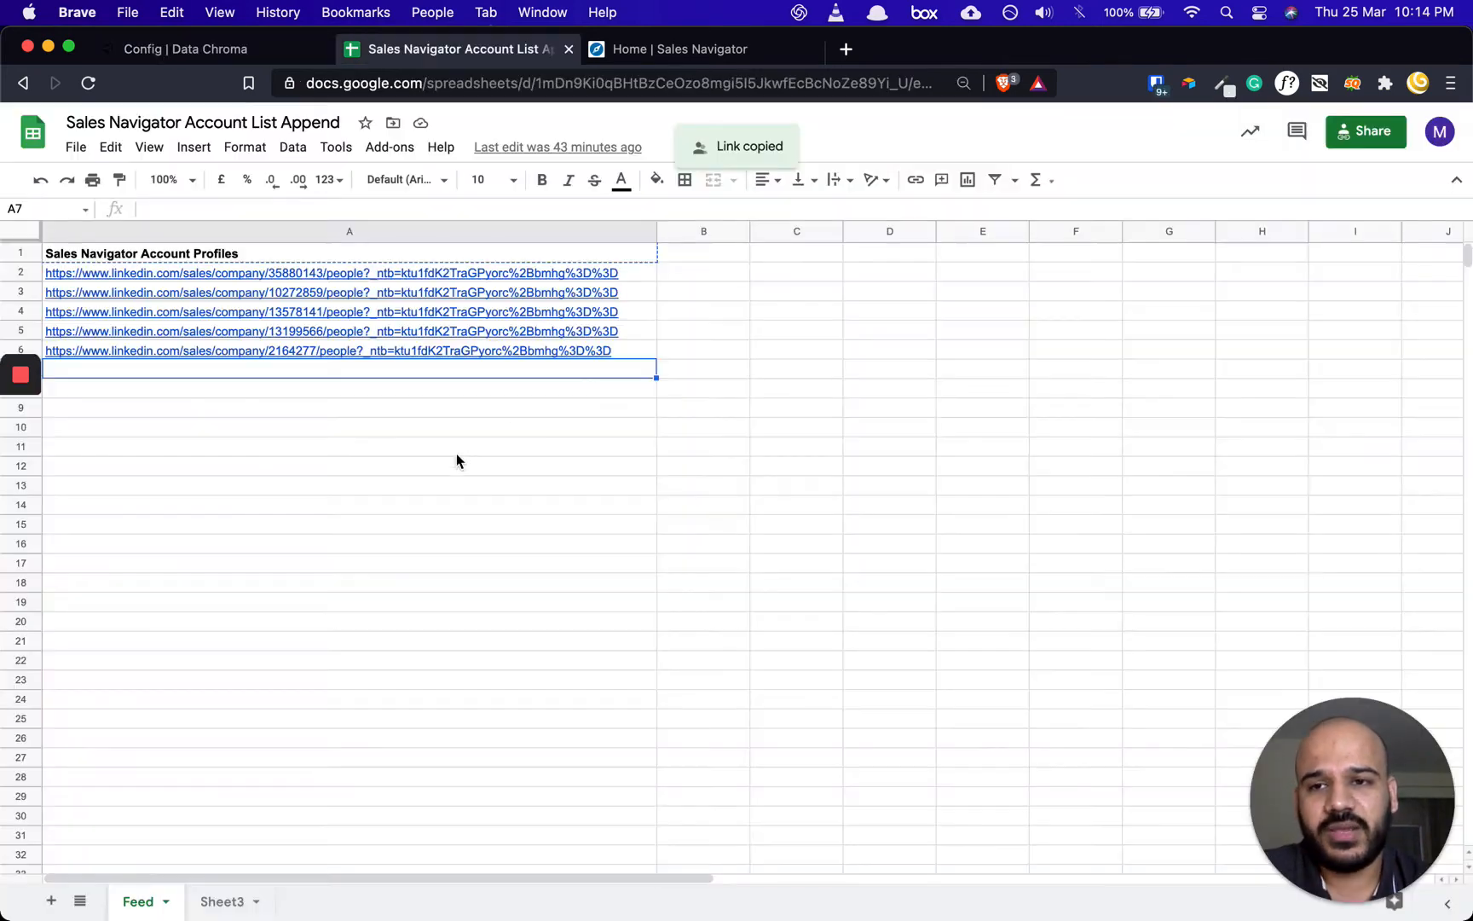
pyautogui.click(215, 255)
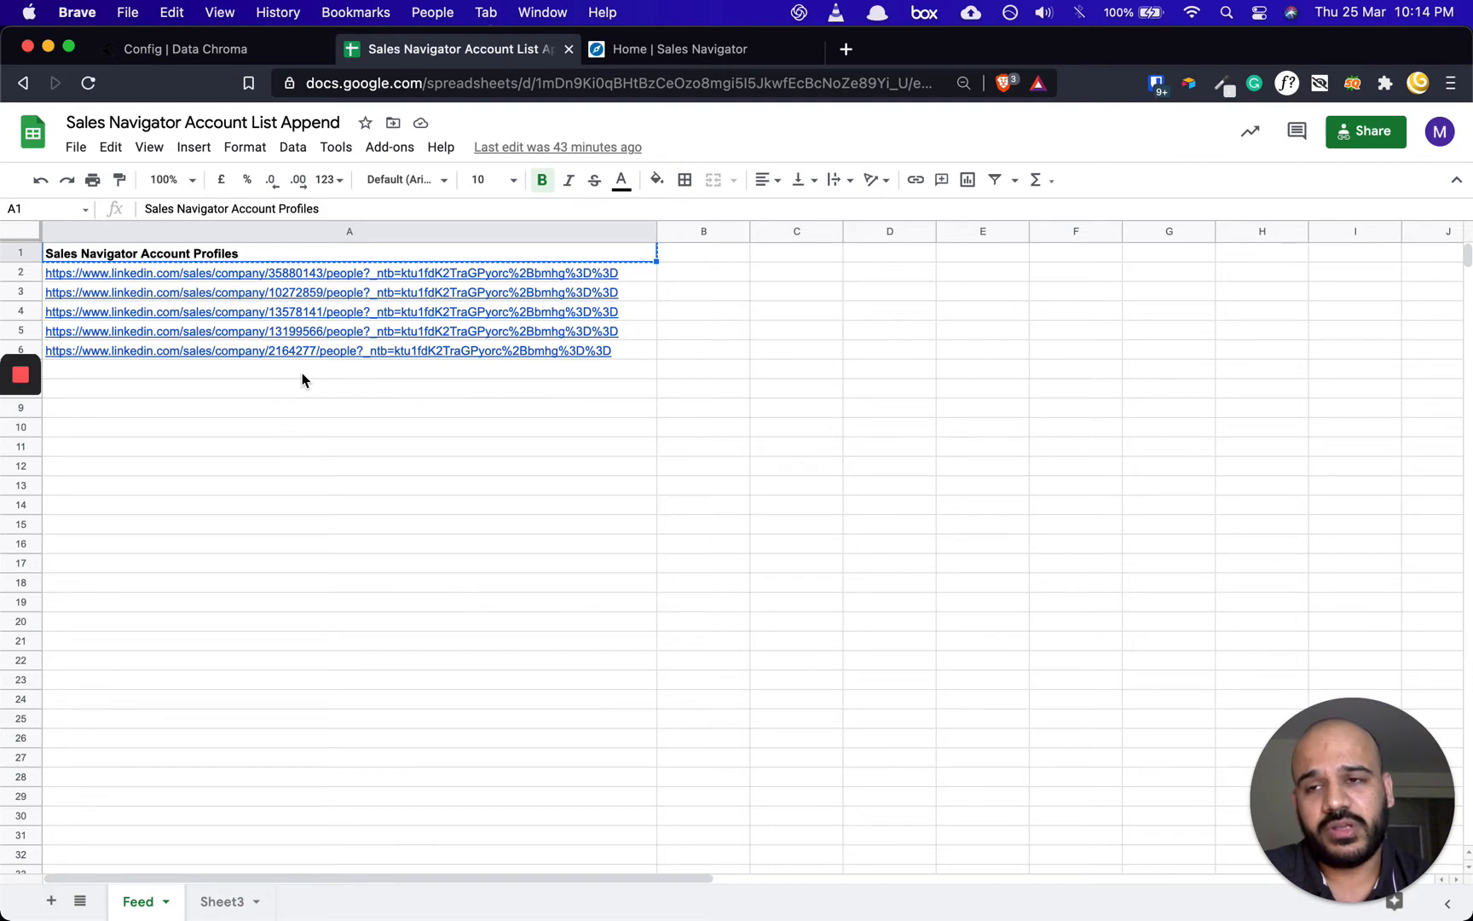
pyautogui.hotkey('ctrl', 'shift', 'Tab')
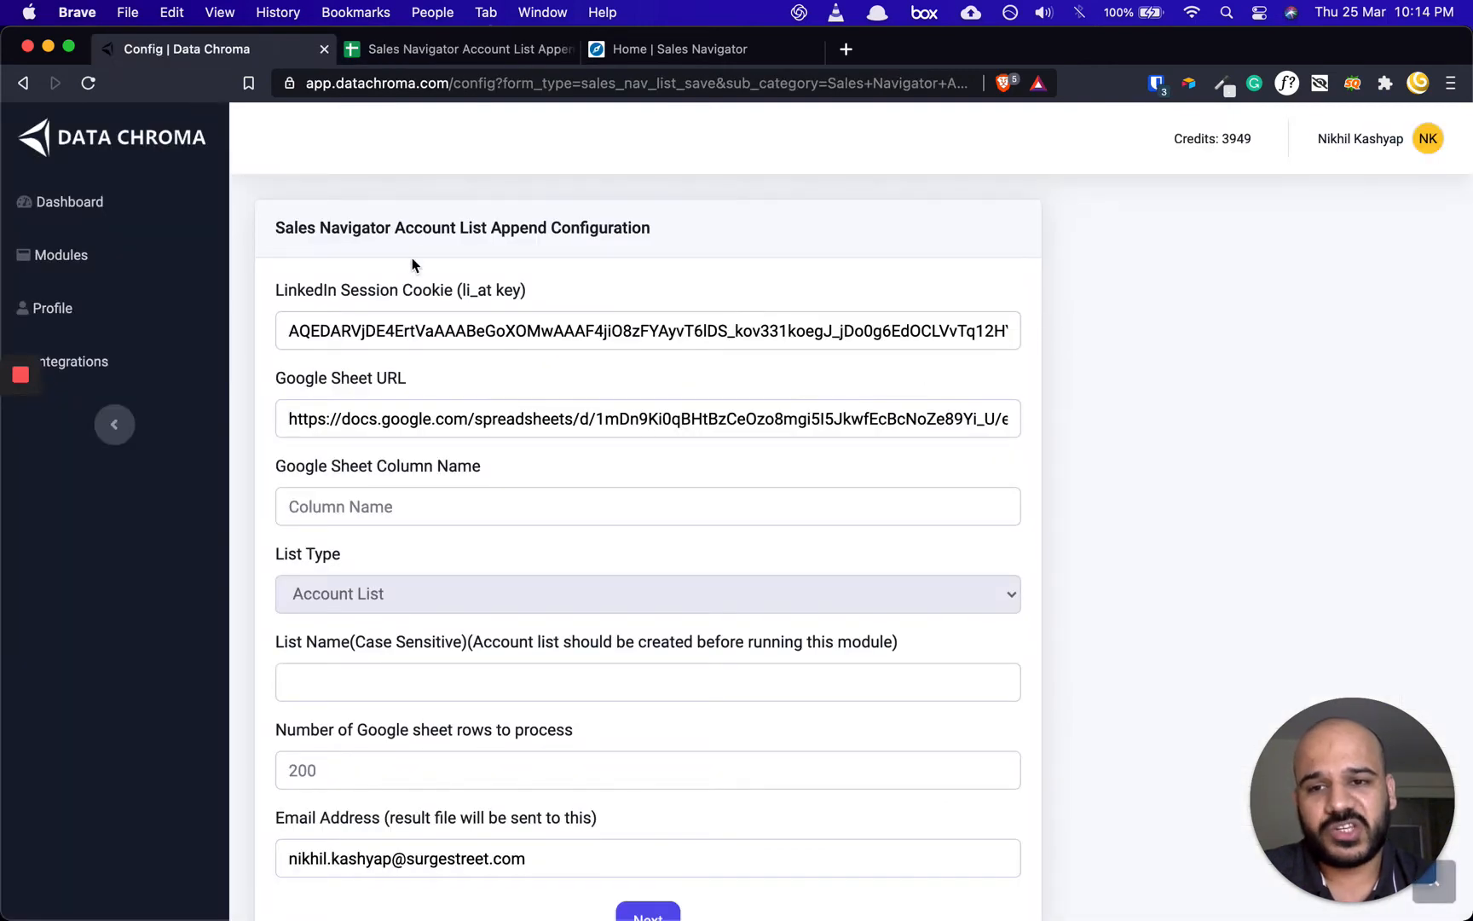
pyautogui.click(376, 505)
pyautogui.press('super+v')
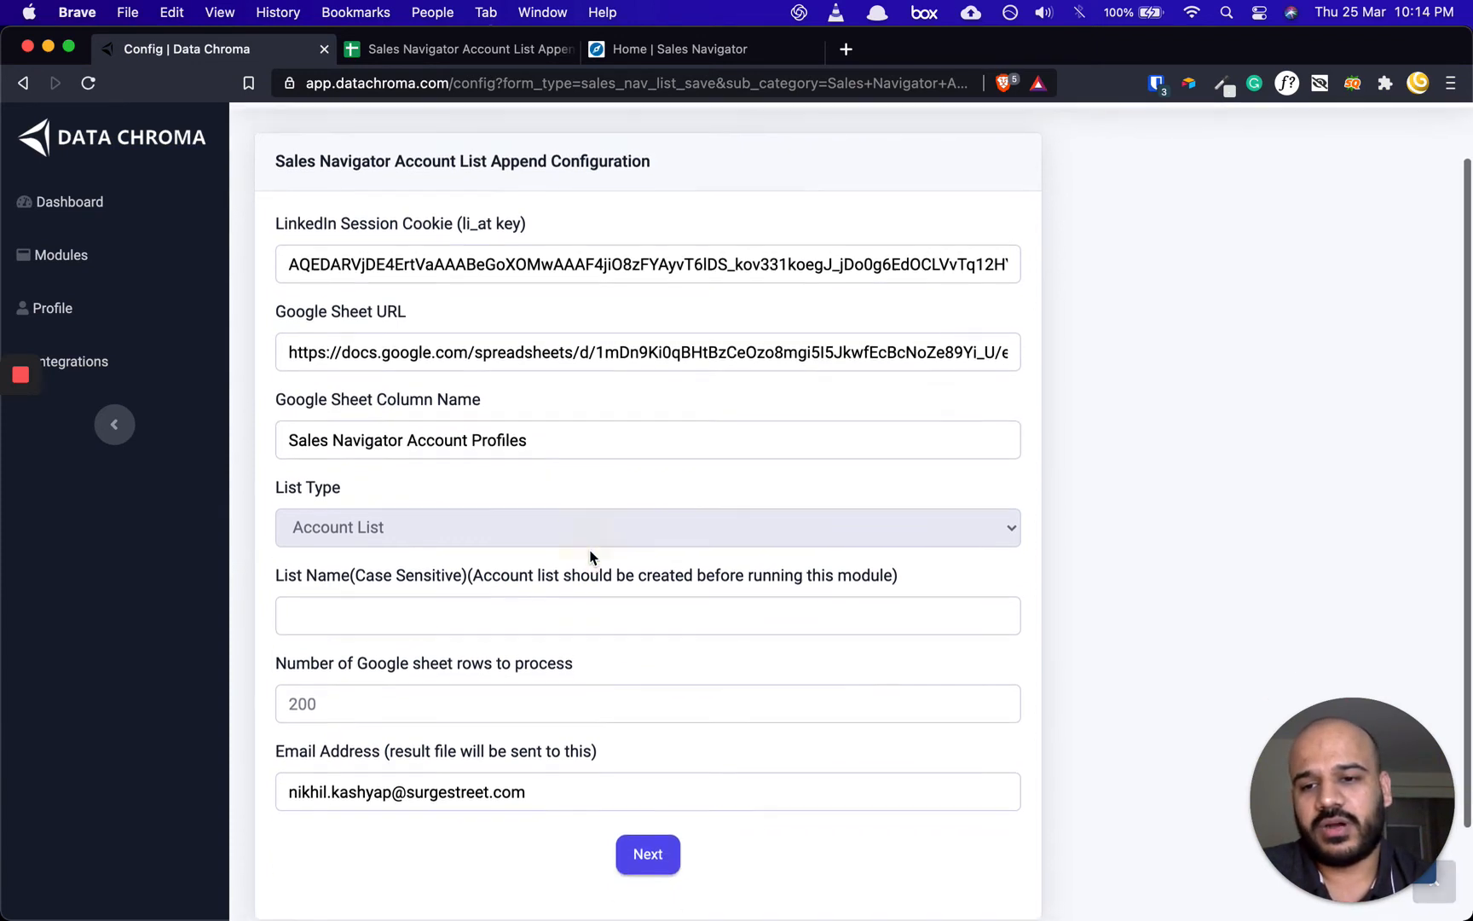
pyautogui.click(594, 559)
pyautogui.scroll(-2, 594, 559)
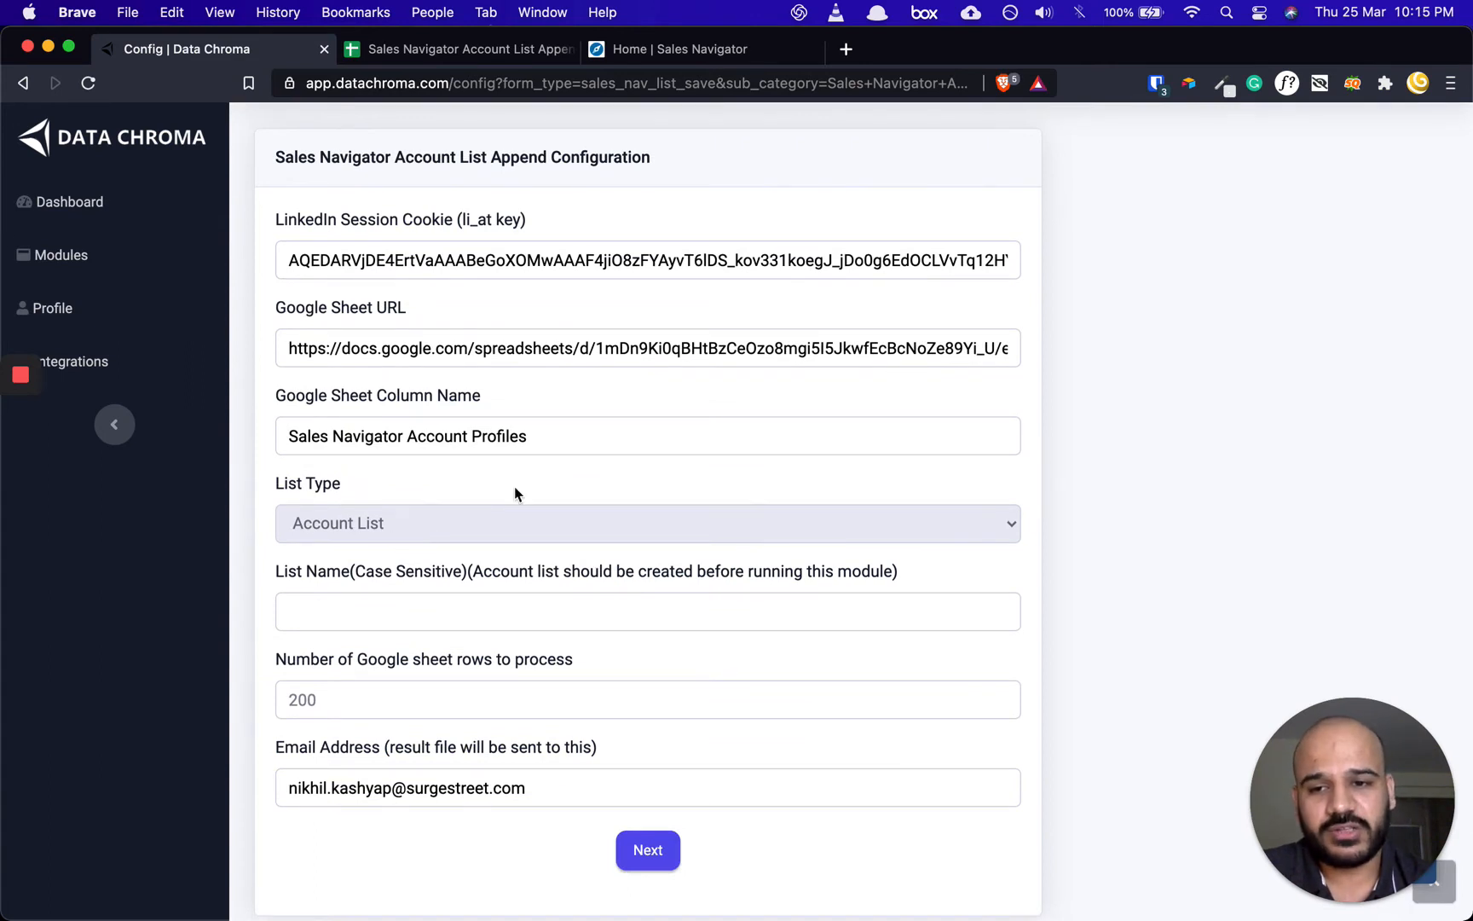
pyautogui.scroll(2, 514, 490)
pyautogui.moveTo(396, 230); pyautogui.dragTo(432, 230)
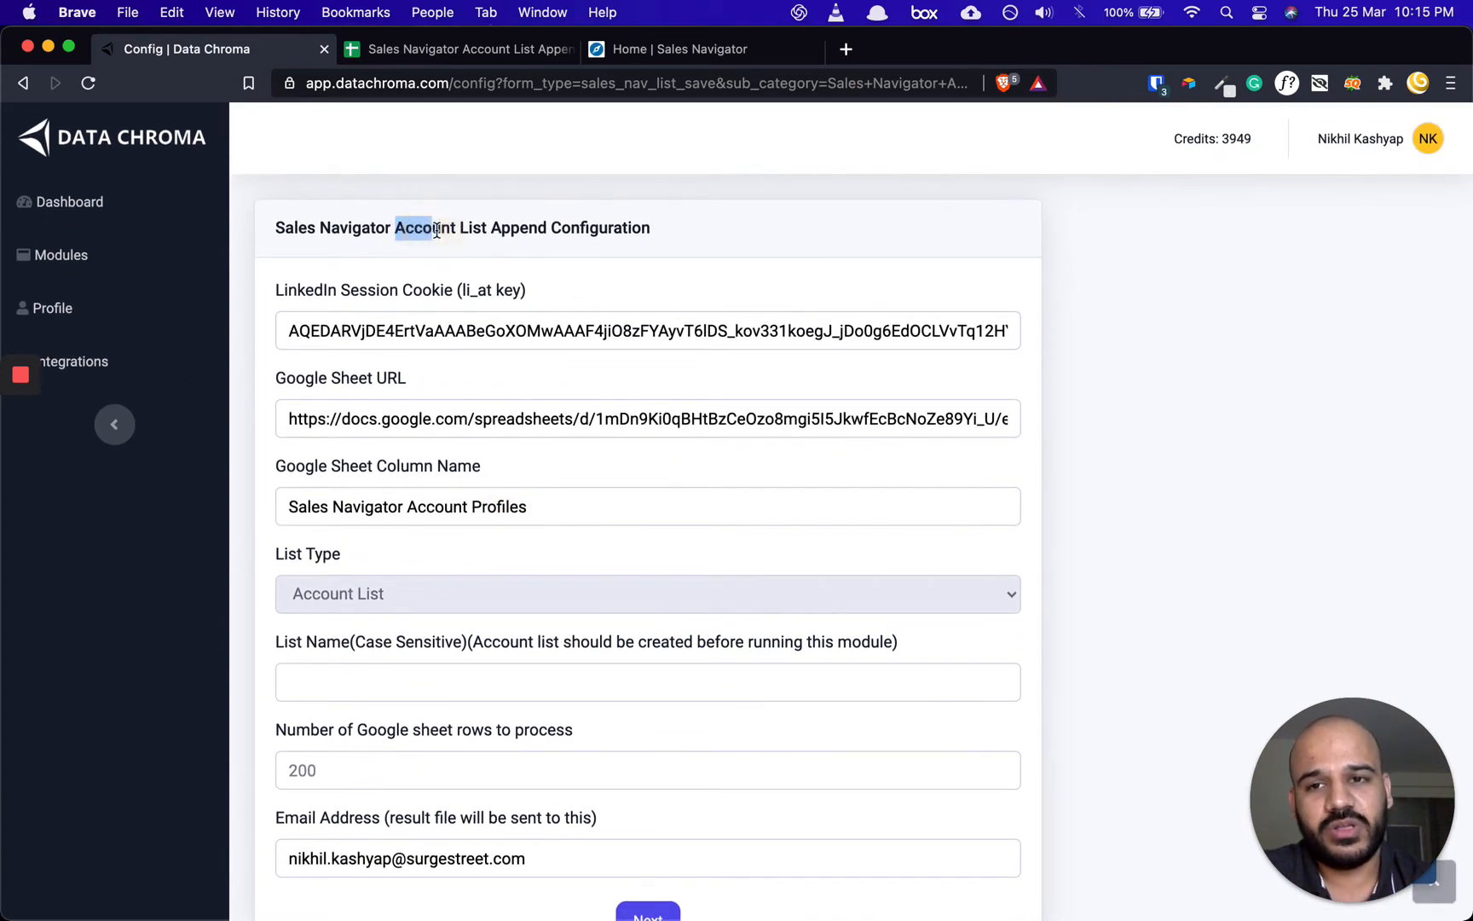
pyautogui.click(523, 571)
pyautogui.scroll(-1, 524, 572)
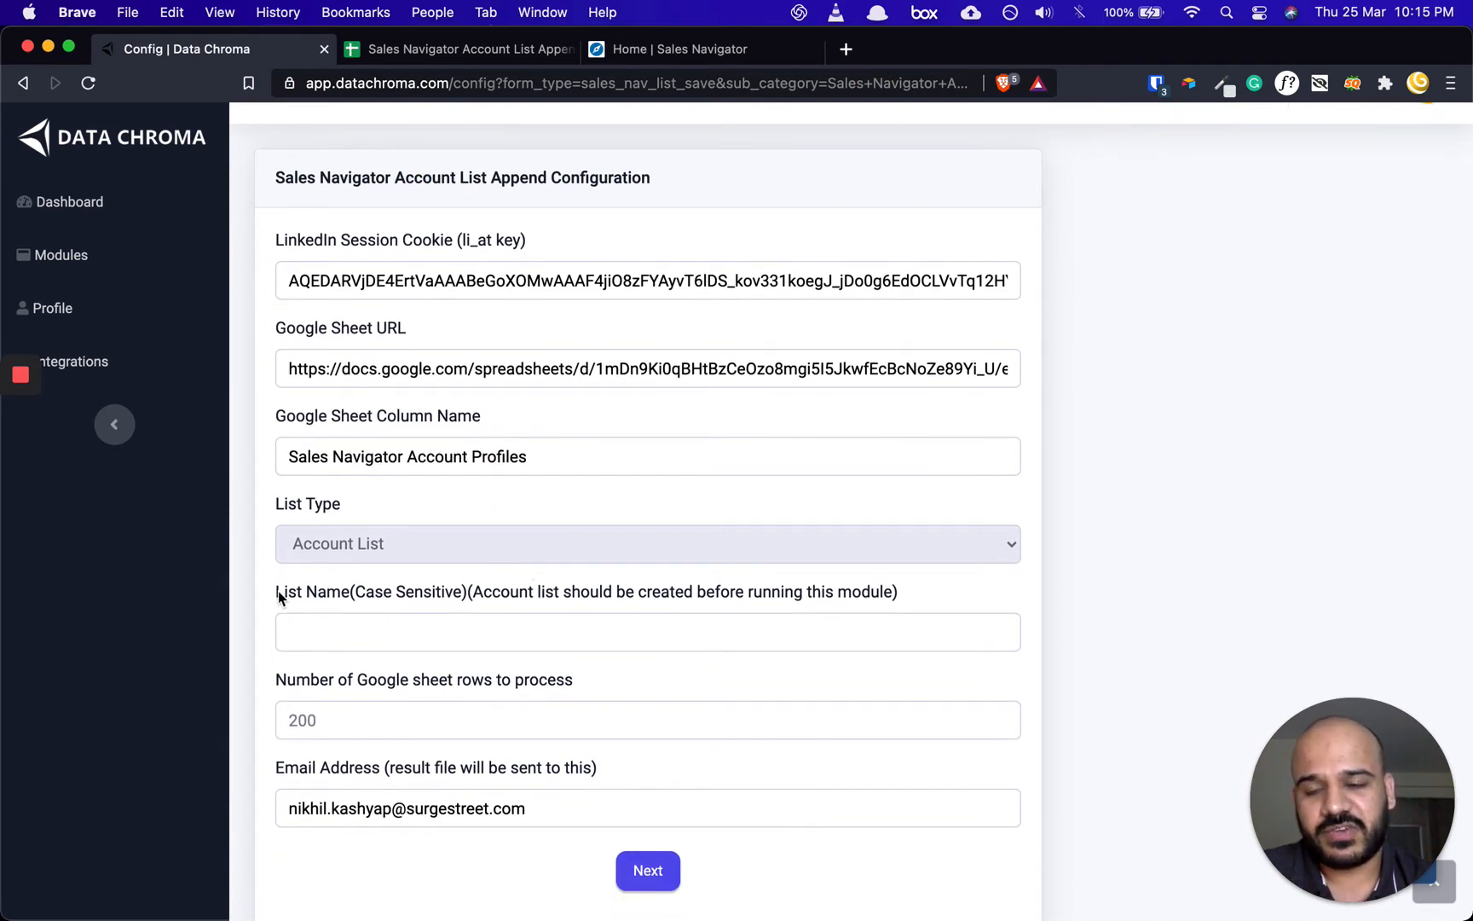
# Step: Switch to the Sales Navigator home page and close the developer tools there
pyautogui.moveTo(280, 596); pyautogui.dragTo(336, 595)
pyautogui.click(407, 590)
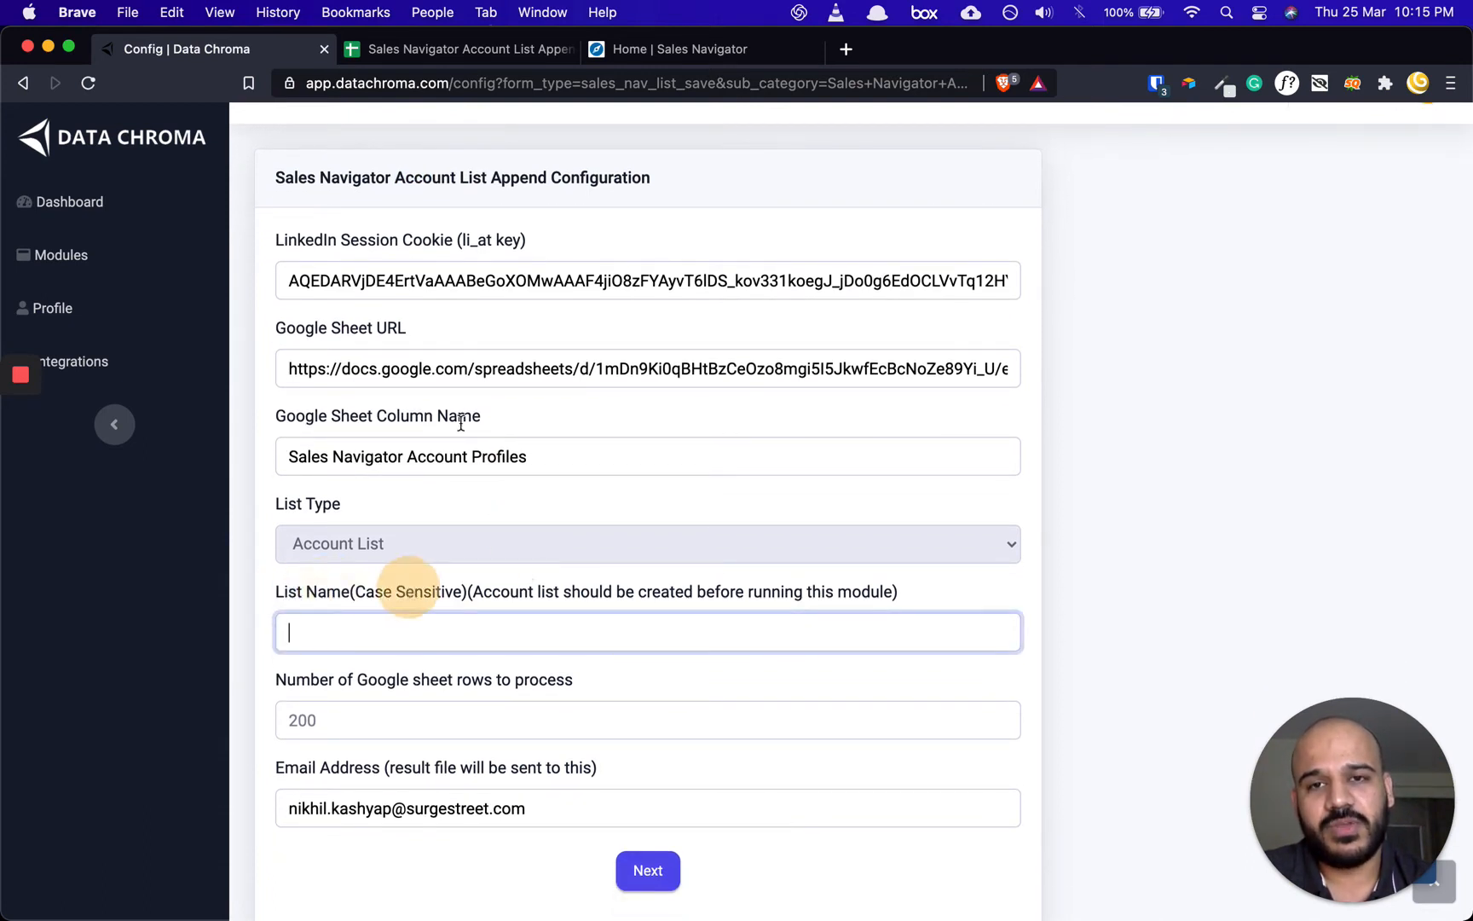
pyautogui.click(626, 48)
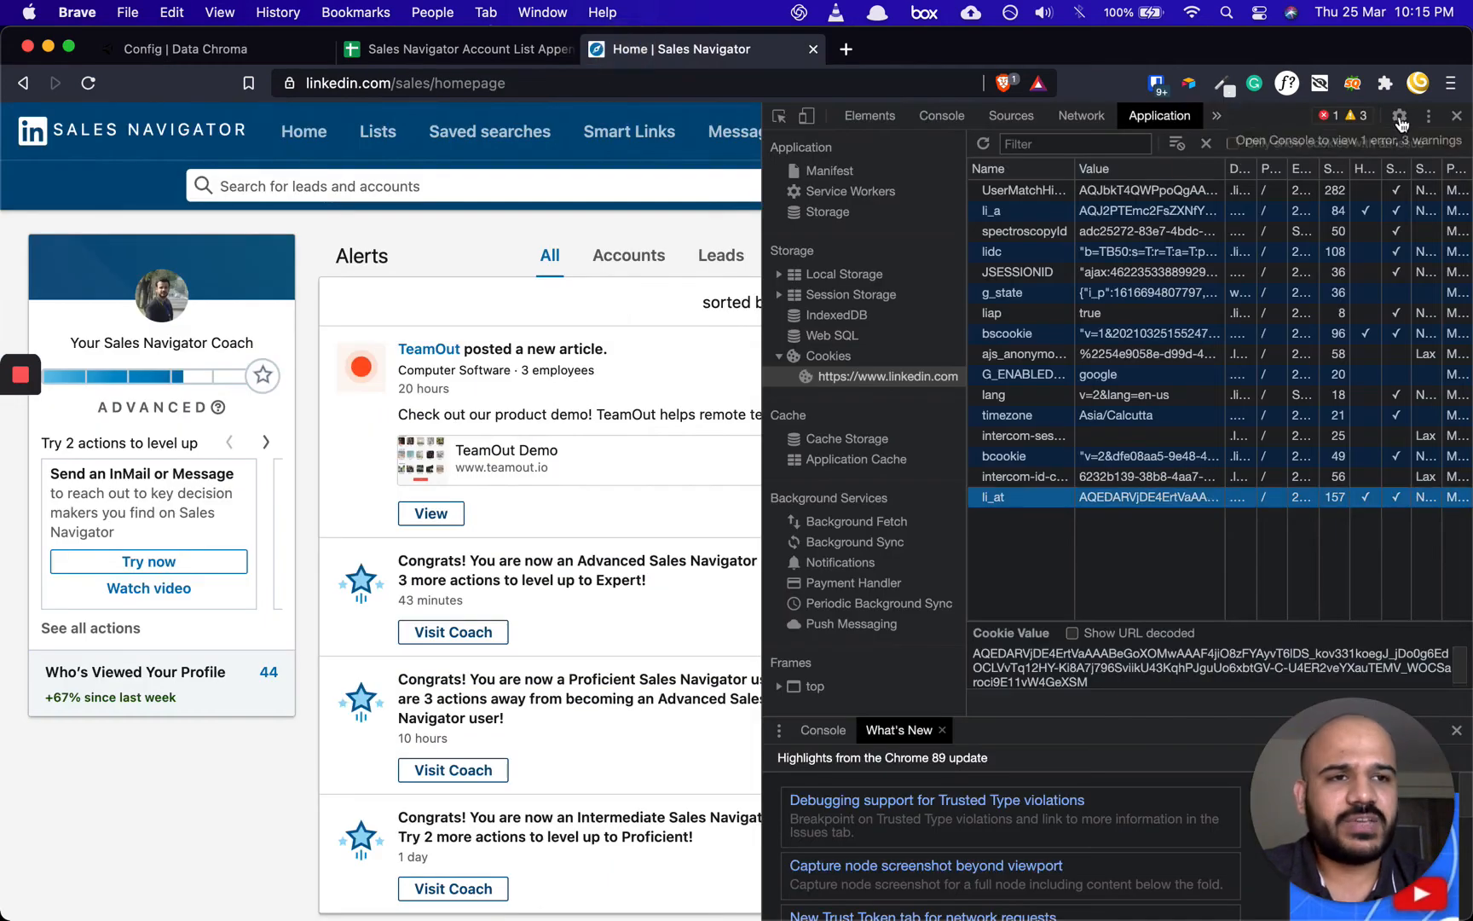
pyautogui.click(1456, 116)
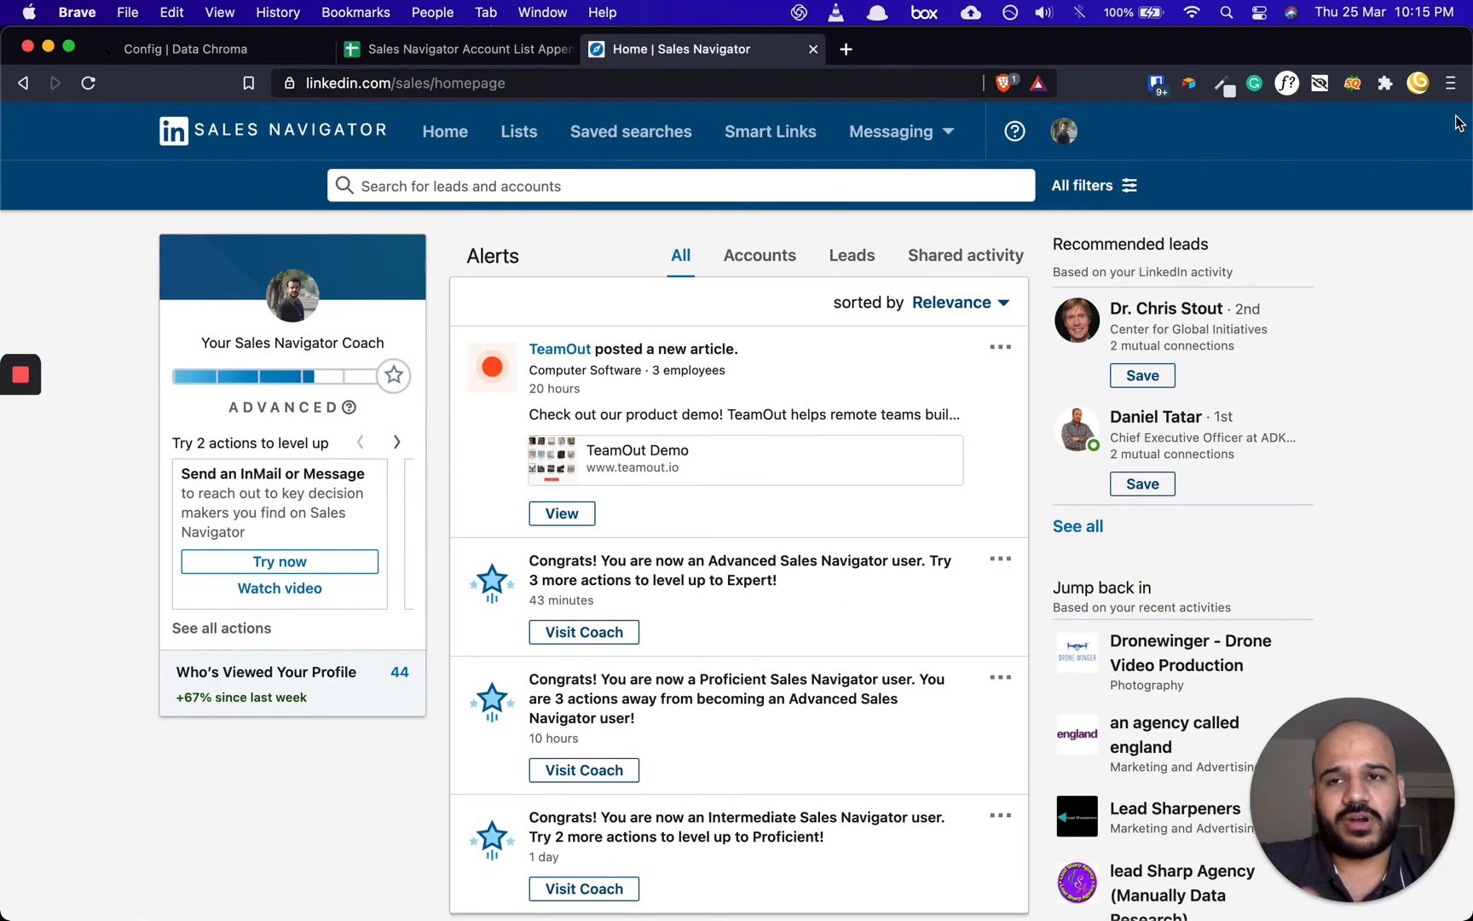
# Step: Review the account profile links in the spreadsheet, and open the account lists in Sales Navigator
pyautogui.click(480, 51)
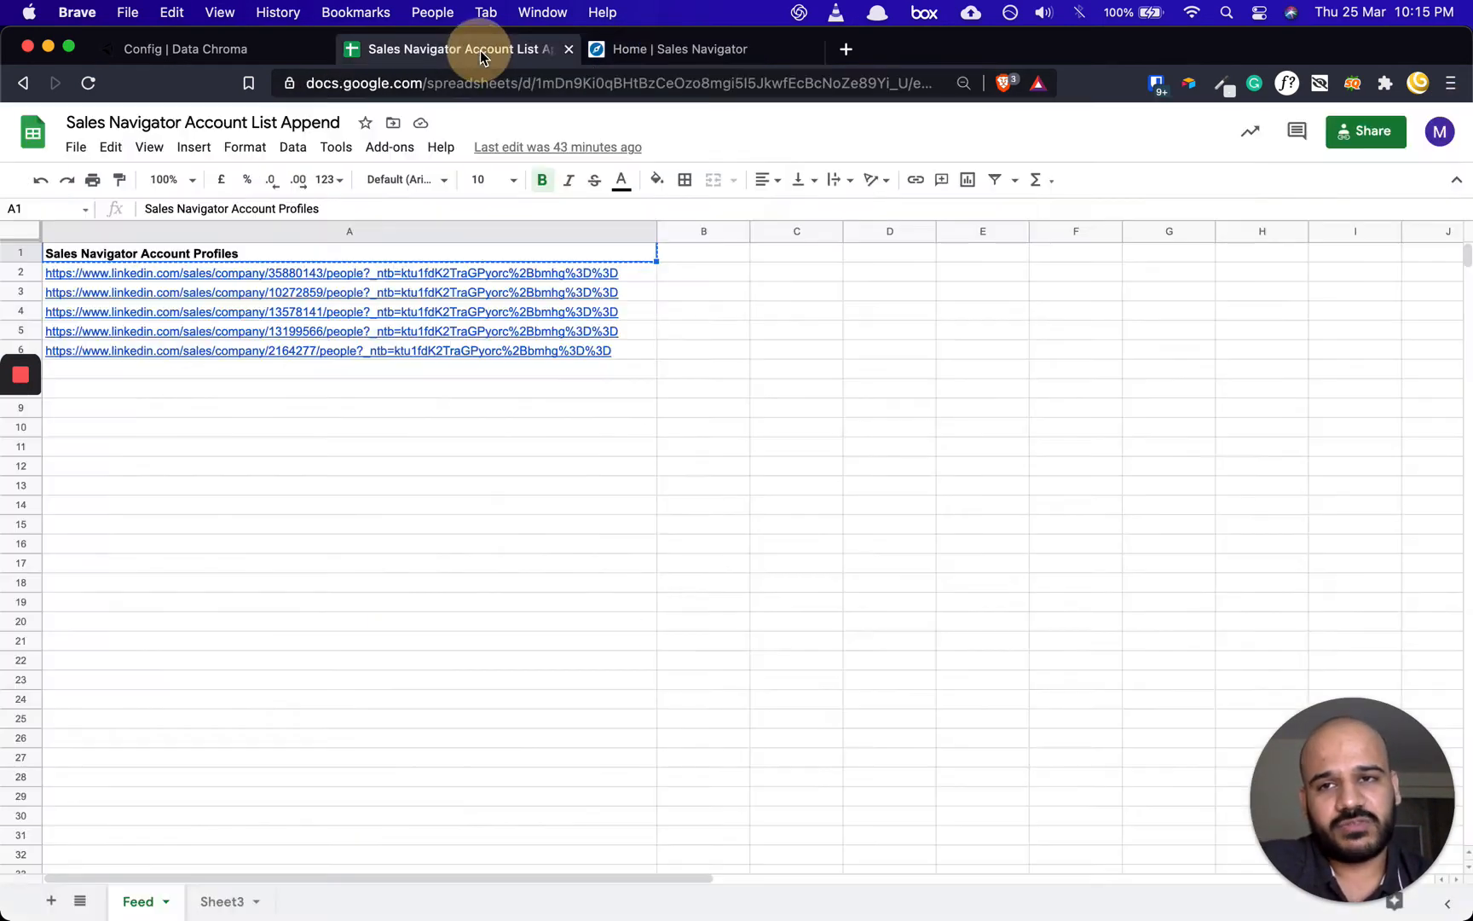
pyautogui.click(338, 300)
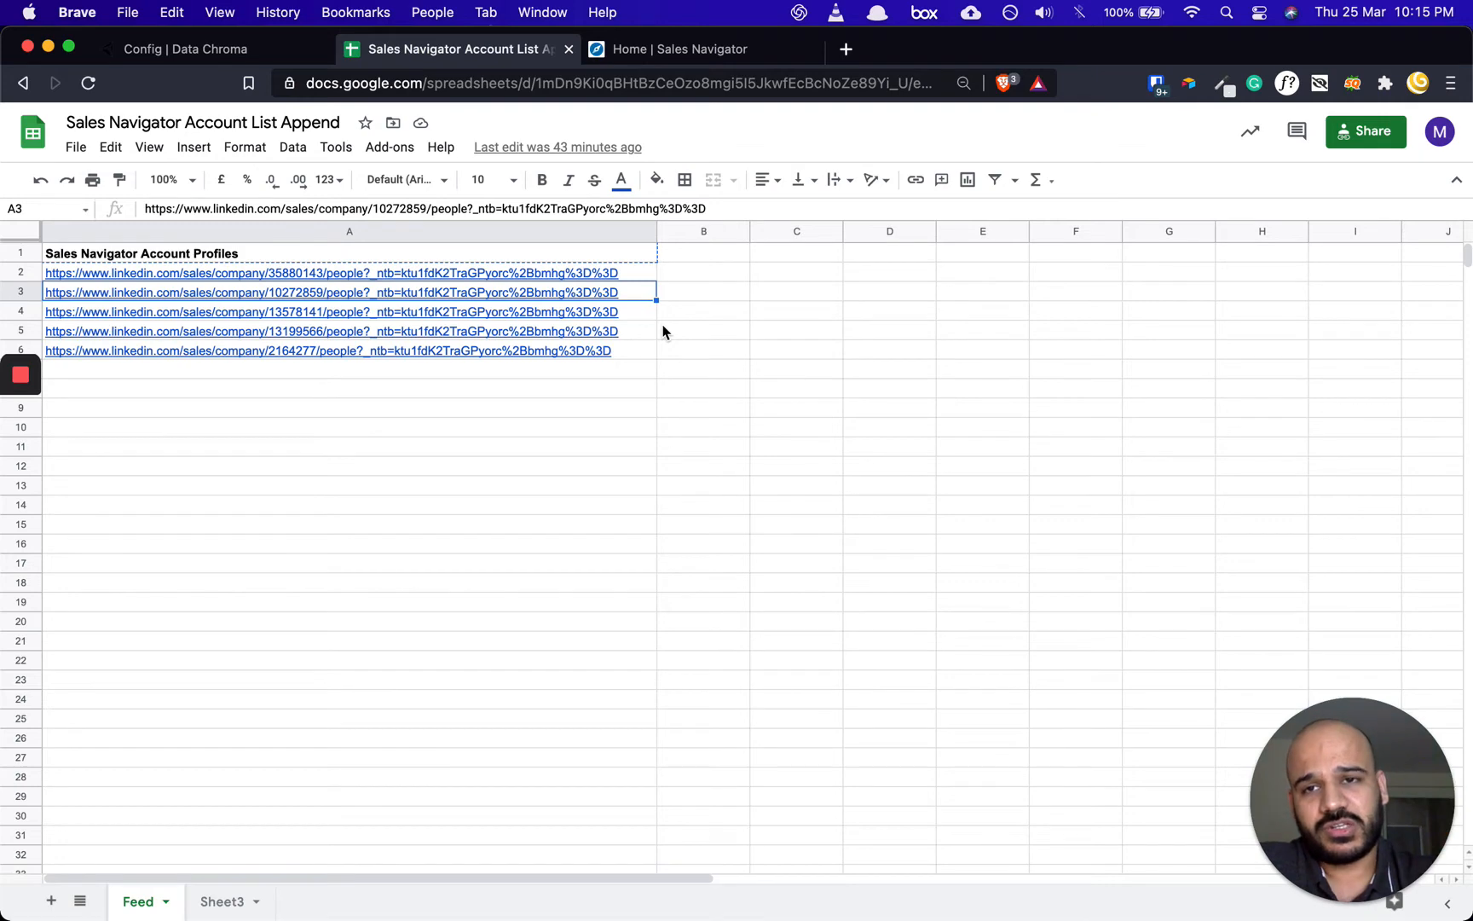
pyautogui.click(657, 49)
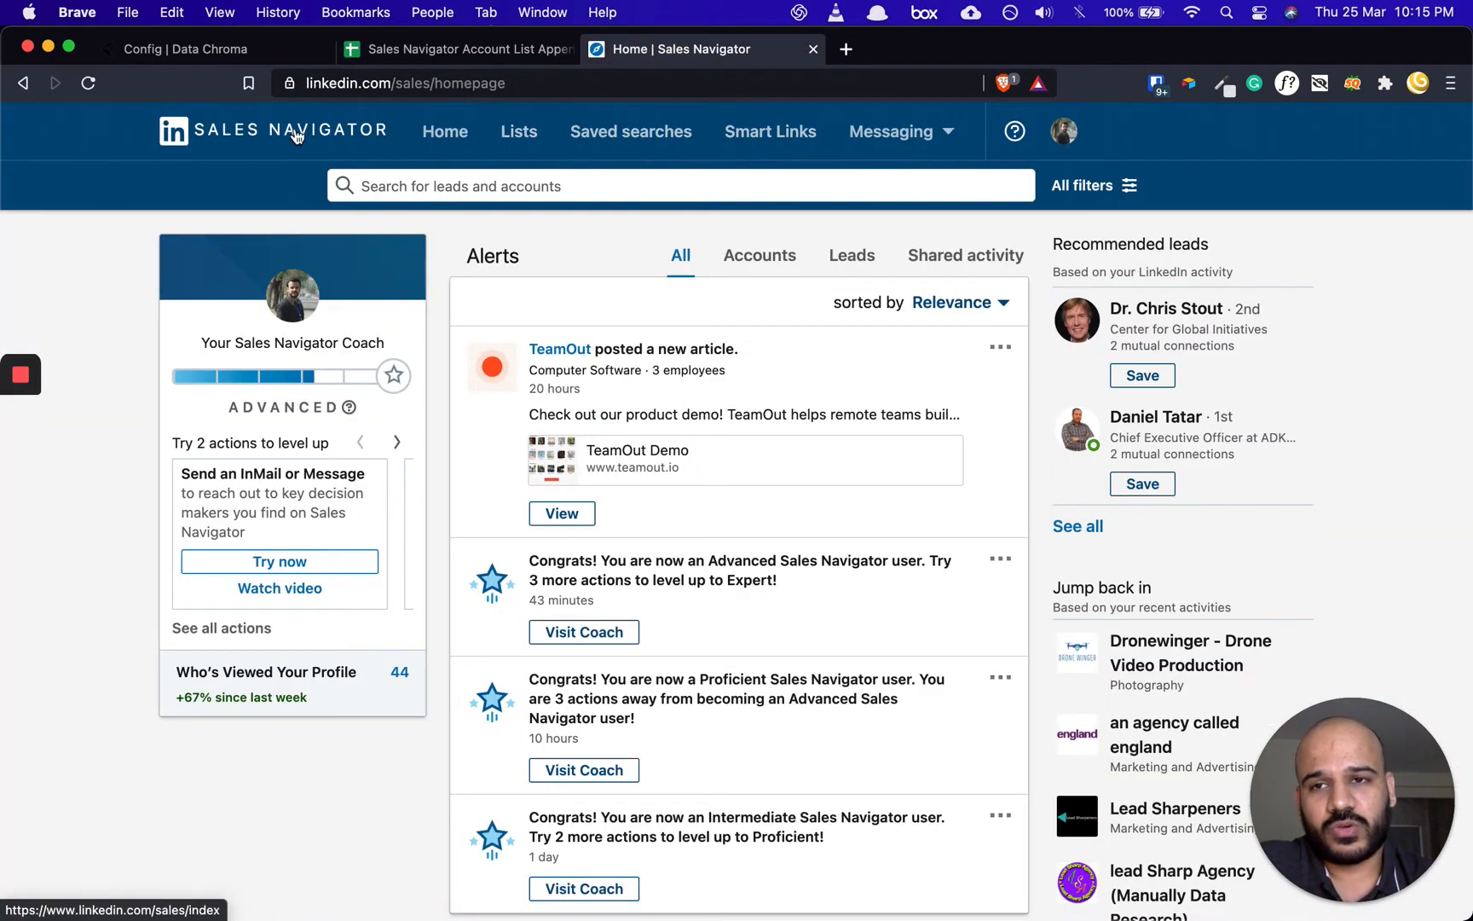
pyautogui.click(521, 136)
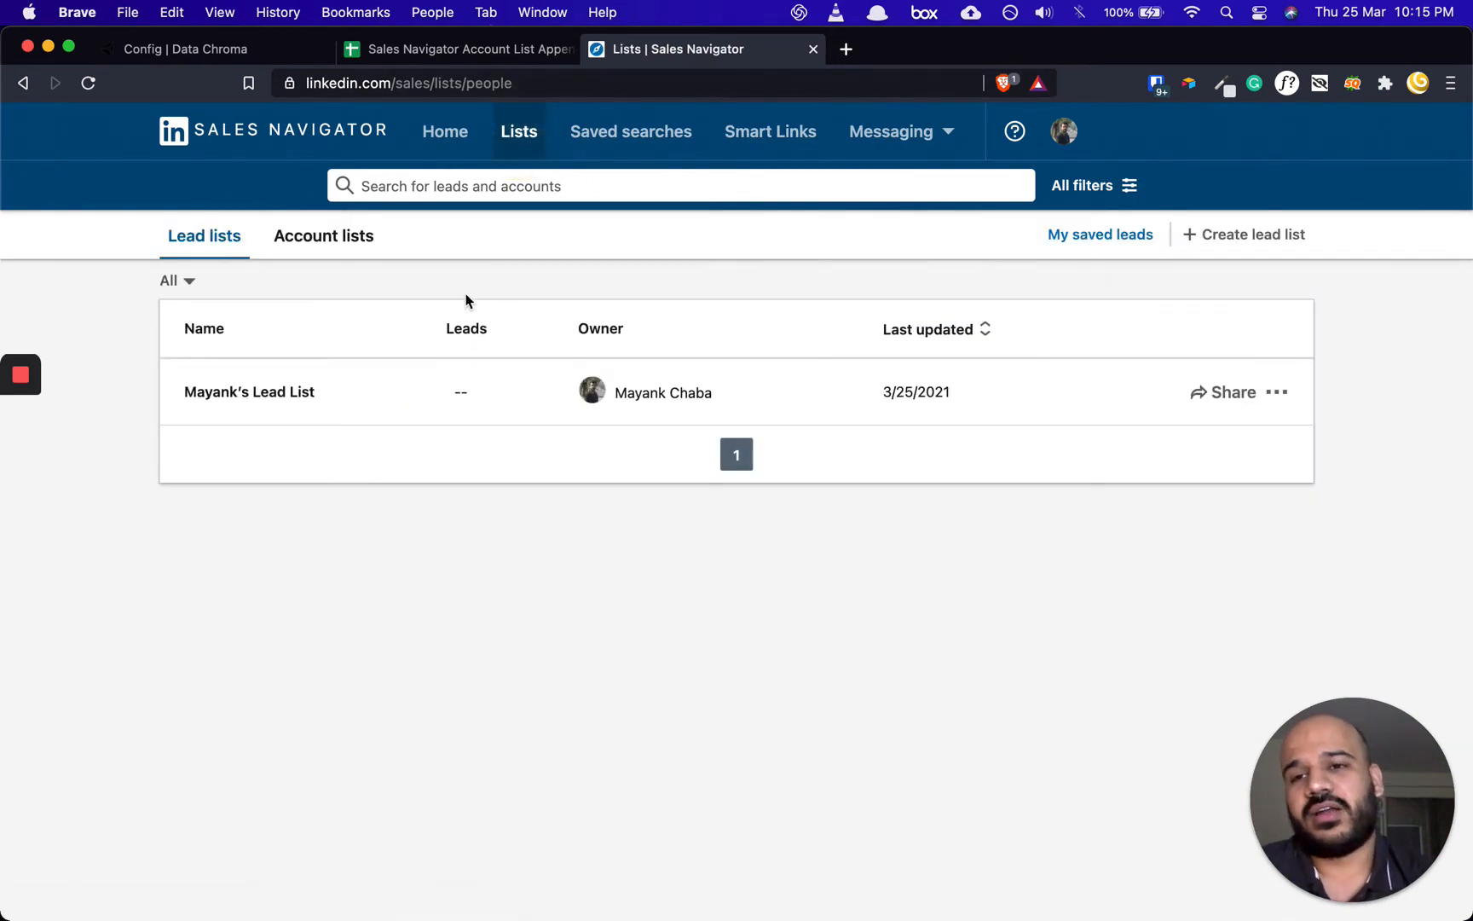
pyautogui.click(321, 241)
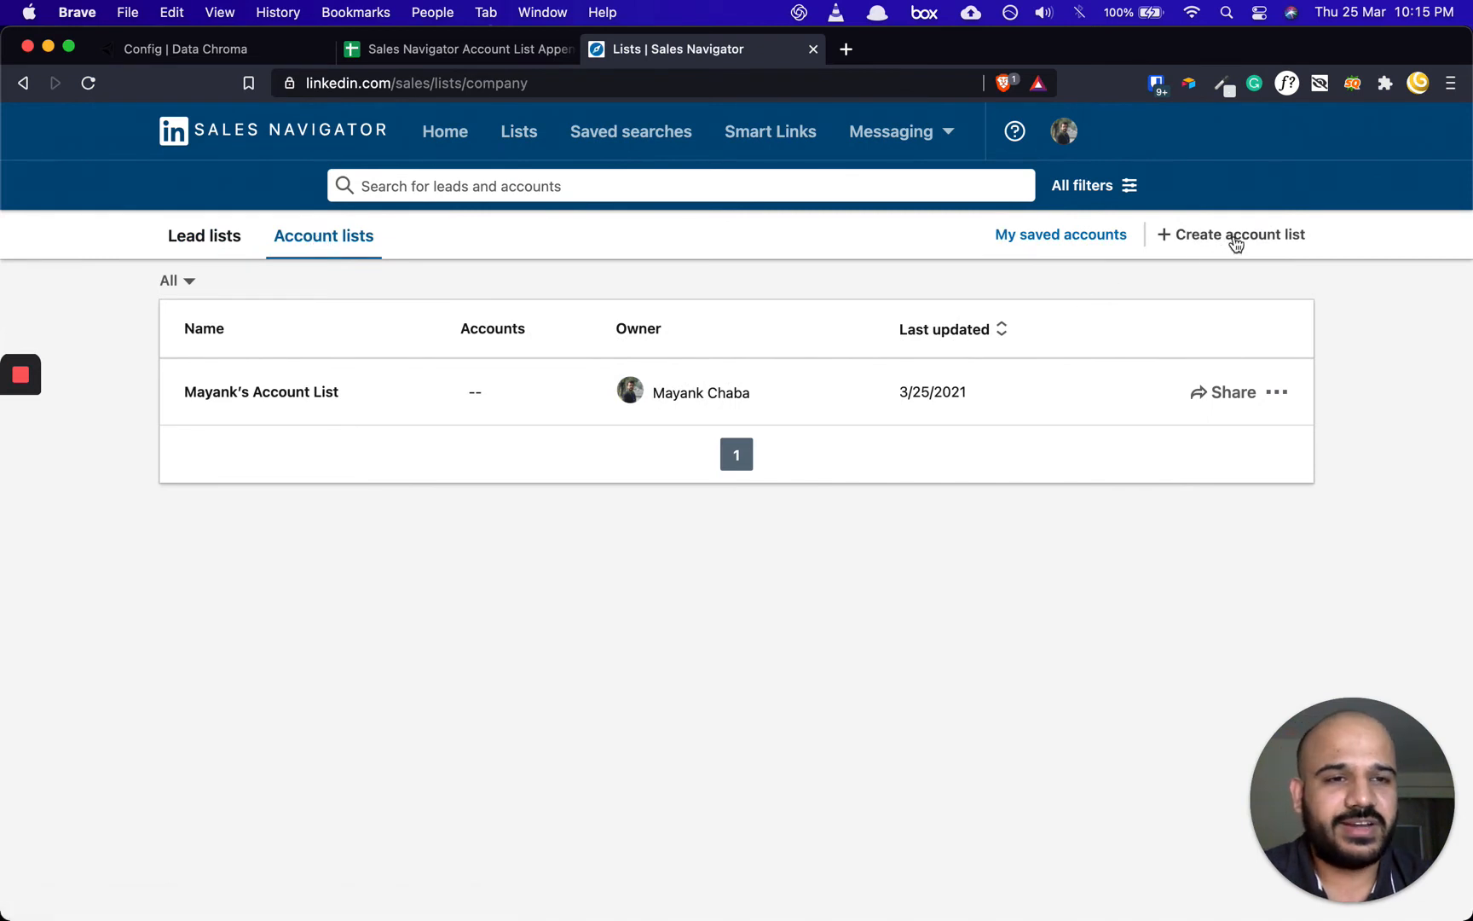
# Step: Create an account list with manually added accounts, named "March 2021 Accounts"
pyautogui.click(1236, 243)
pyautogui.click(1166, 313)
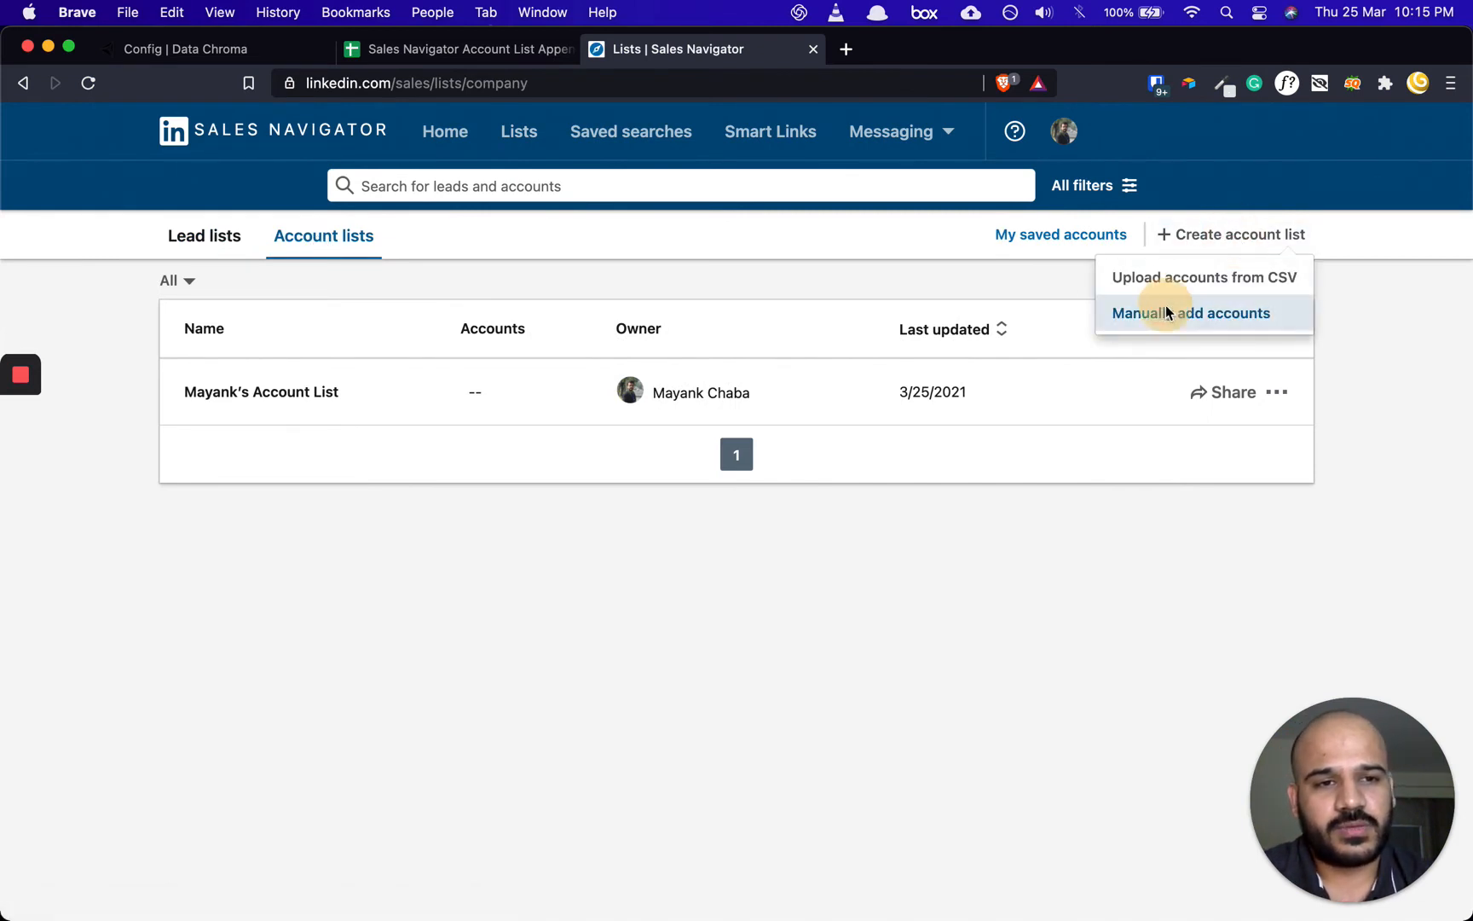
pyautogui.click(682, 432)
pyautogui.write('Ma')
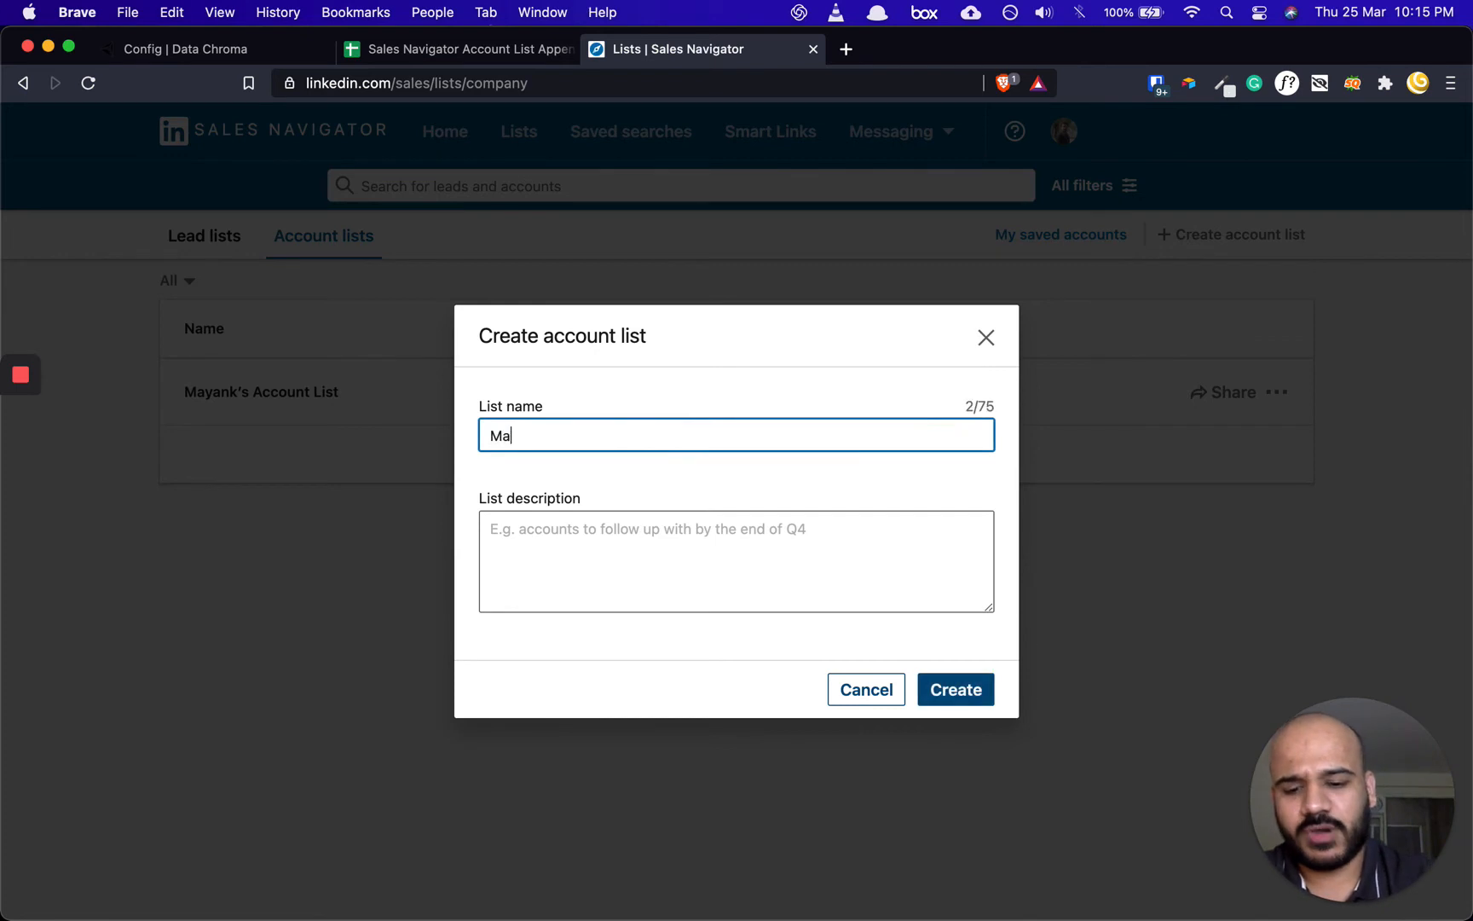
pyautogui.write('rch 2021 ')
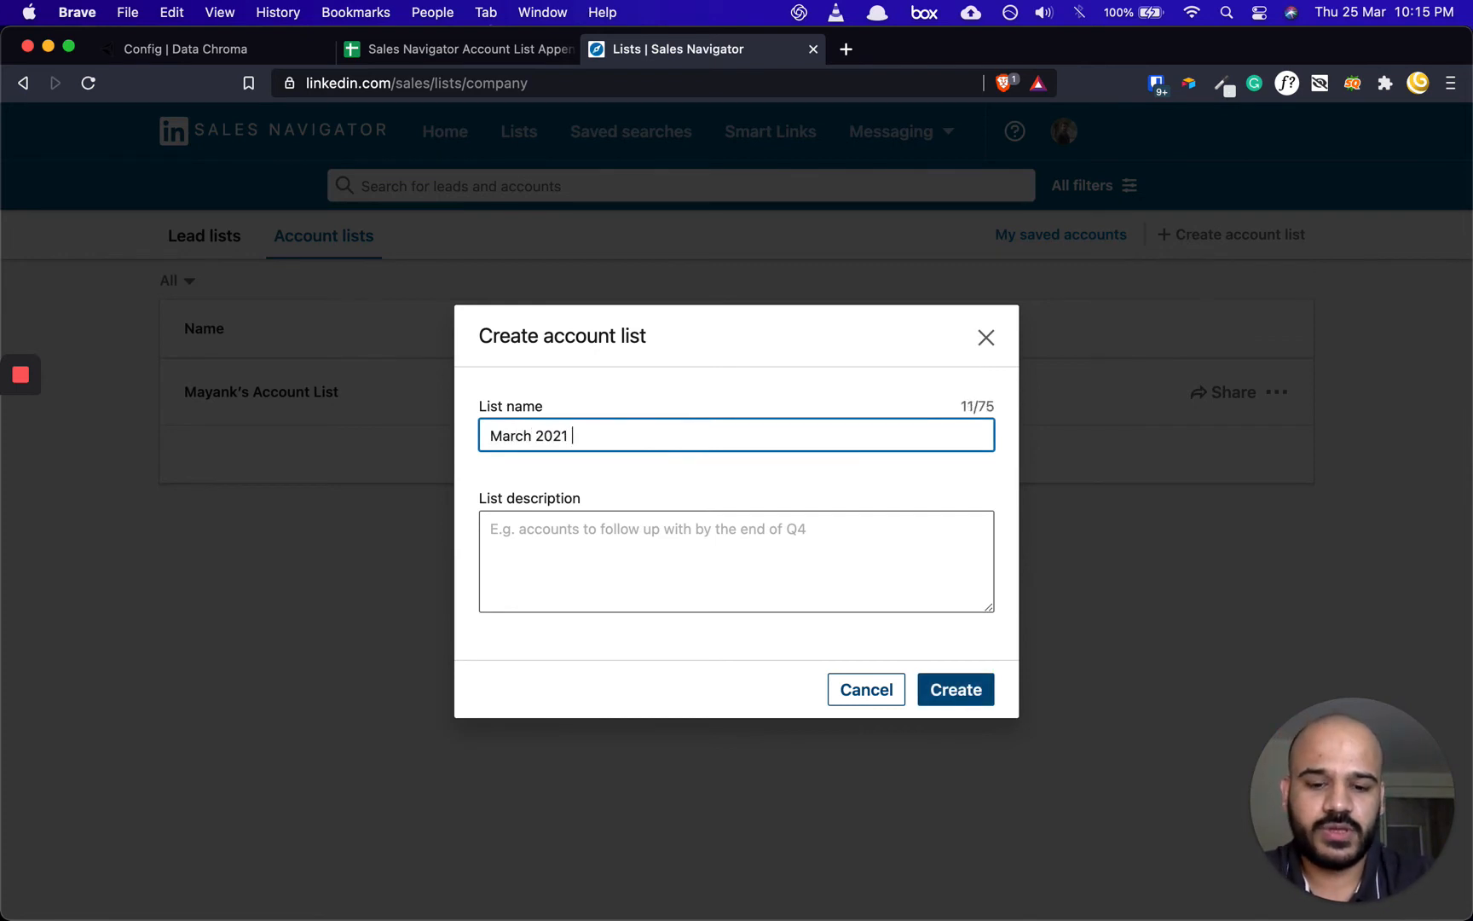
pyautogui.write('Accounts')
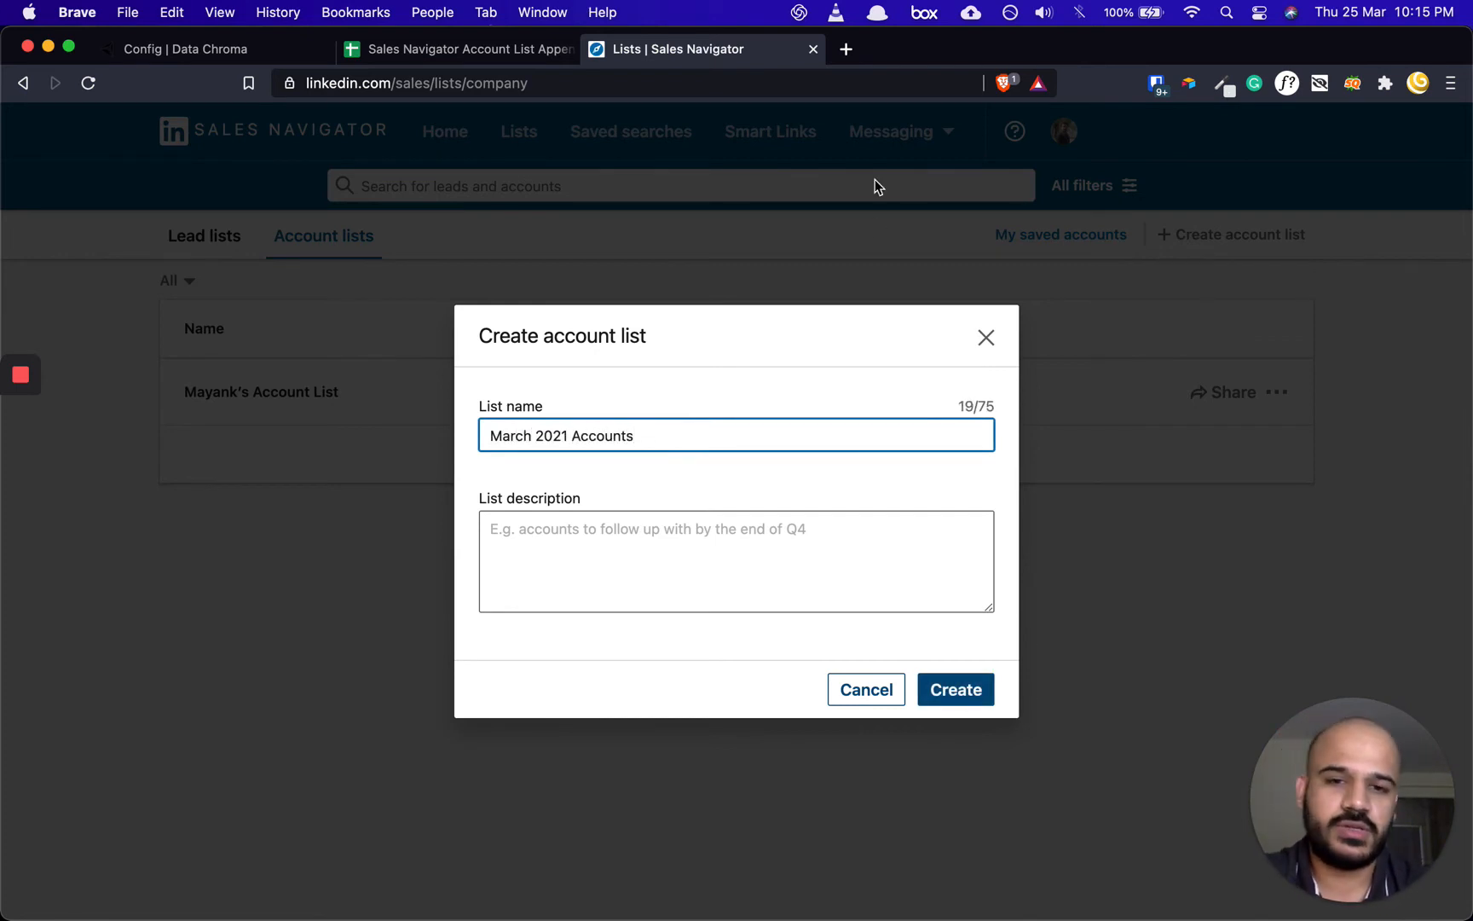
pyautogui.rightClick(951, 698)
pyautogui.click(940, 704)
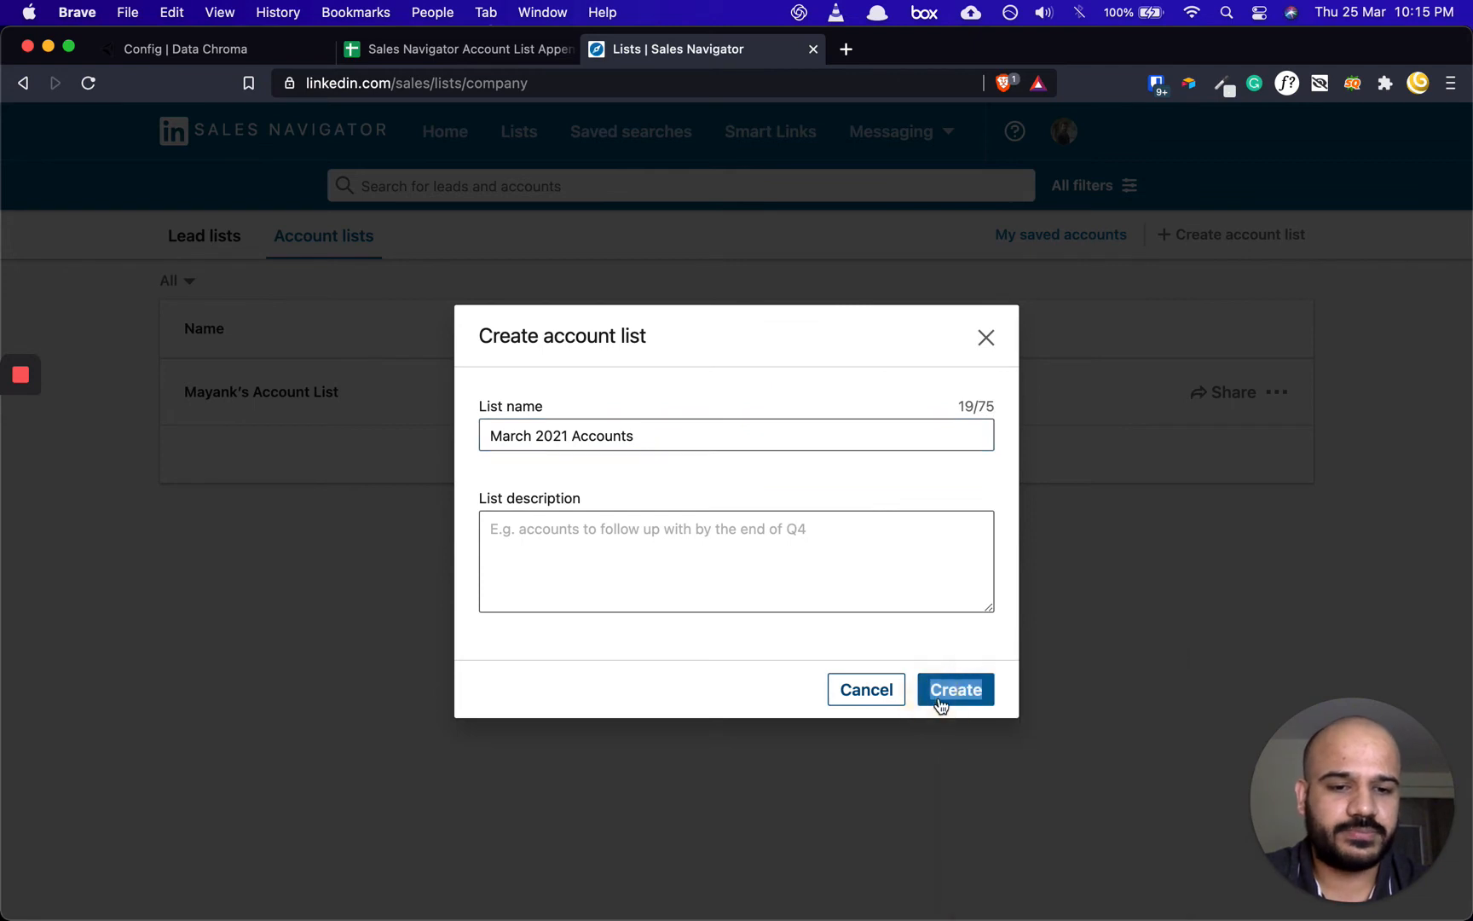
pyautogui.click(940, 703)
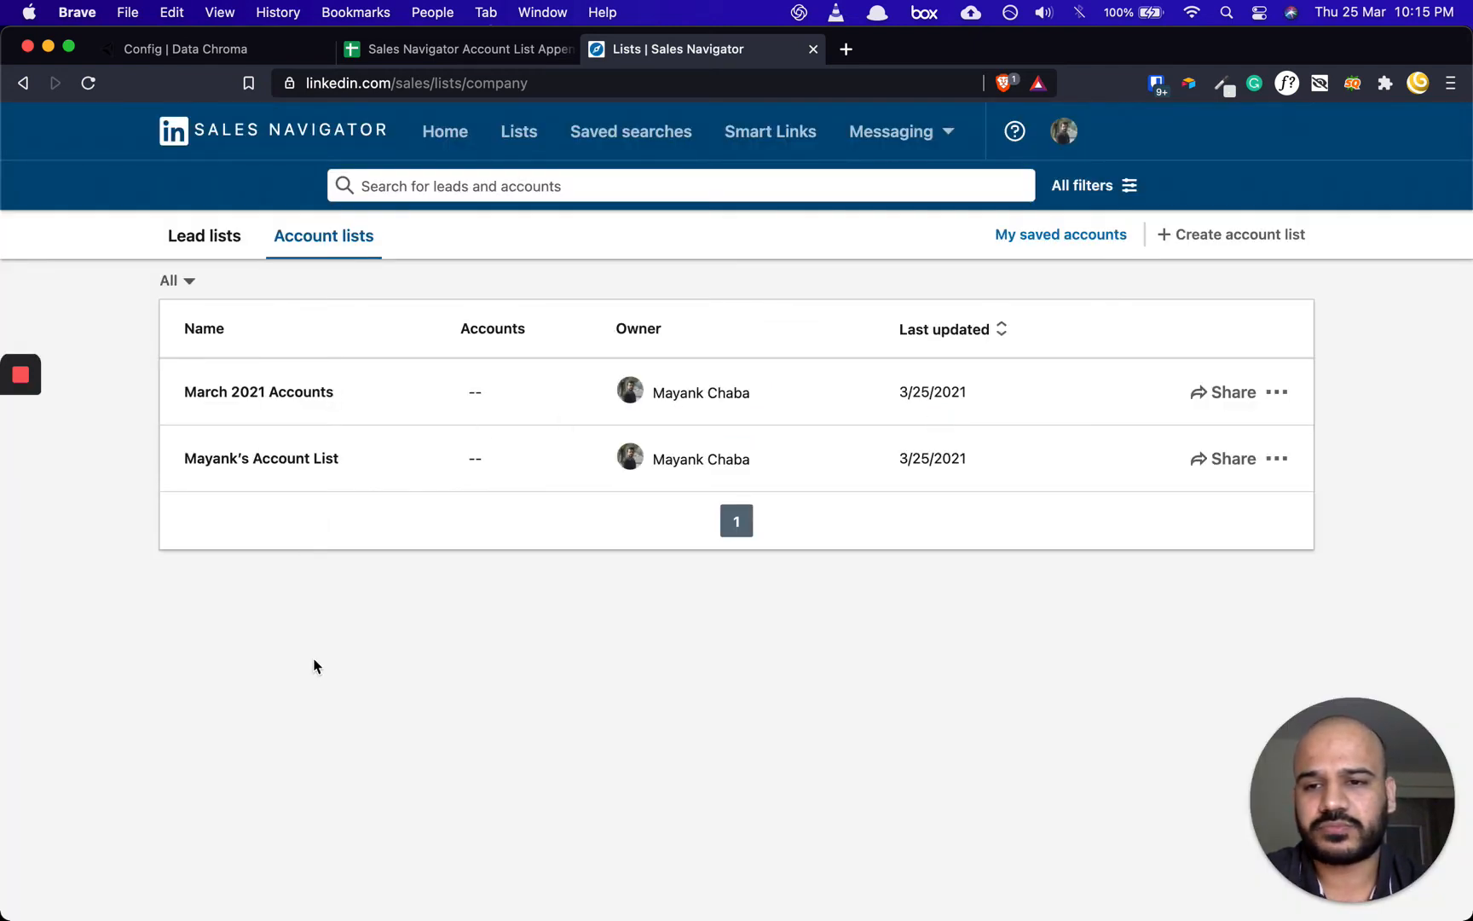
# Step: Copy the name of the "March 2021 Accounts" list in Sales Navigator and paste it as the List Name in the Data Chroma configuration form
pyautogui.click(291, 395)
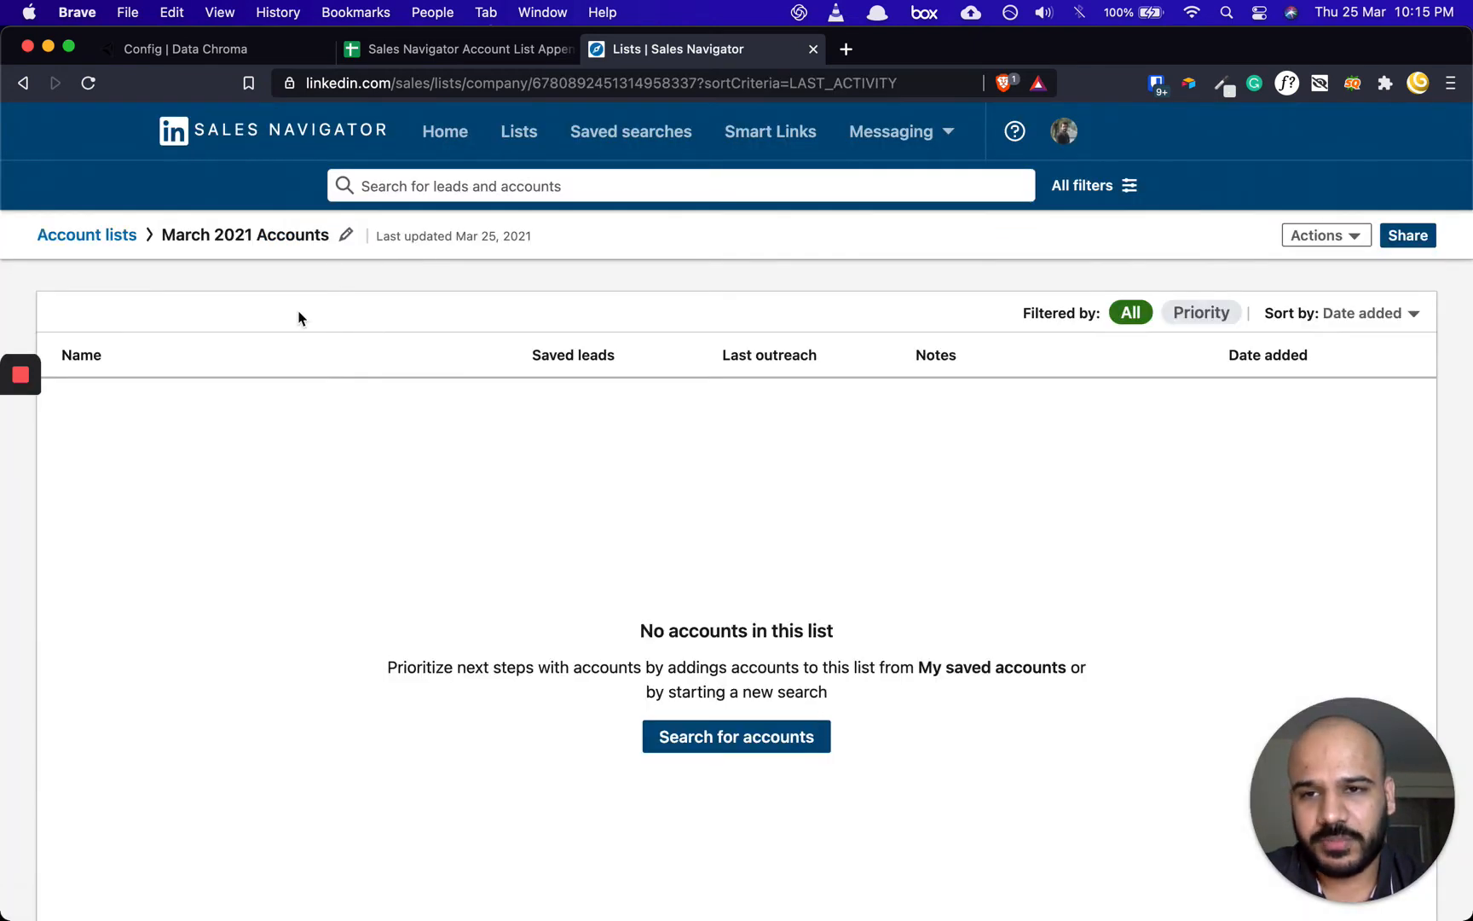
pyautogui.click(344, 232)
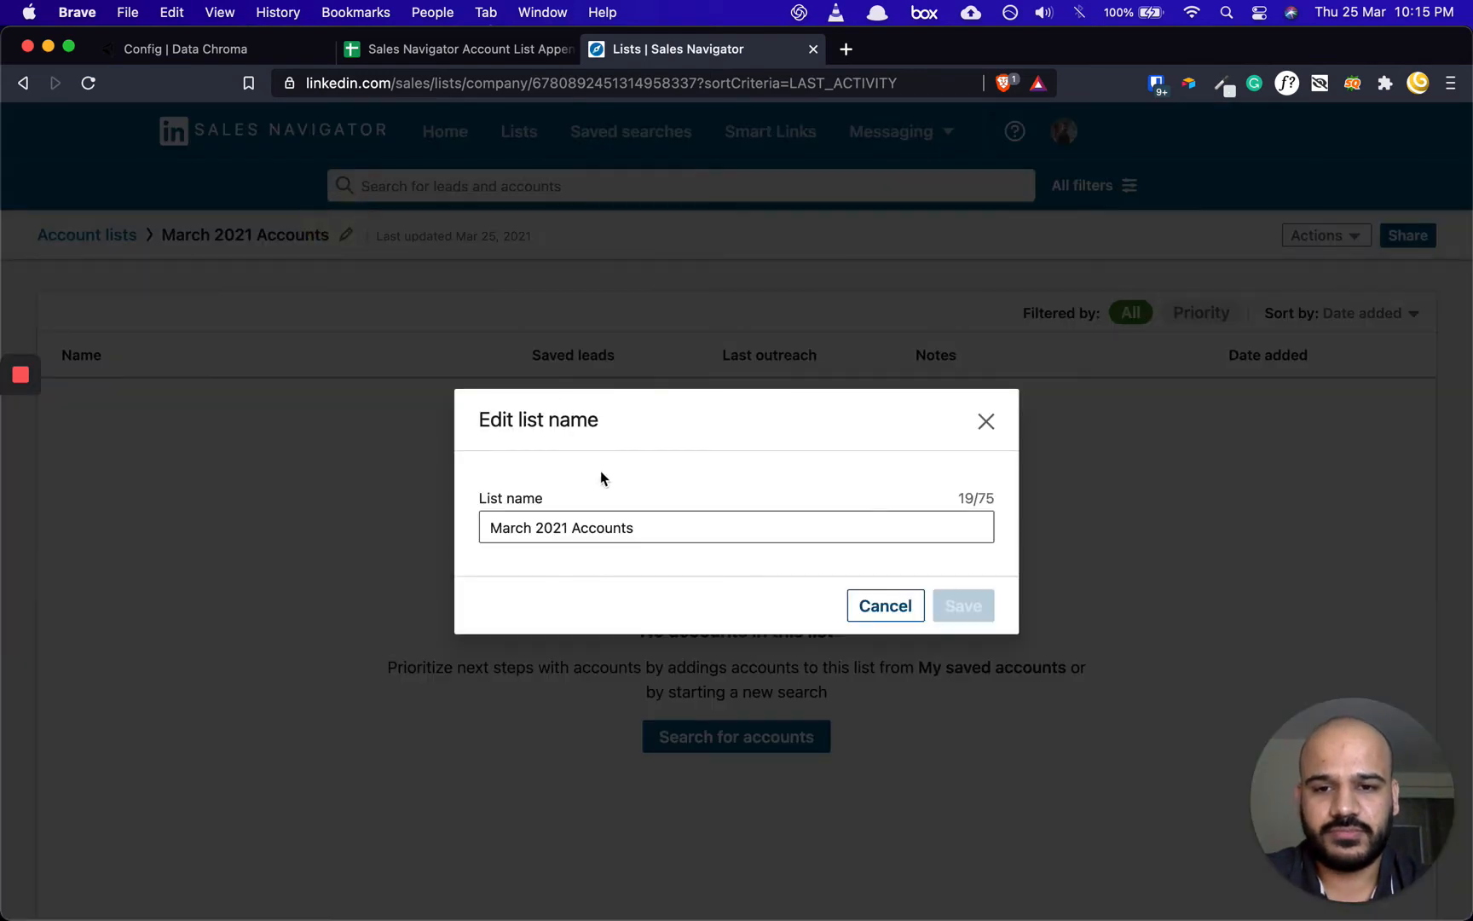
pyautogui.click(660, 521)
pyautogui.press('super+a')
pyautogui.press('super+c')
pyautogui.press('super+1')
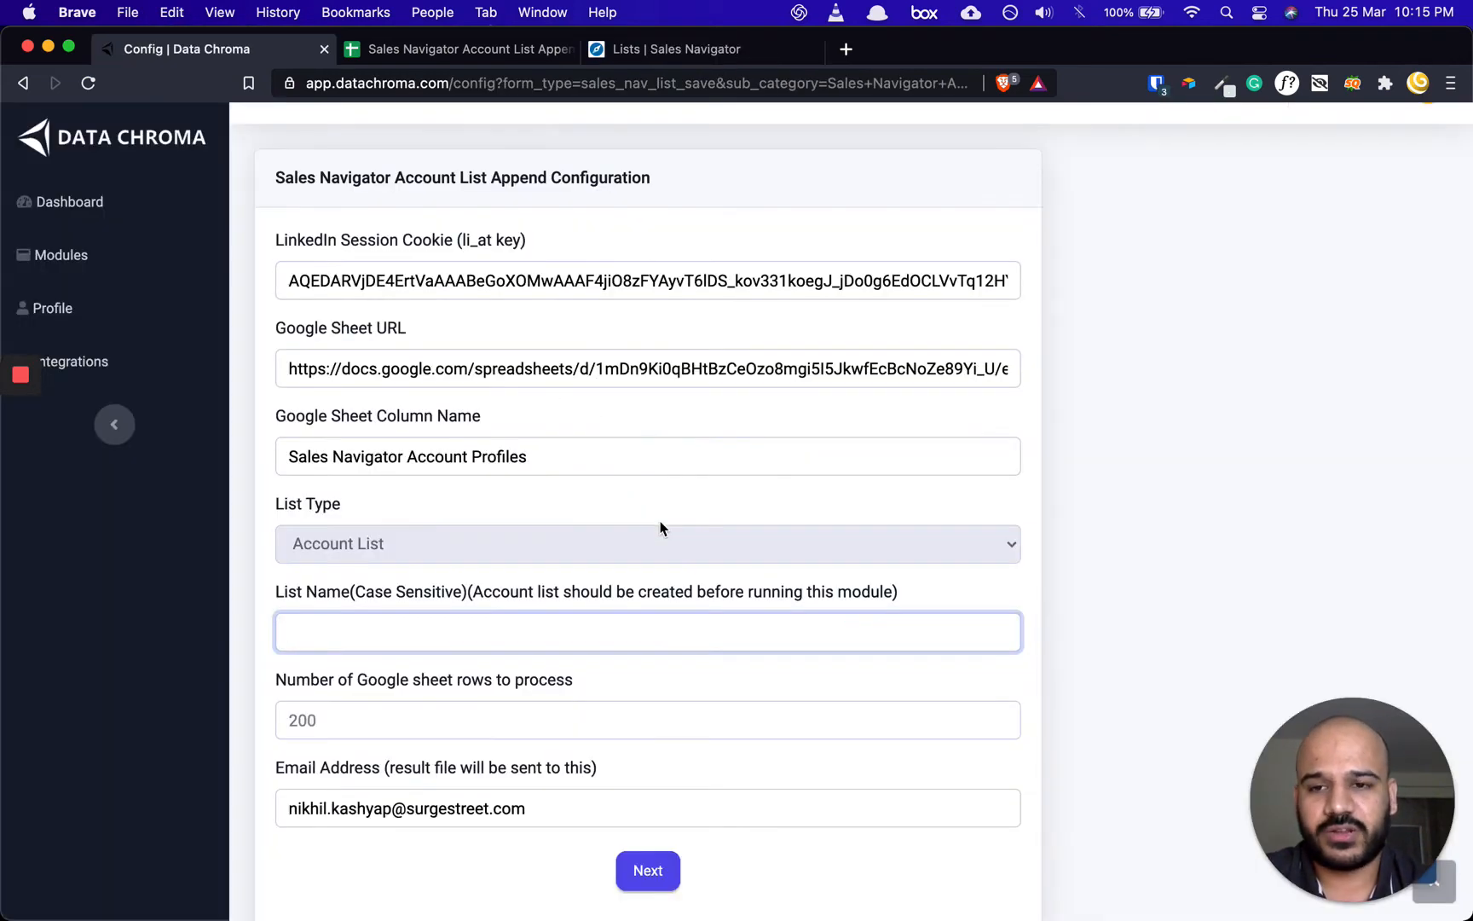
pyautogui.click(418, 631)
pyautogui.press('super+v')
pyautogui.click(1058, 658)
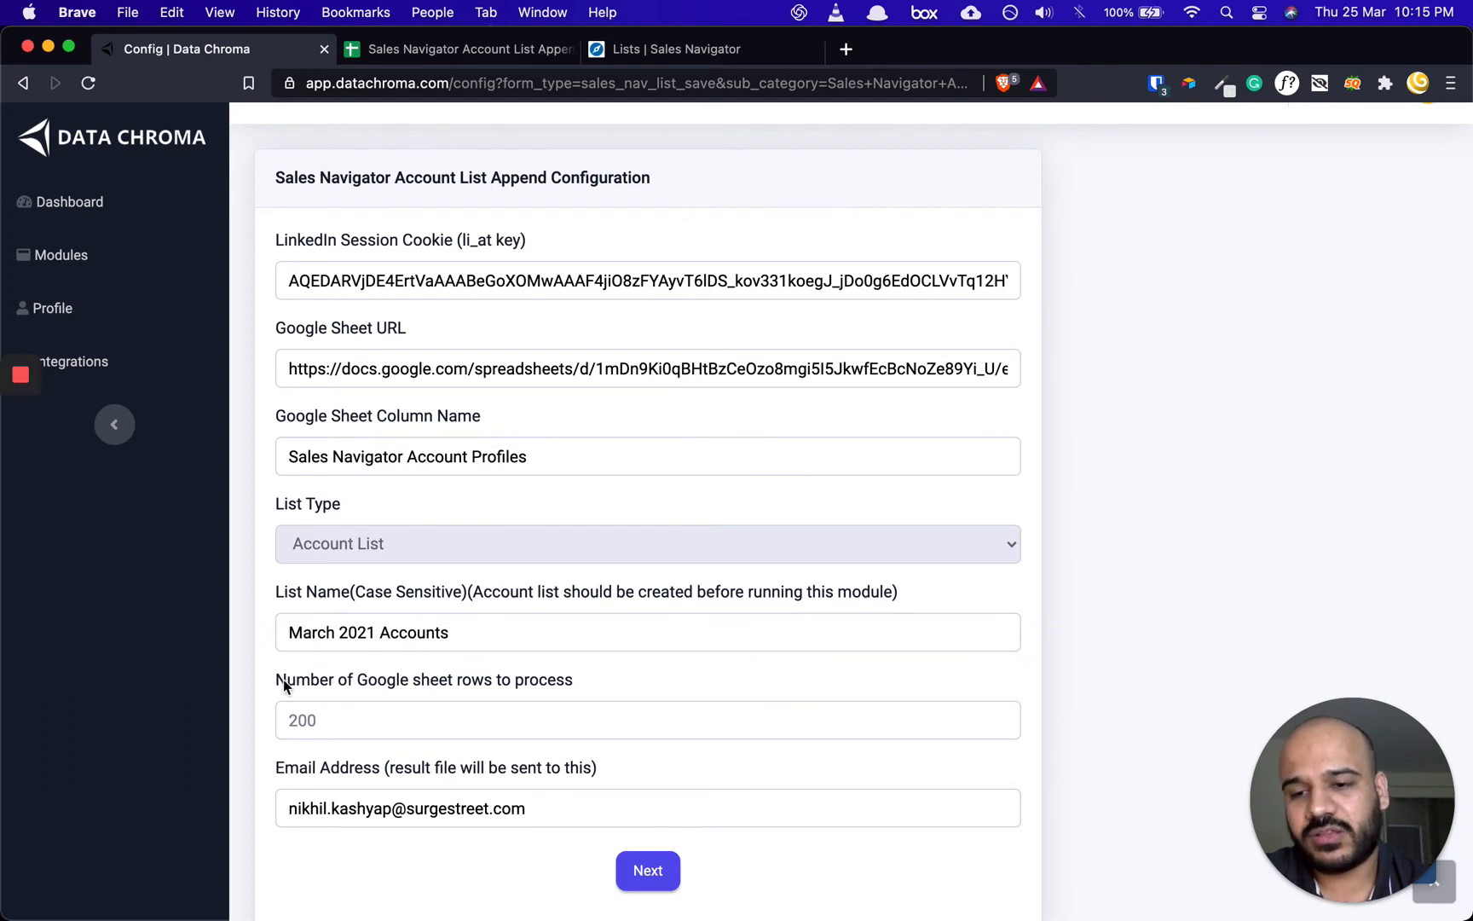
# Step: Check the filled profile rows in the spreadsheet and set the number of Google Sheet rows to process to 5
pyautogui.moveTo(275, 680); pyautogui.dragTo(567, 680)
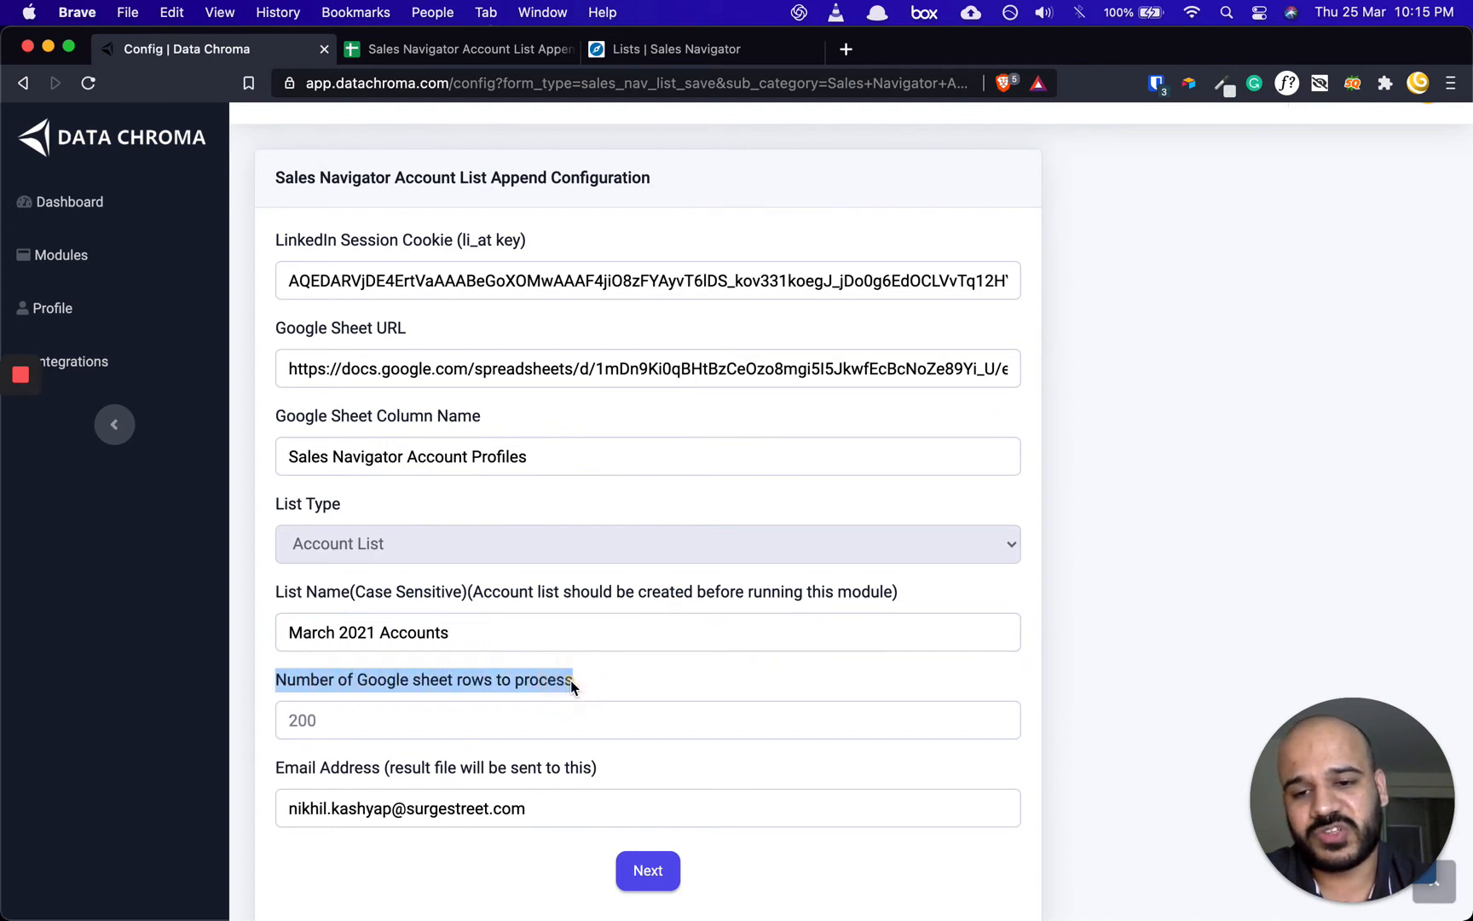
pyautogui.click(570, 680)
pyautogui.click(414, 48)
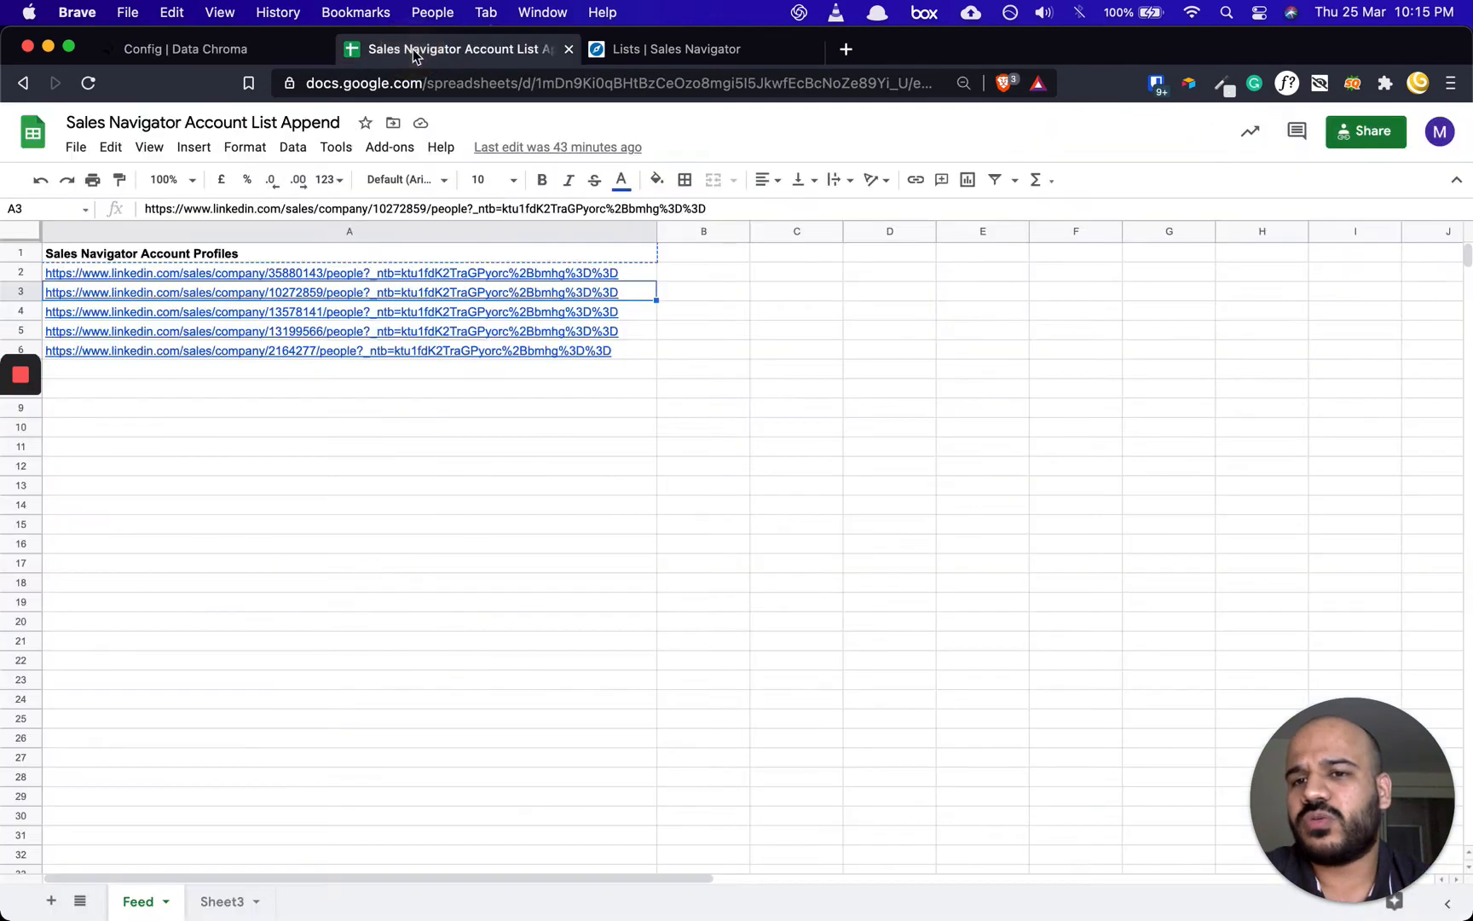
pyautogui.moveTo(264, 273); pyautogui.dragTo(269, 353)
pyautogui.press('super+1')
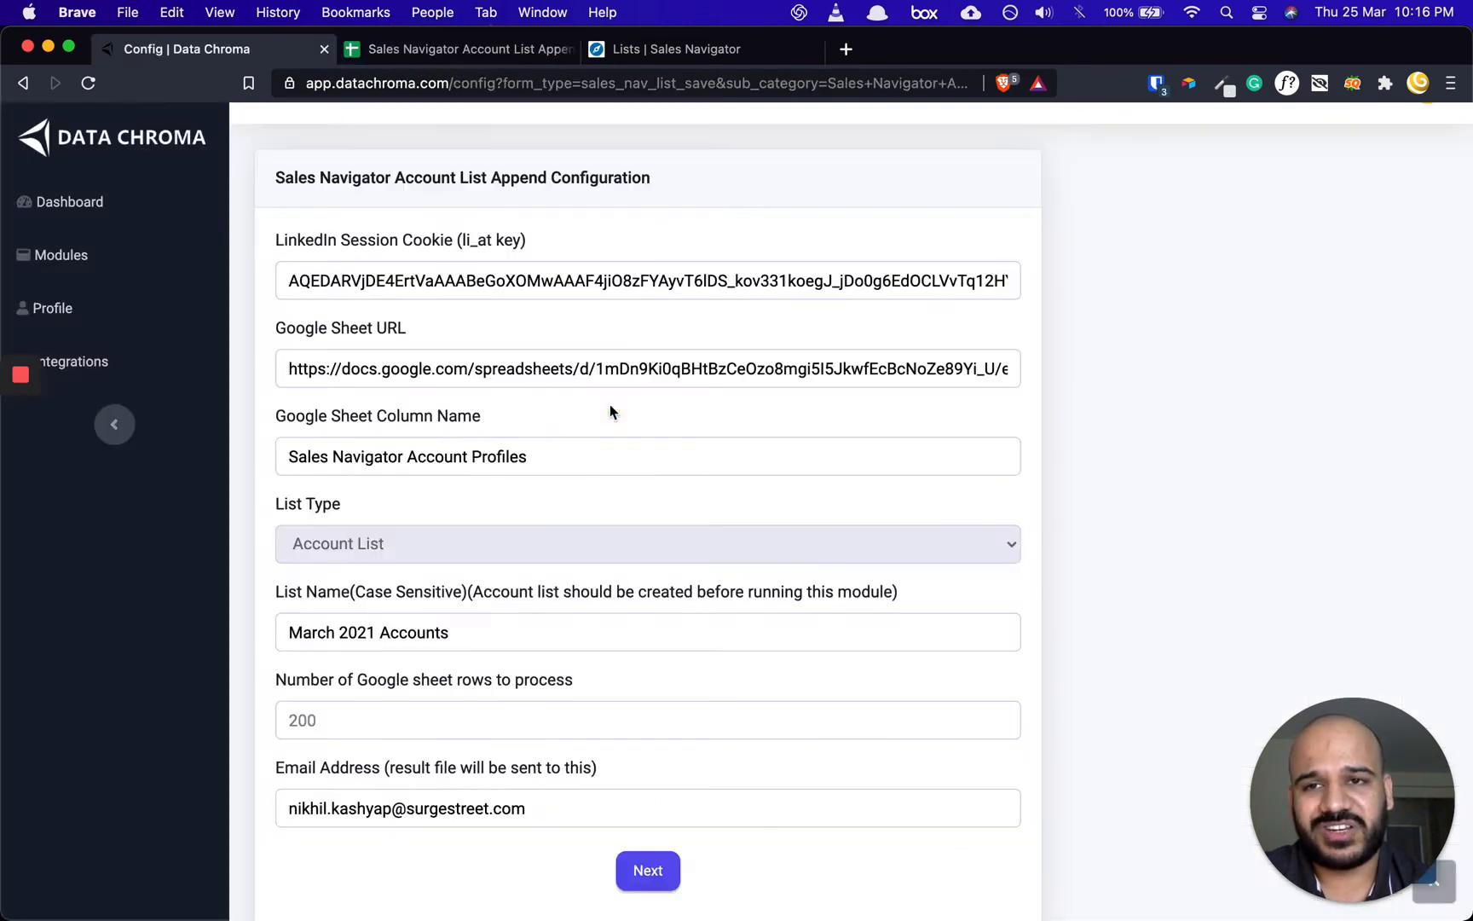
pyautogui.click(357, 736)
pyautogui.write('5')
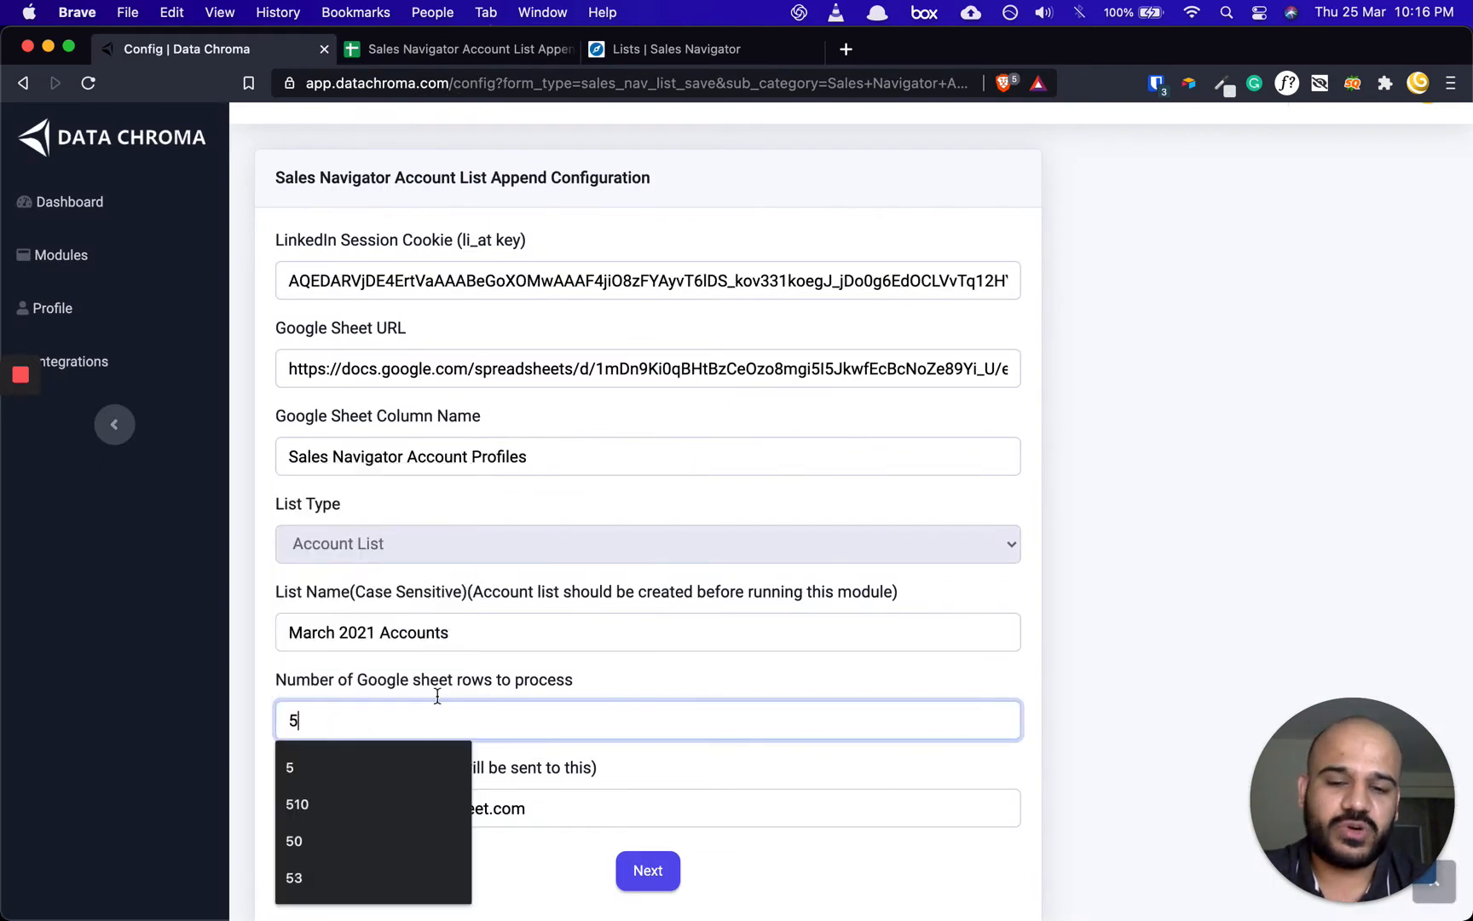
pyautogui.click(1120, 588)
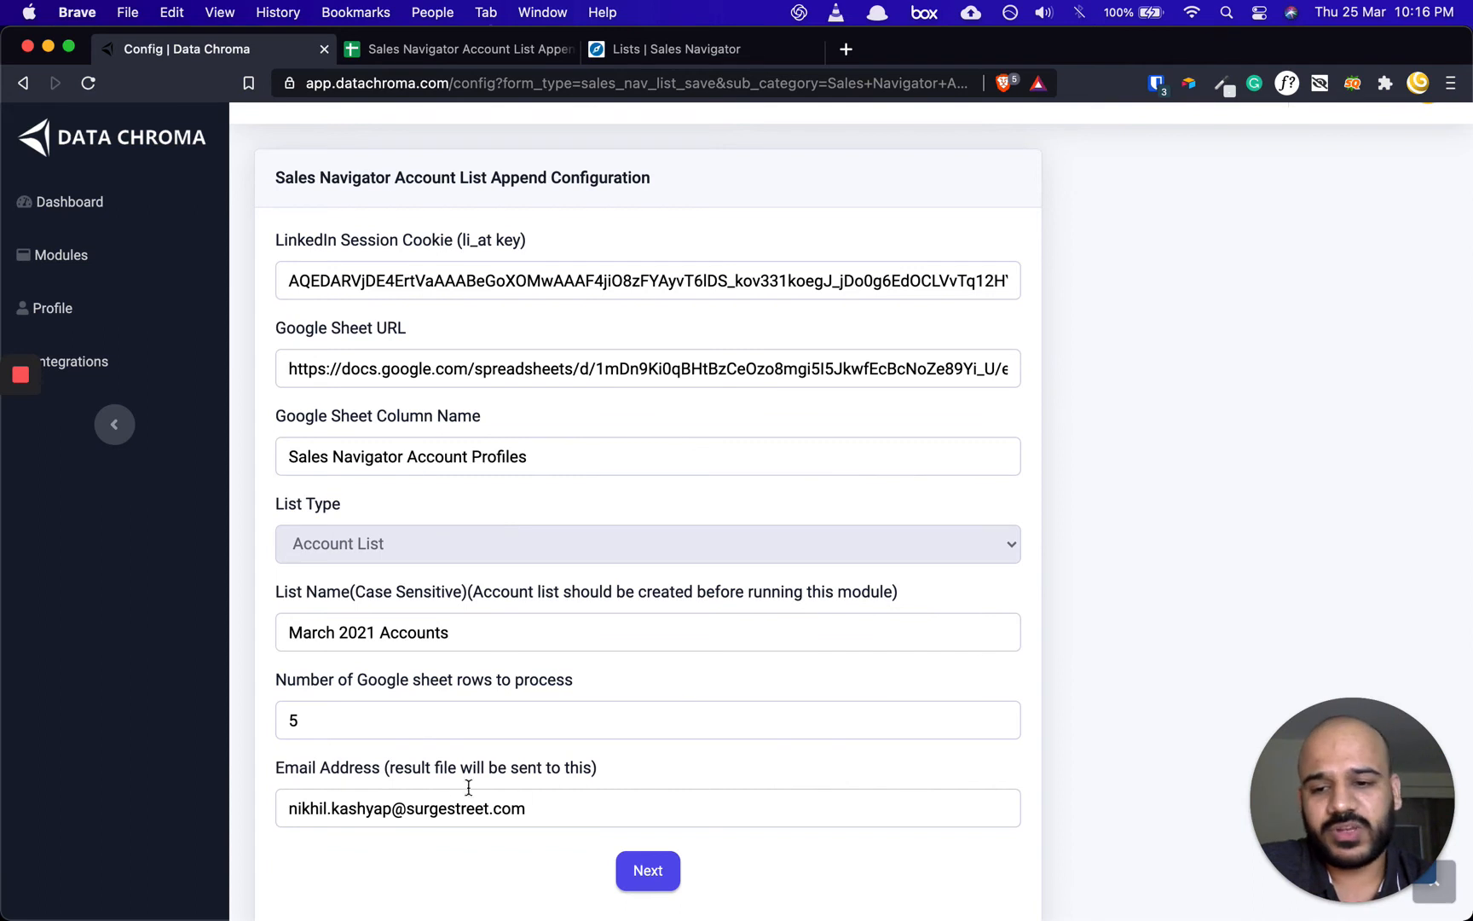
pyautogui.click(404, 726)
pyautogui.click(588, 682)
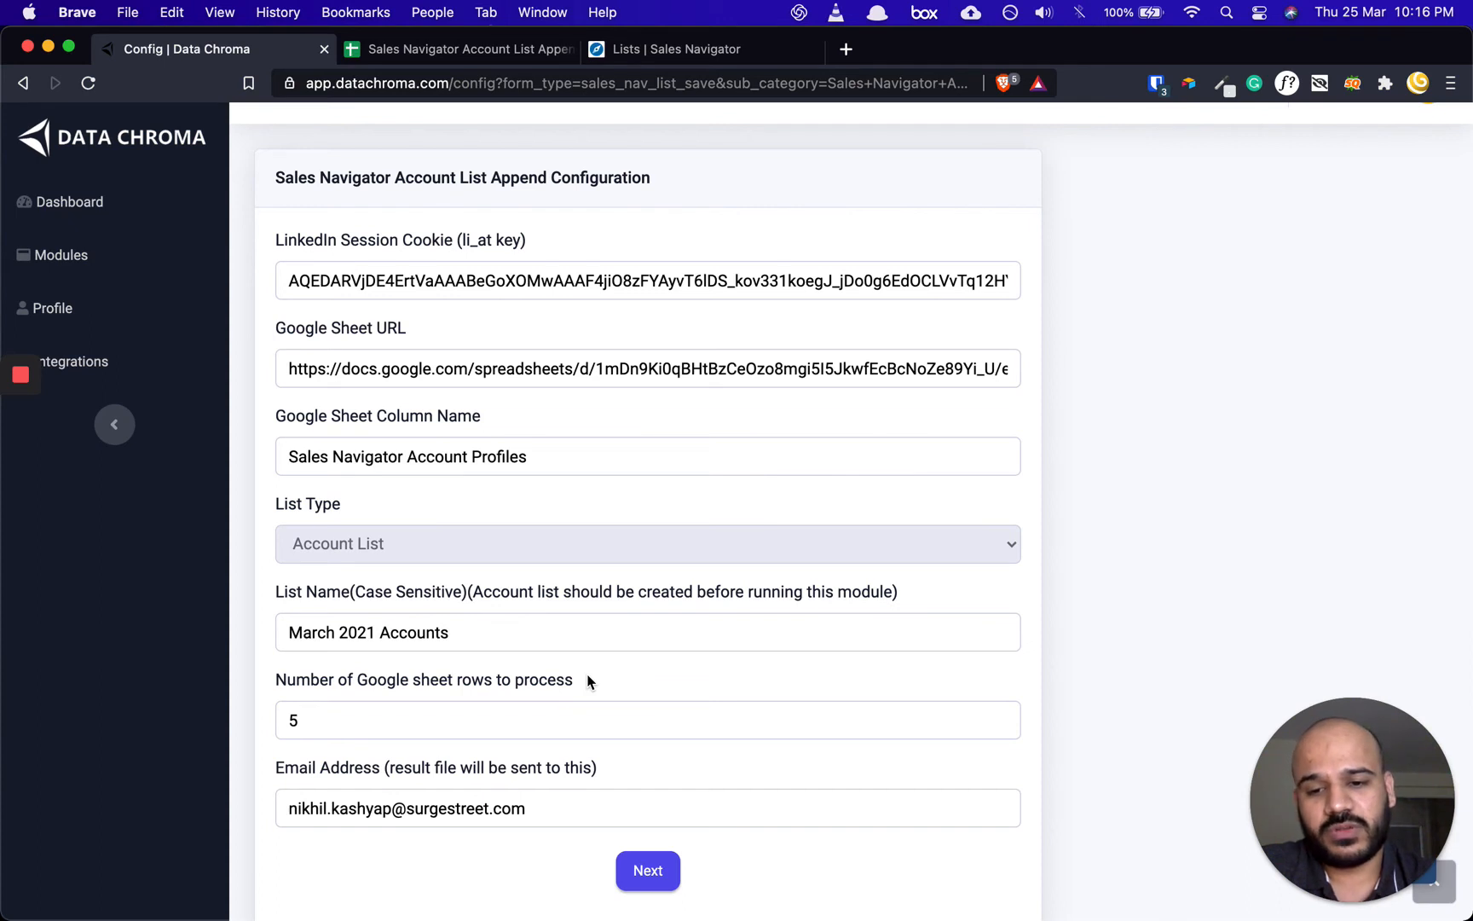
# Step: Submit the completed configuration and run the Sales Navigator Account List Append module
pyautogui.scroll(-3, 589, 682)
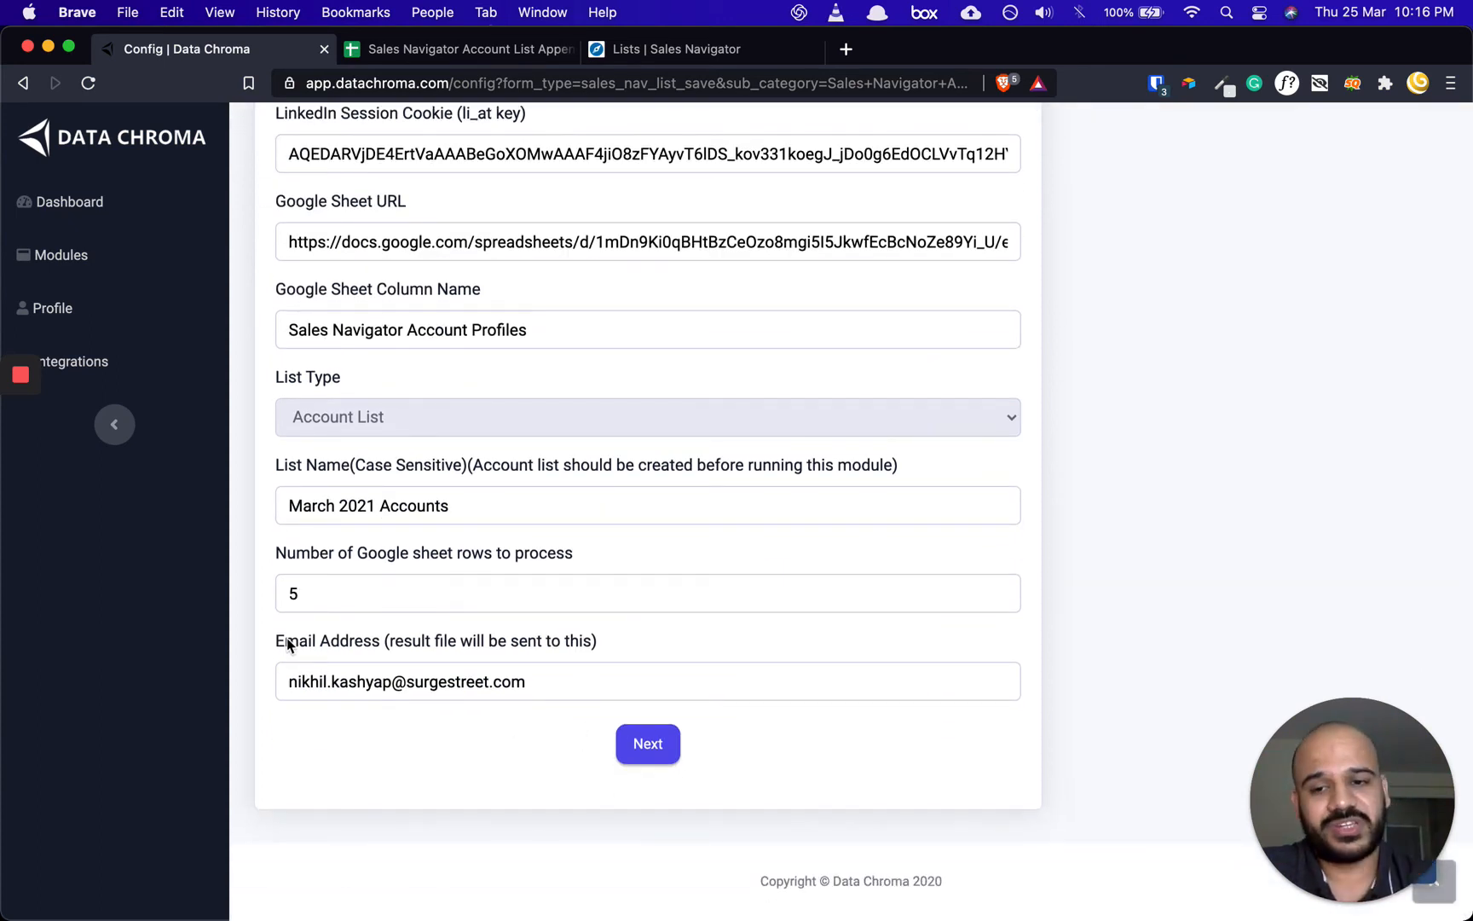
pyautogui.click(635, 748)
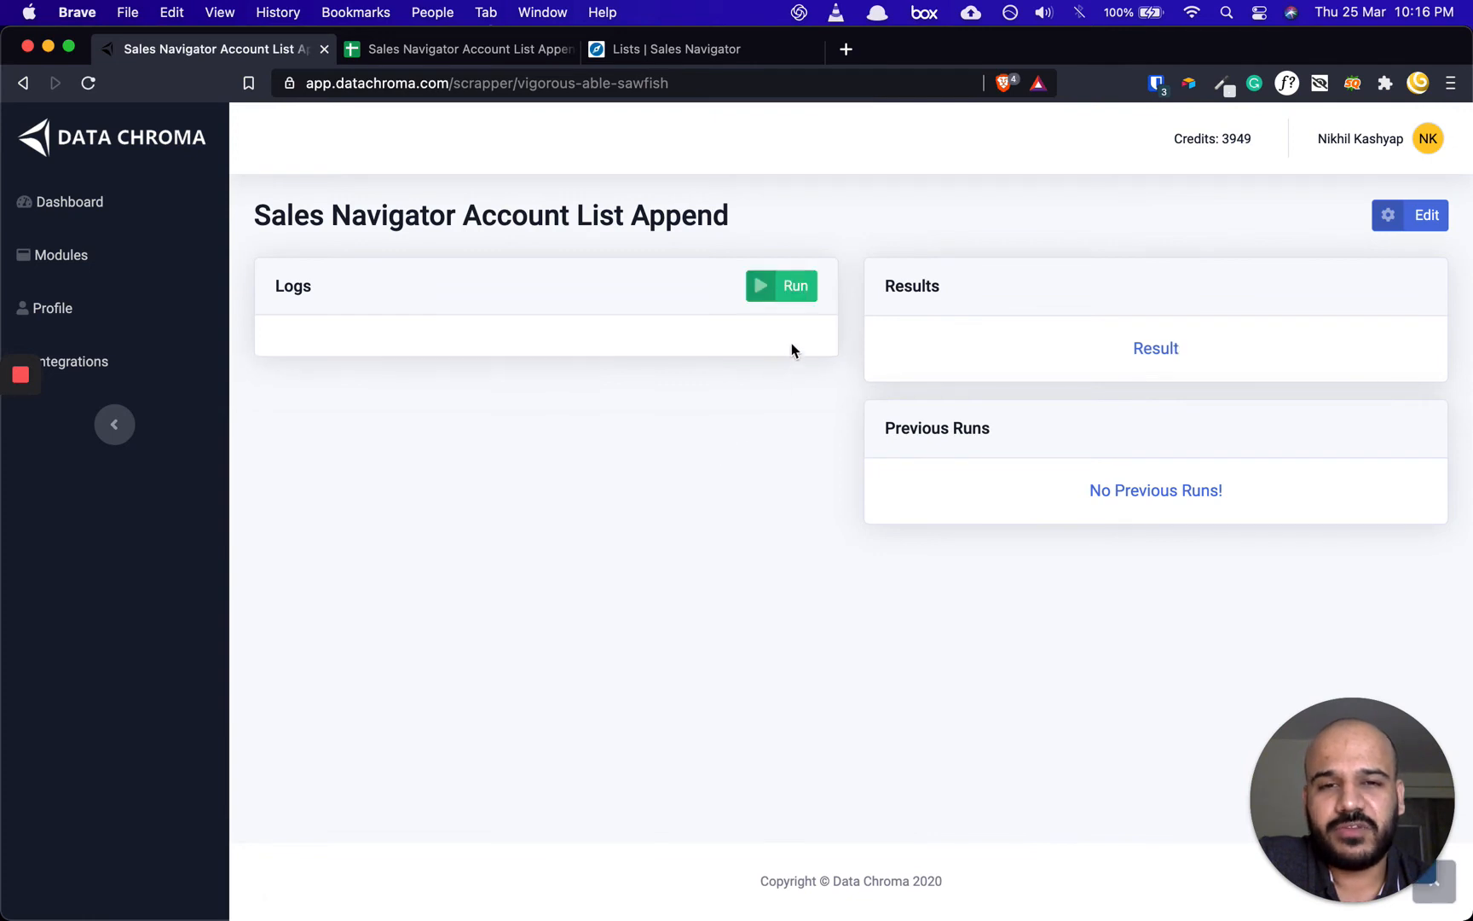
pyautogui.click(790, 295)
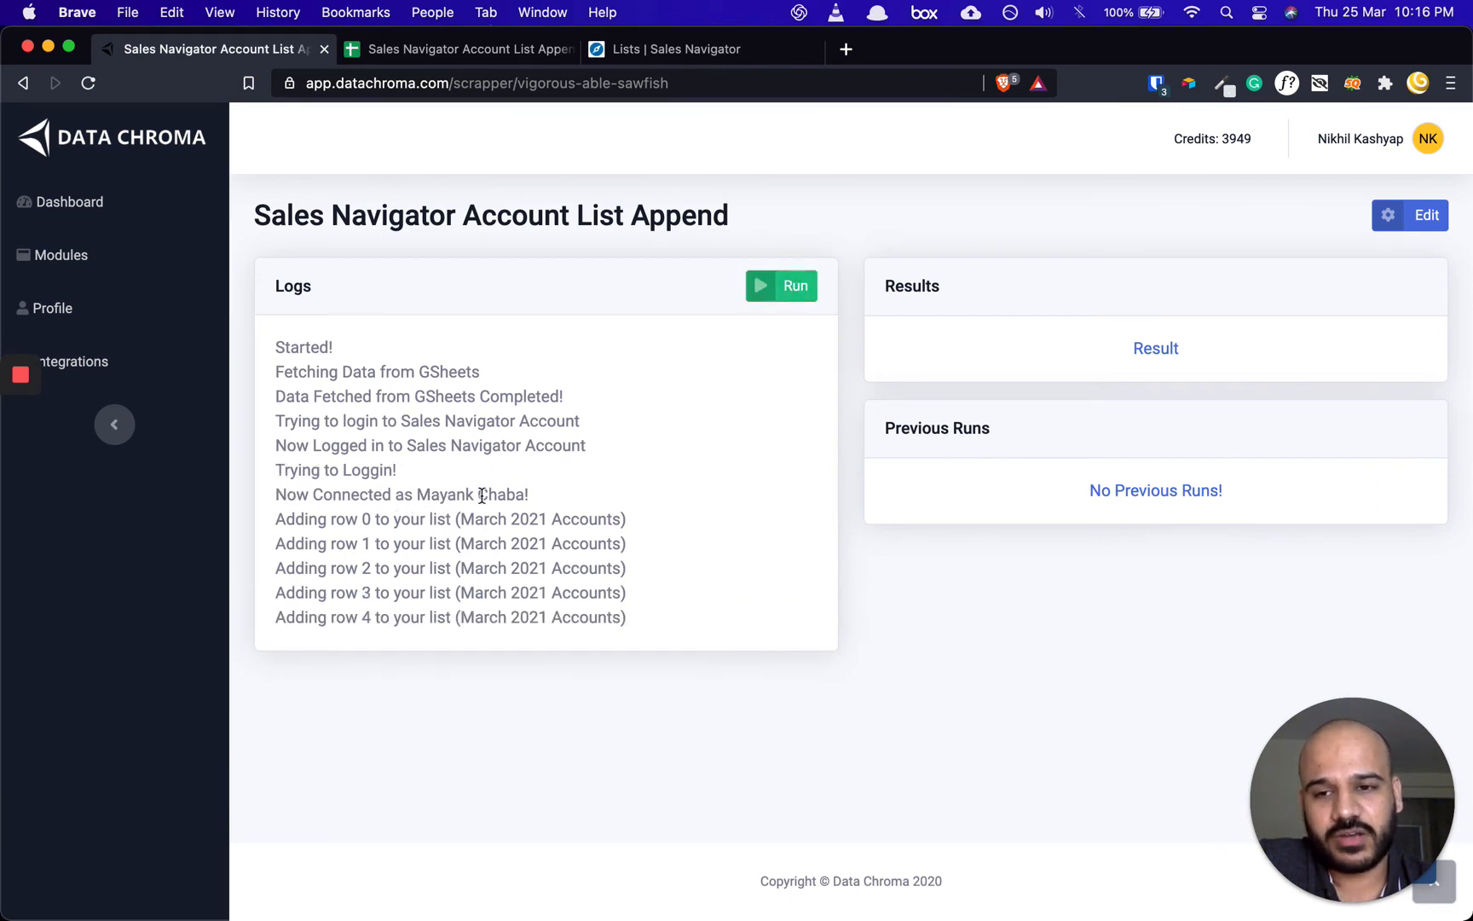
# Step: Examine the module's run log, and reload the "March 2021 Accounts" list in Sales Navigator to review its accounts
pyautogui.doubleClick(482, 618)
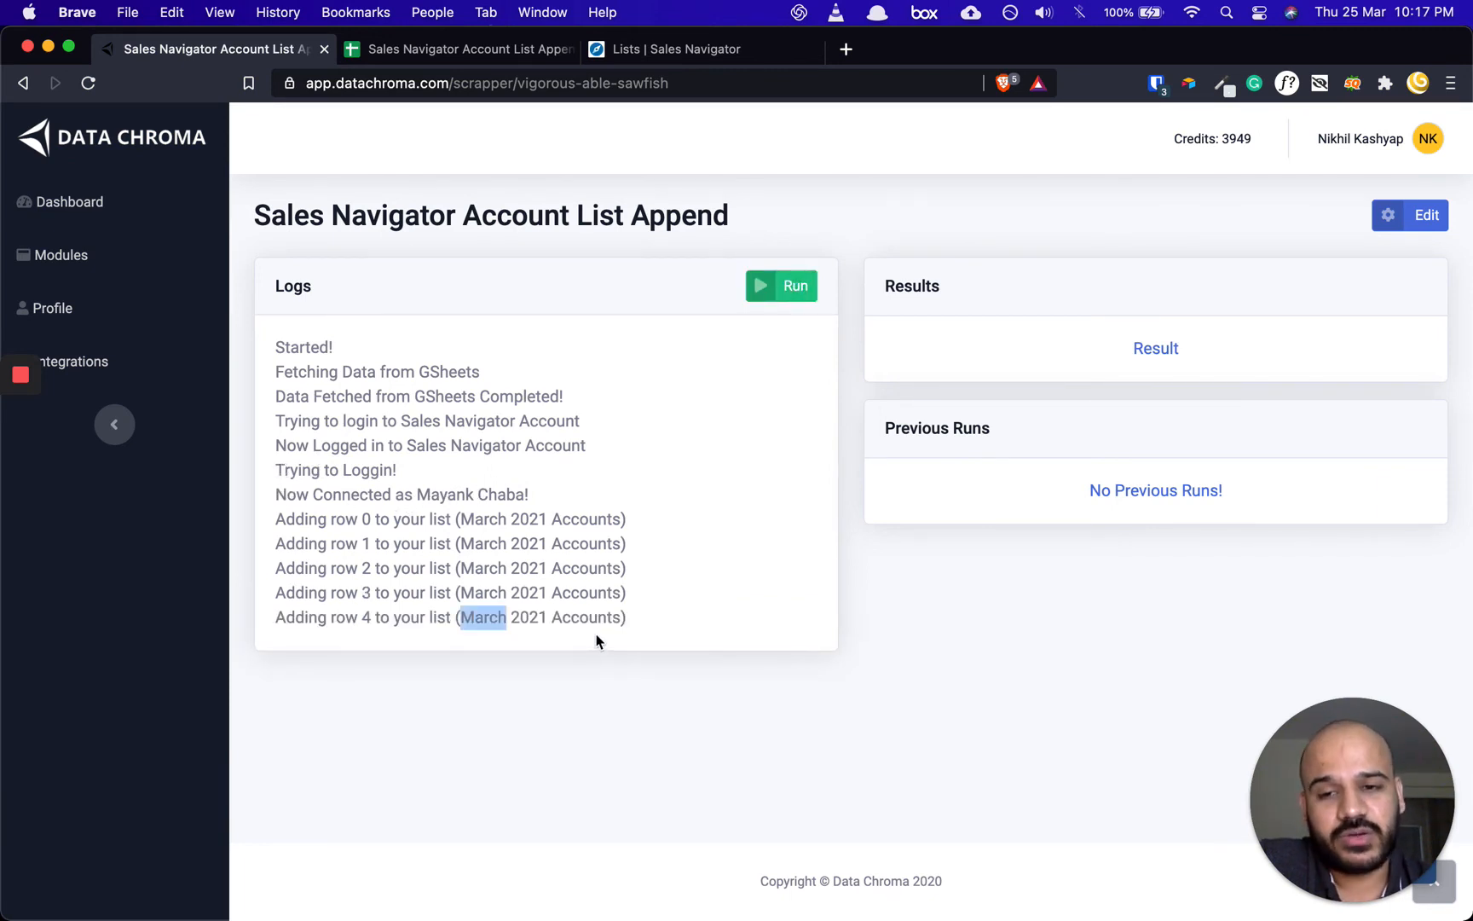
pyautogui.click(515, 619)
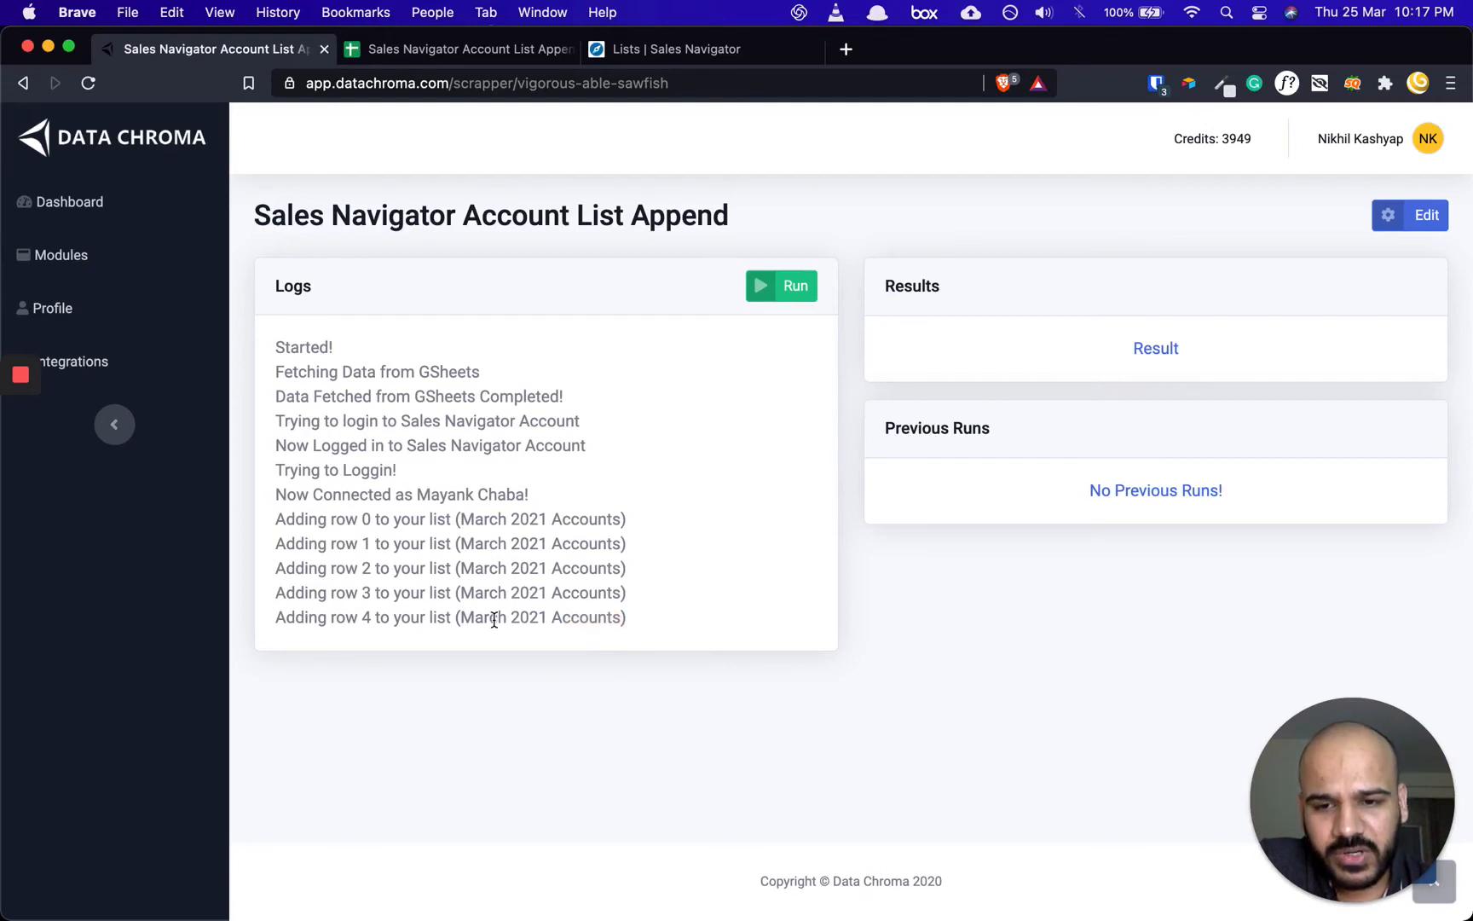
pyautogui.doubleClick(493, 619)
pyautogui.click(529, 620)
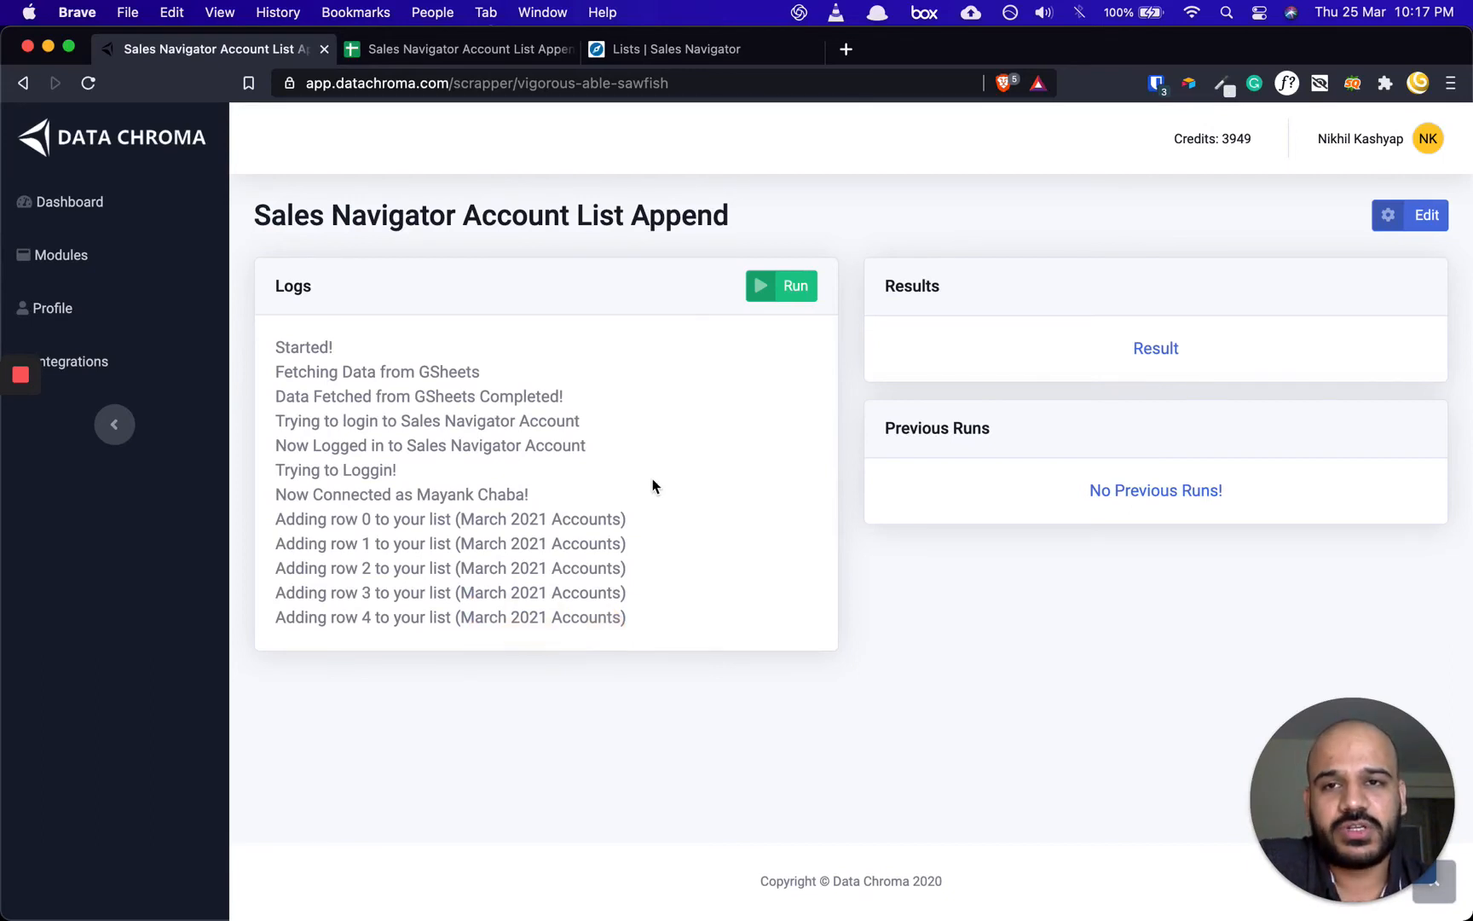
pyautogui.click(706, 52)
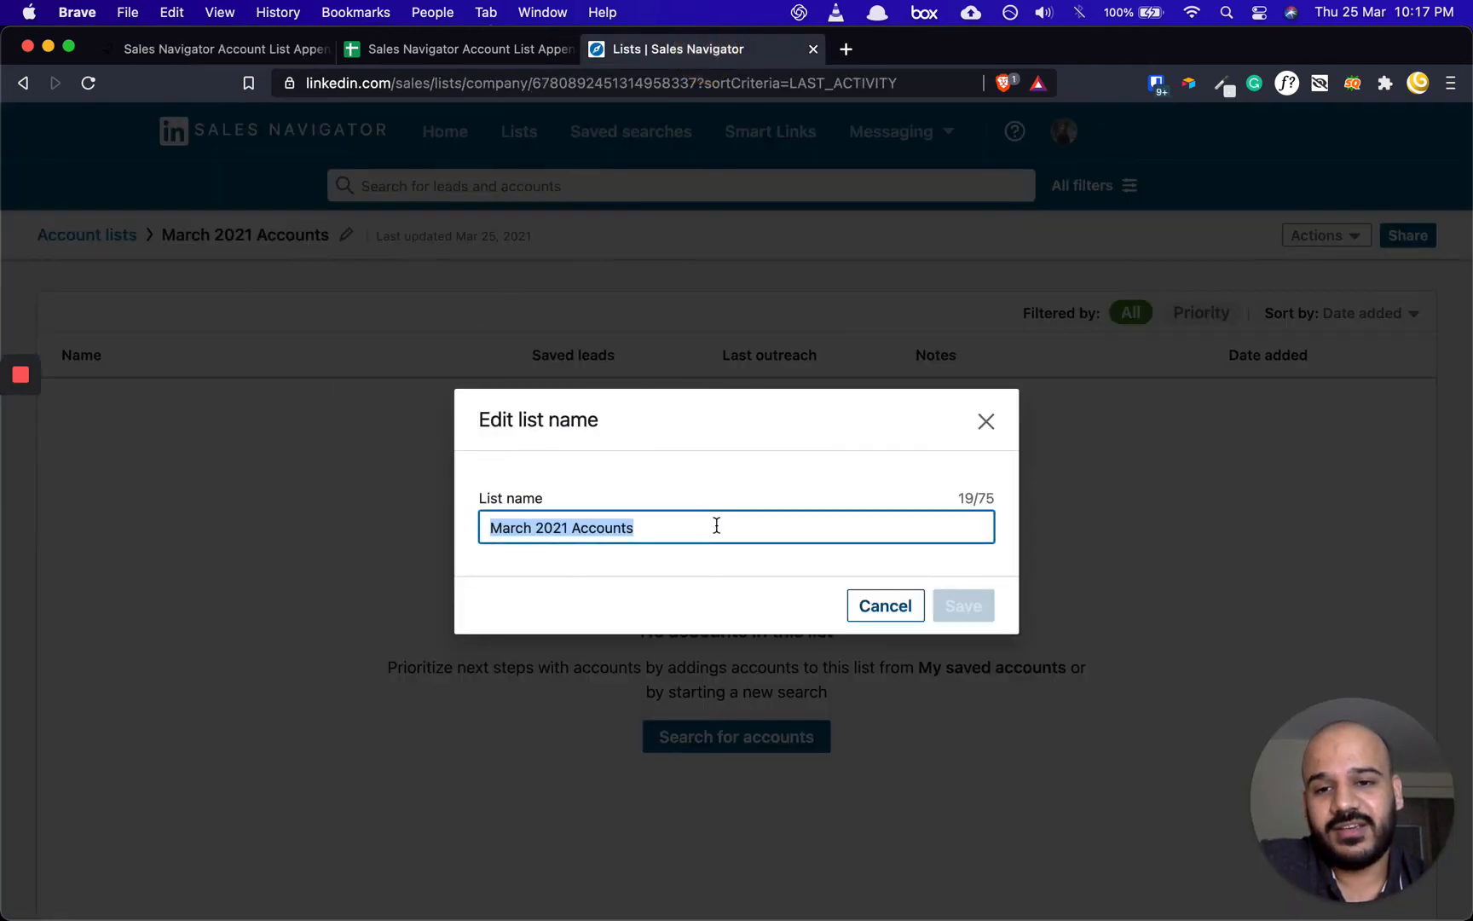
pyautogui.click(987, 421)
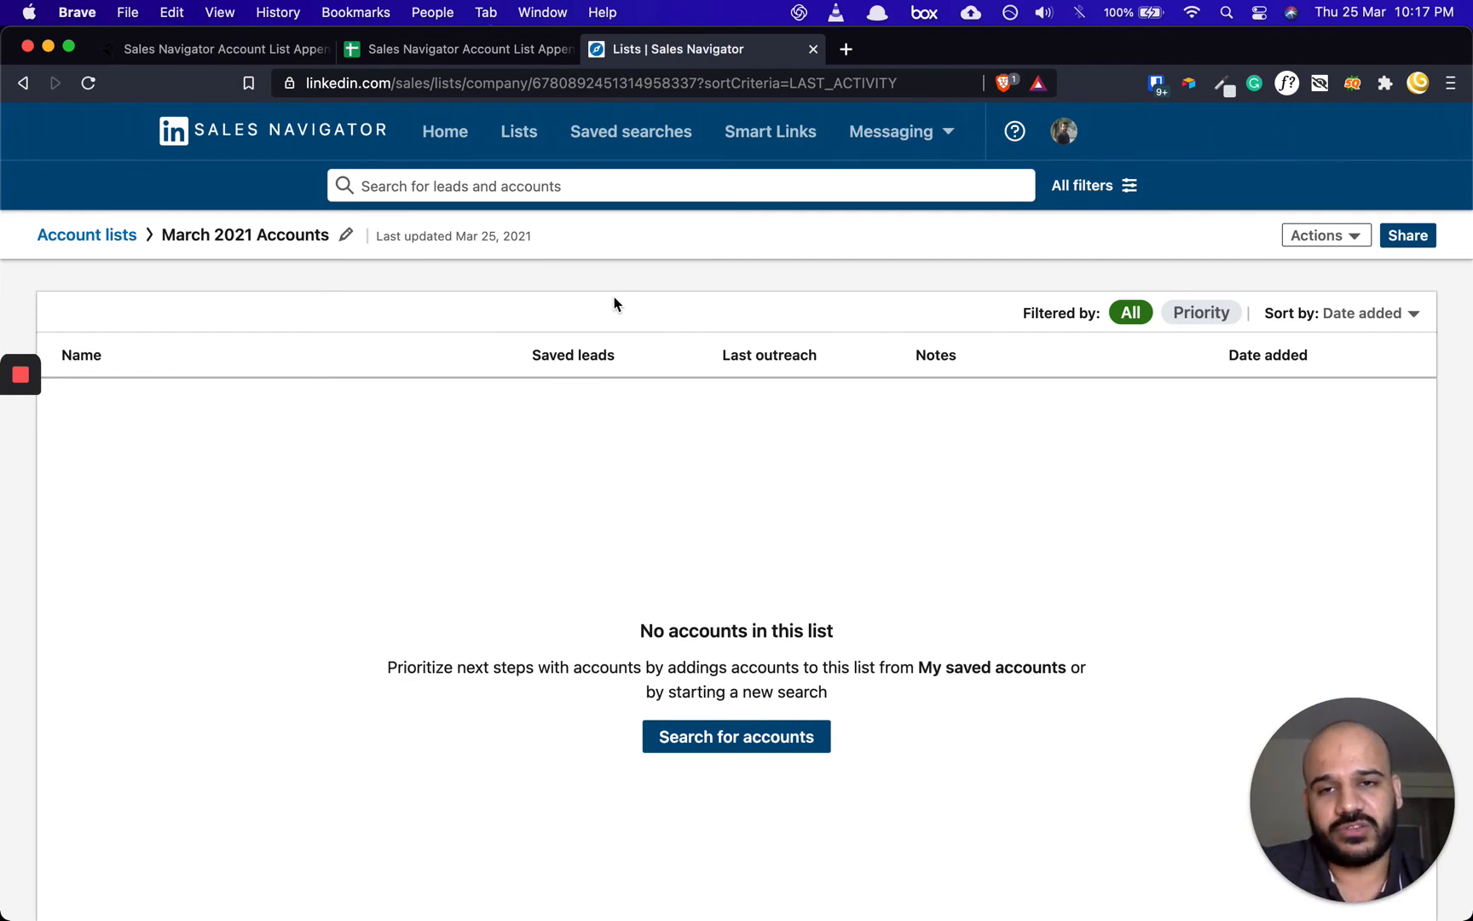
pyautogui.press('super+r')
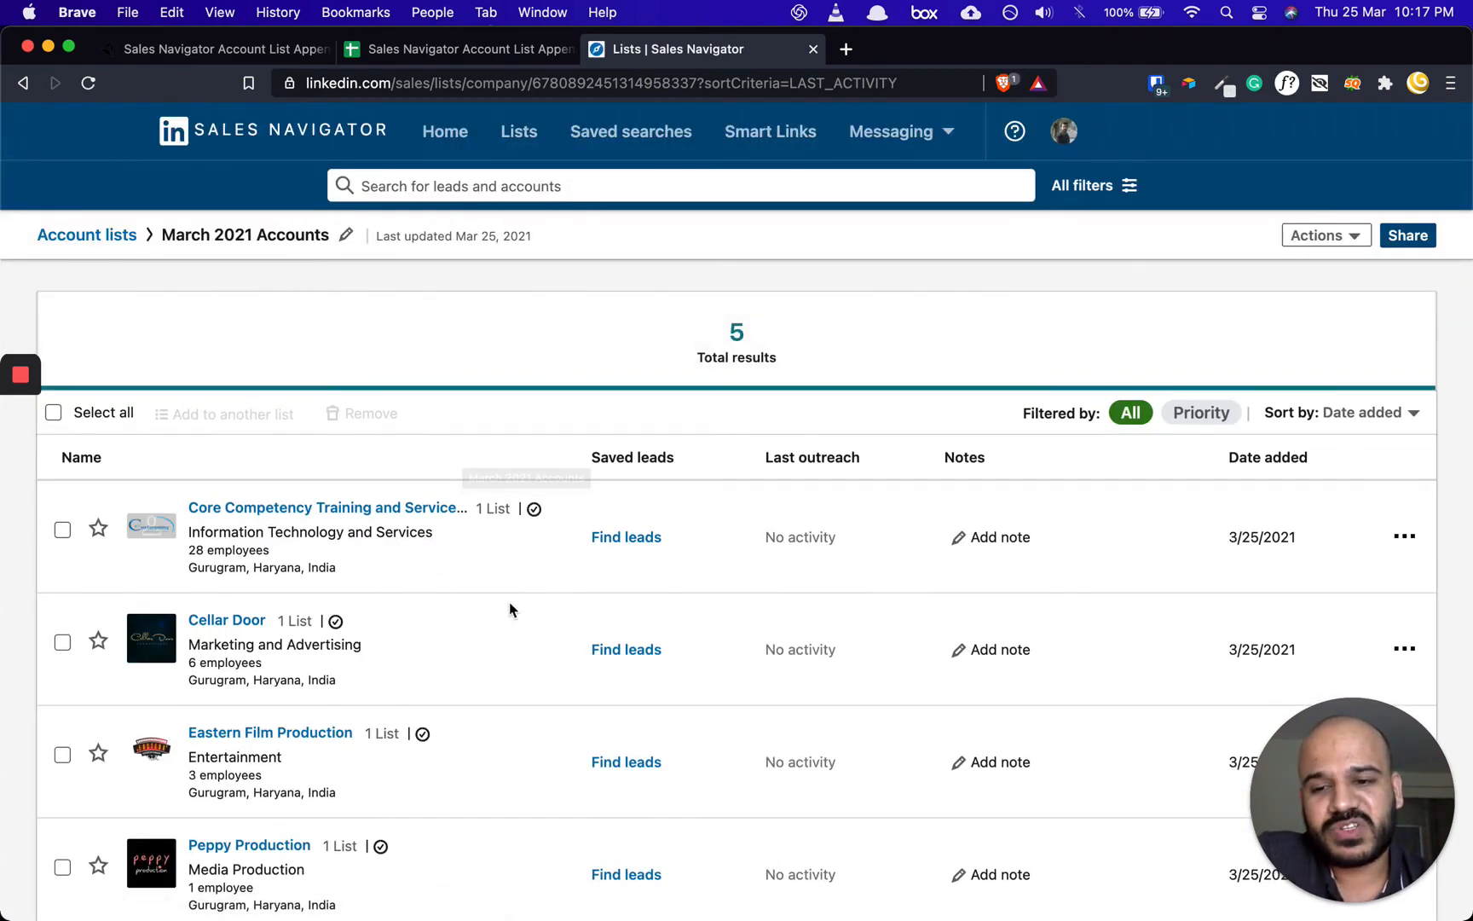
pyautogui.scroll(-3, 509, 608)
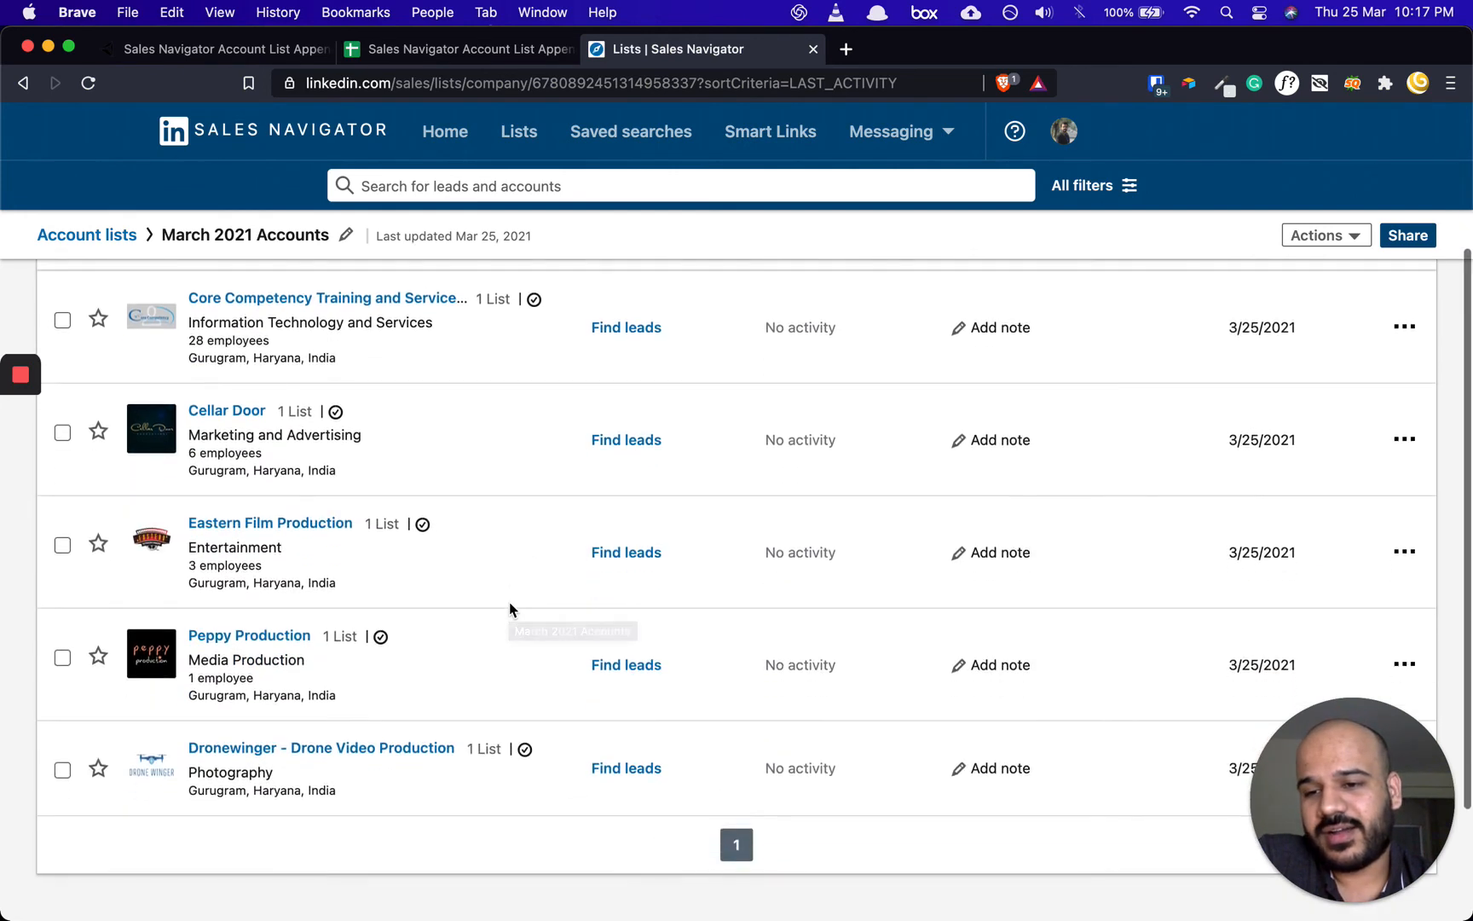
pyautogui.scroll(2, 509, 608)
pyautogui.scroll(1, 509, 602)
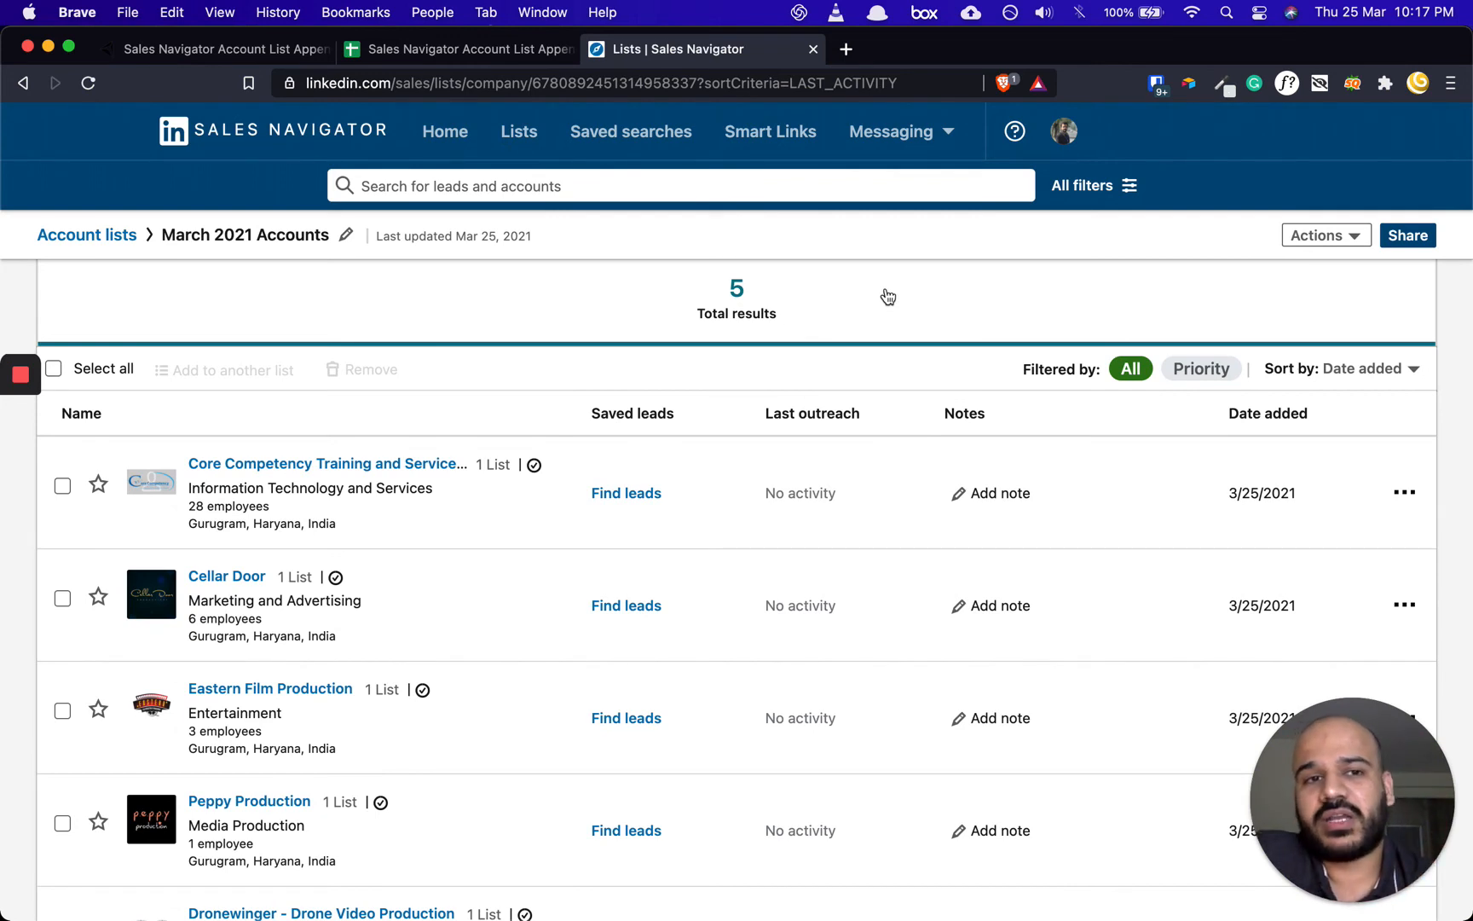
# Step: Filter the lead search by the custom account list "March 2021 Accounts", and leave without saving the filters
pyautogui.click(1095, 205)
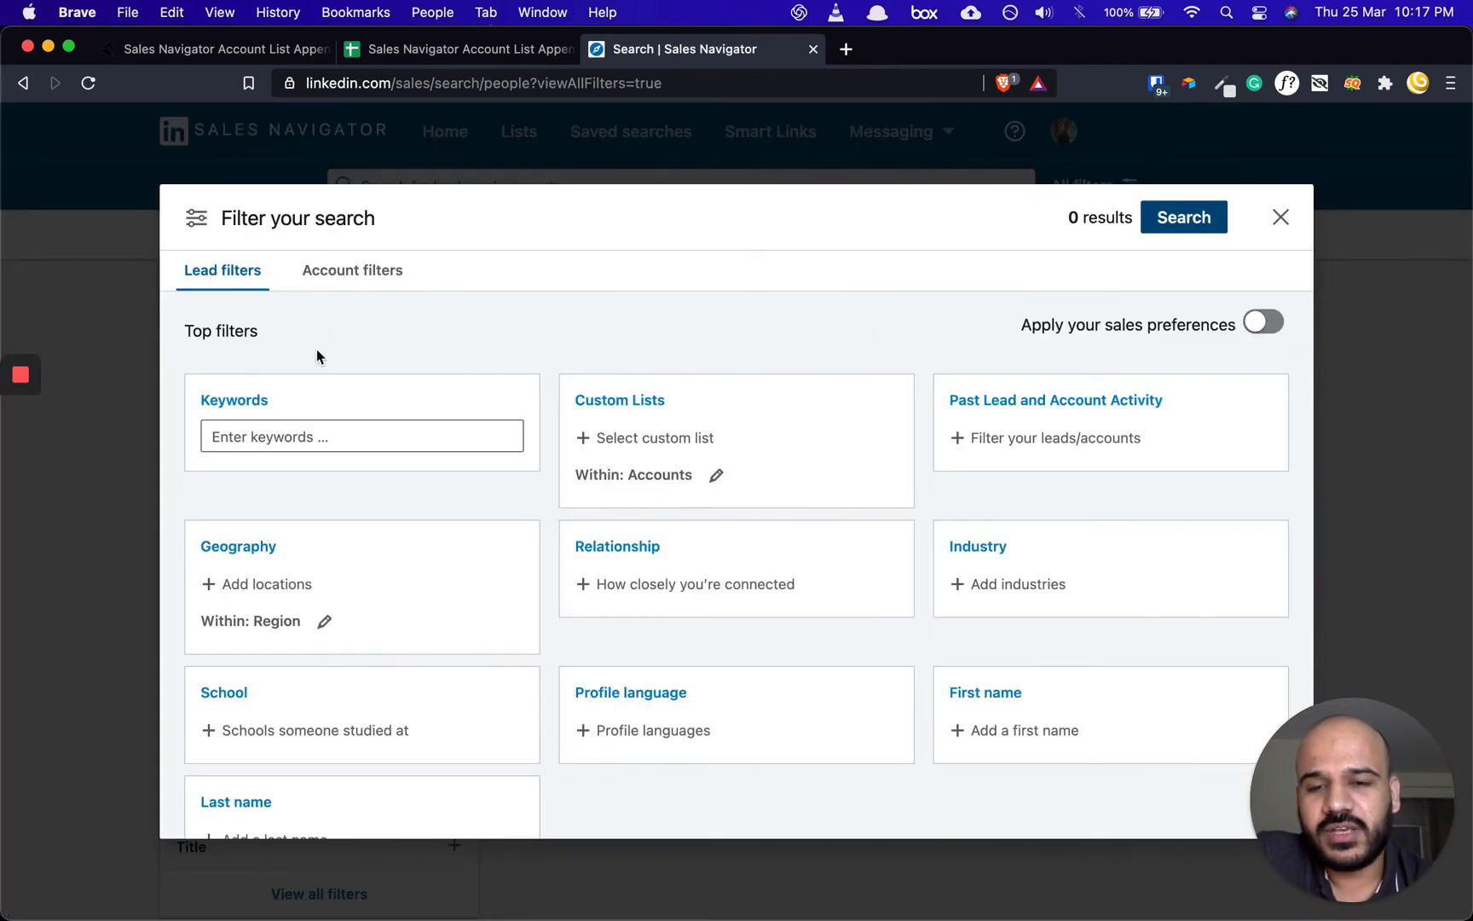
pyautogui.click(651, 439)
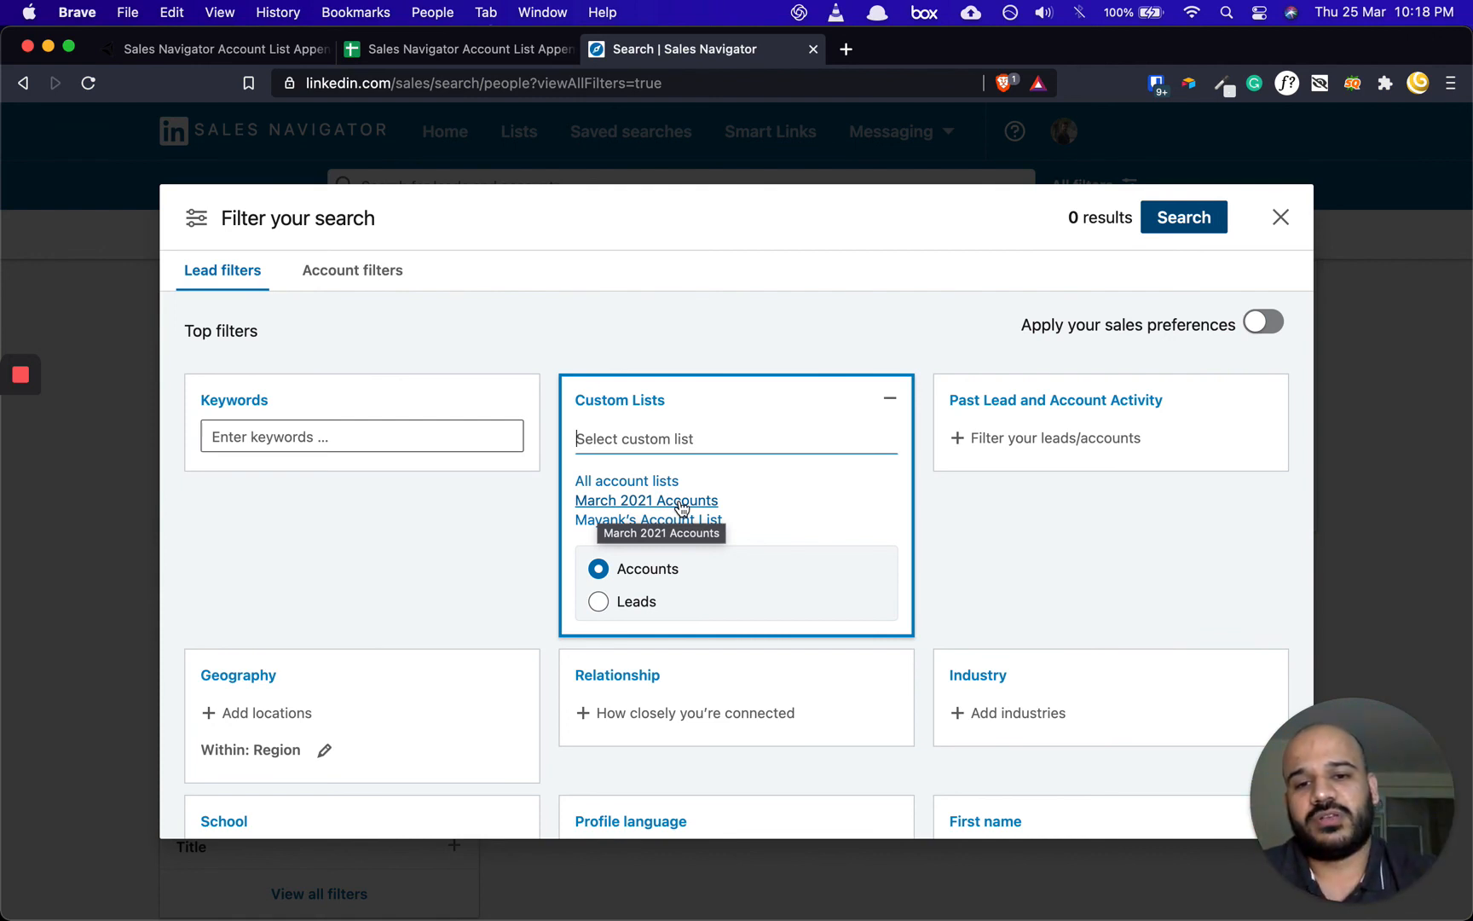
pyautogui.click(682, 503)
pyautogui.click(1032, 503)
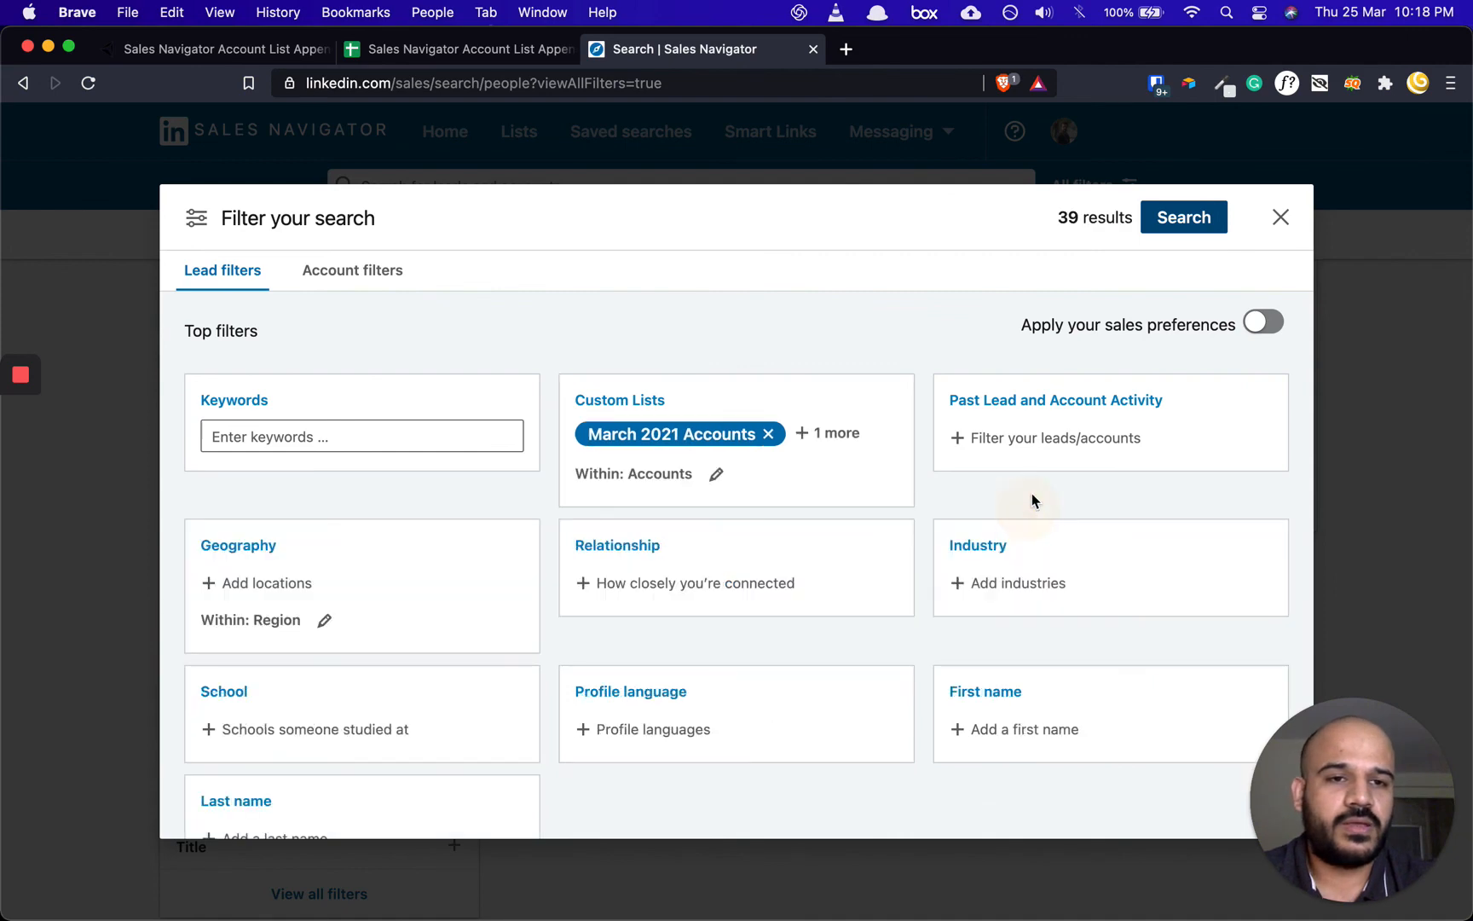
pyautogui.click(1281, 220)
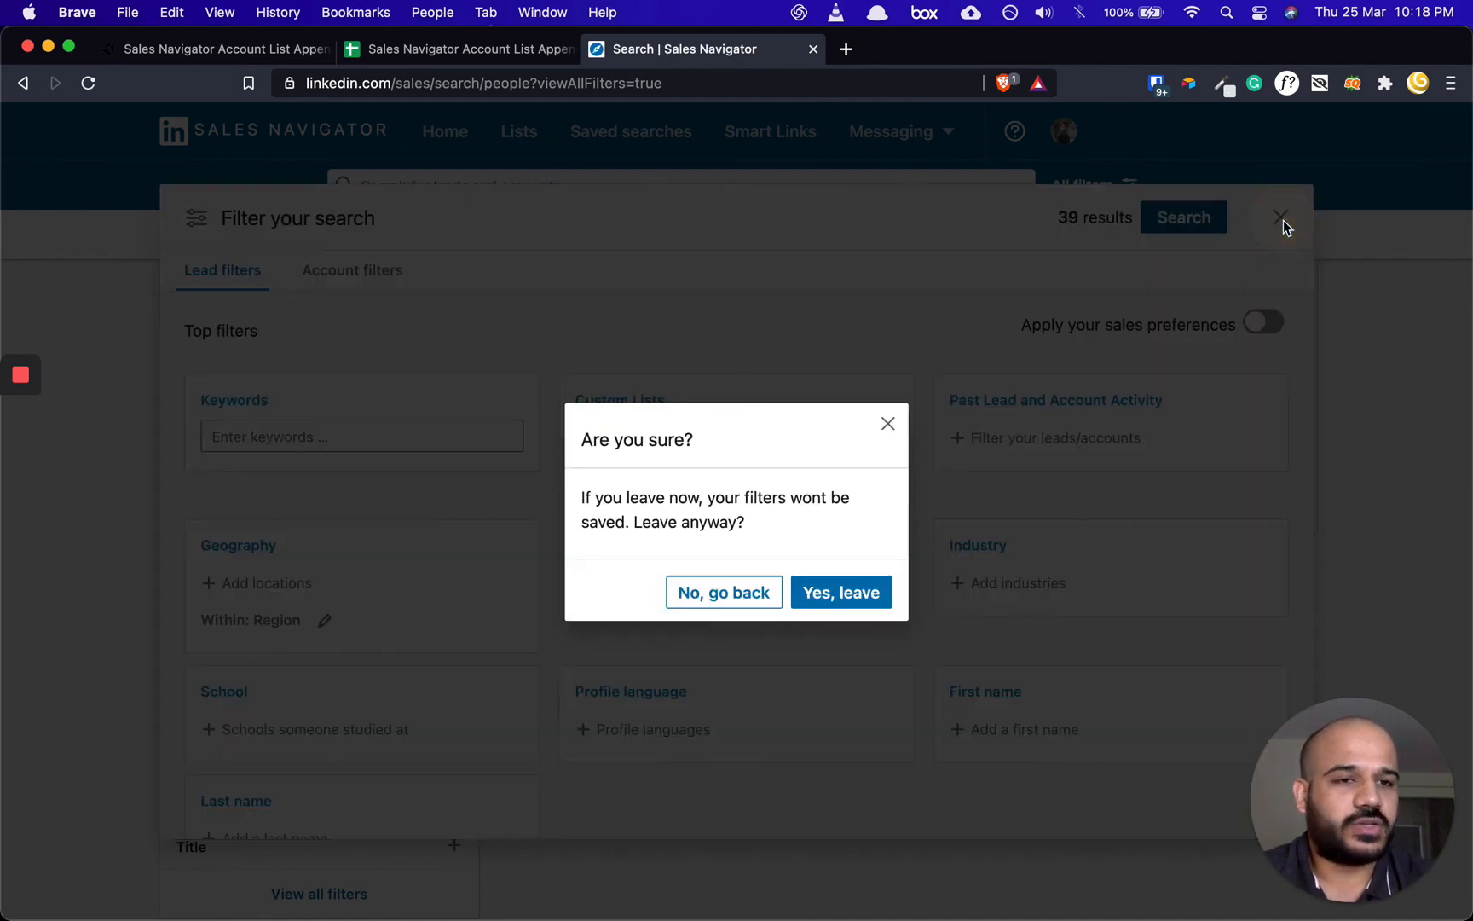
pyautogui.click(838, 593)
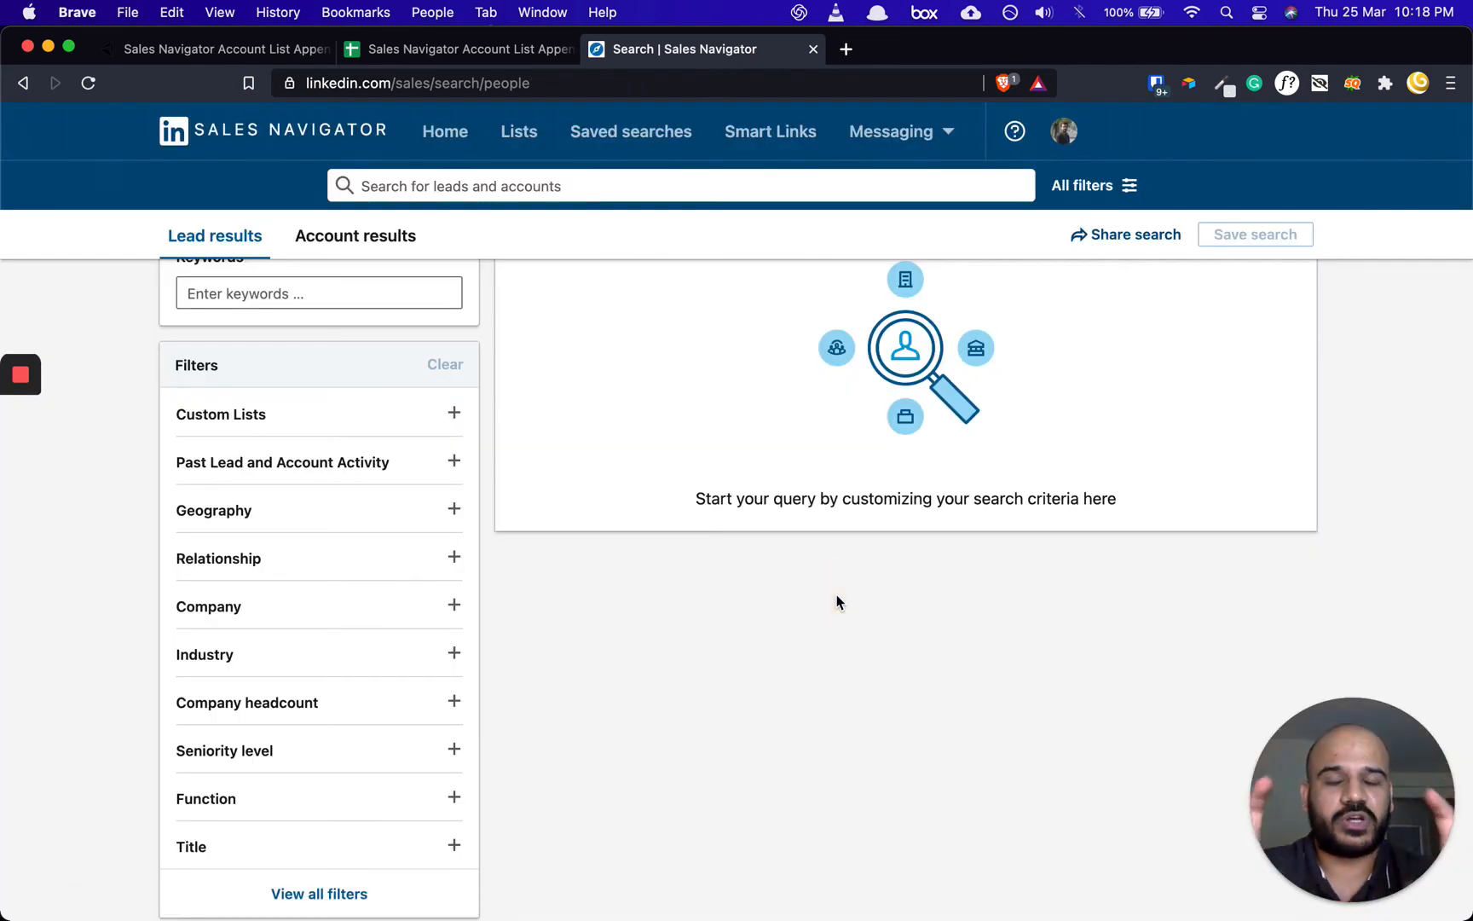